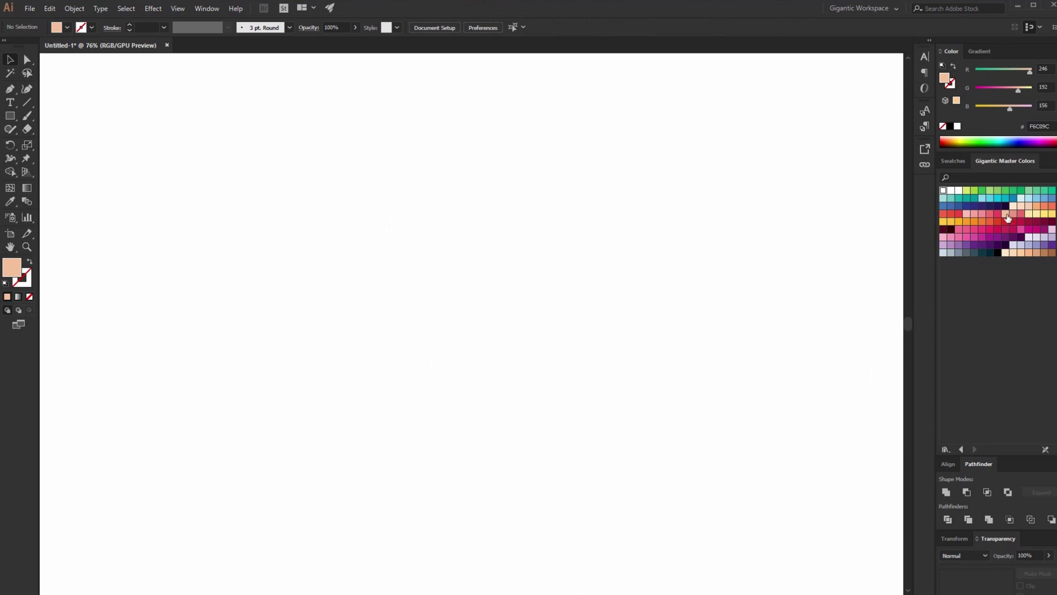
Draw a tall peach rectangle and round its corners fully into a pill.
key("m")
left_click_drag(431, 207, 529, 395)
left_click(28, 60)
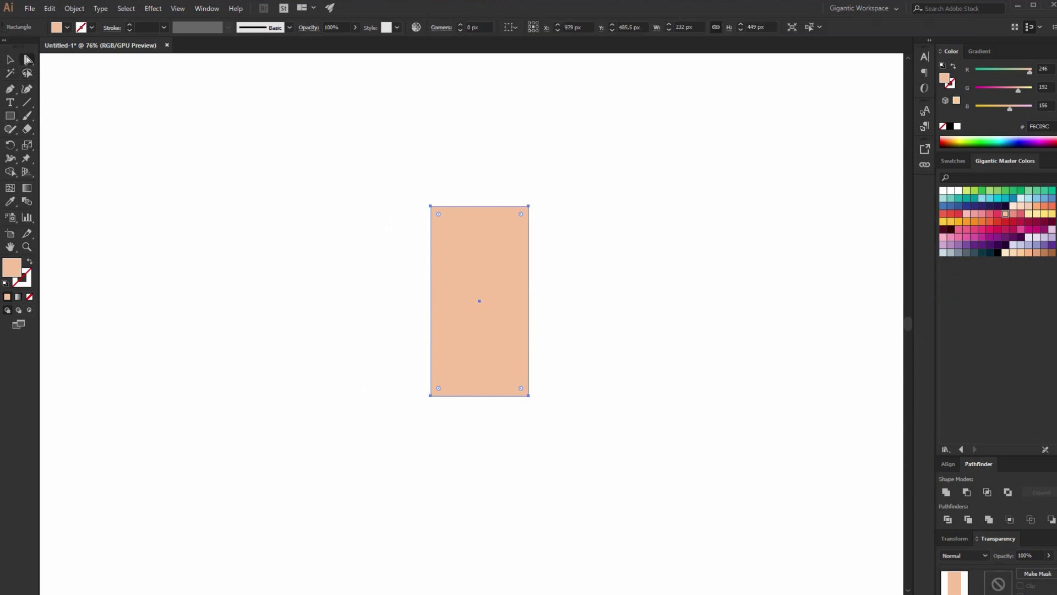
left_click_drag(439, 215, 537, 314)
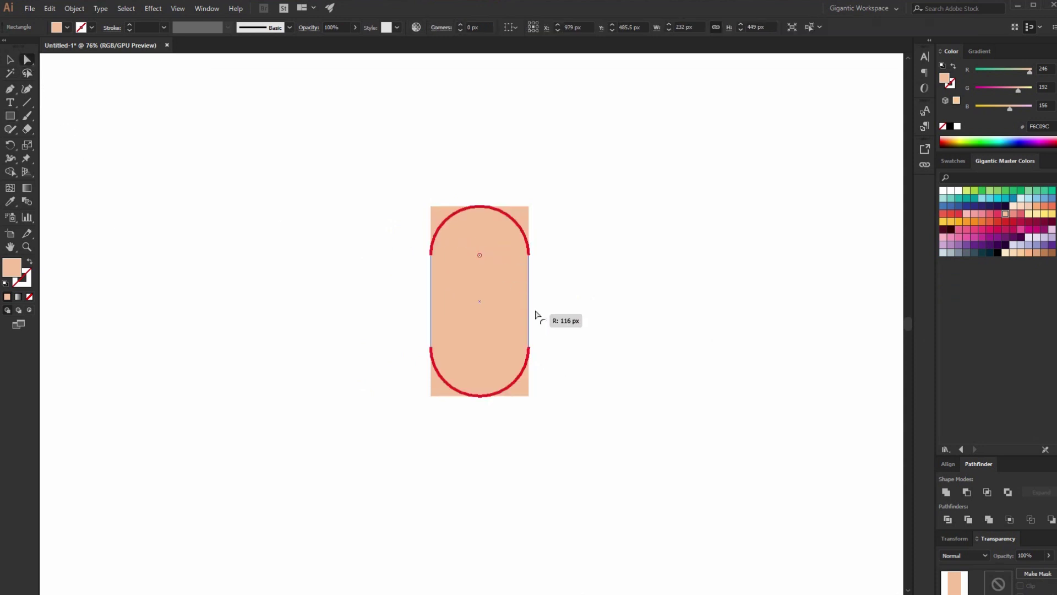
Raise the pill's bottom edge slightly and zoom the view to 100%.
left_click_drag(400, 318, 554, 437)
key("Up")
key("Up")
key("Up")
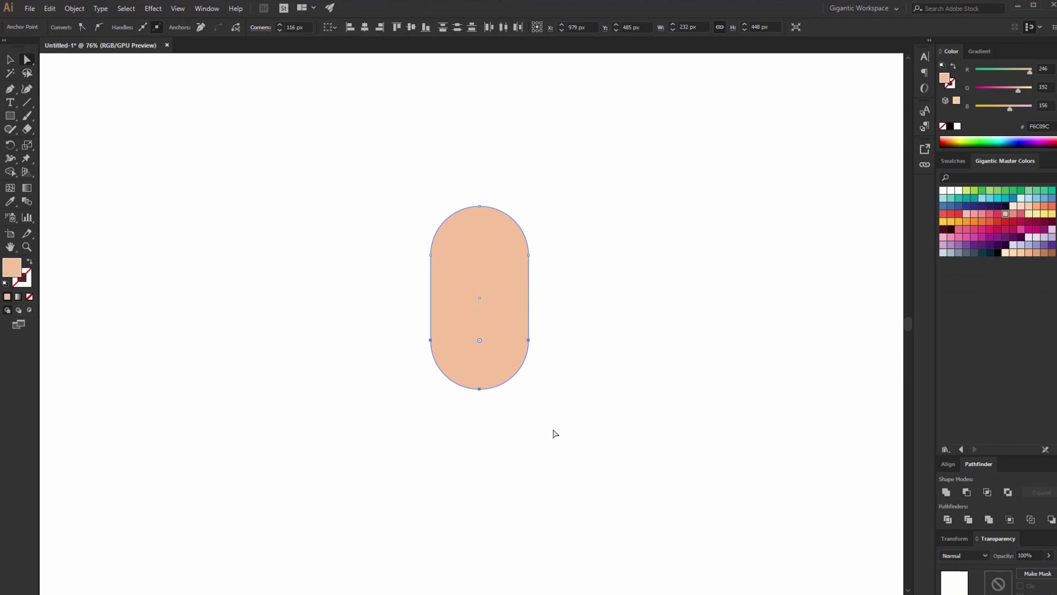
key("Up")
key("Up")
key("Up")
key("Up")
key("Up")
key("Up")
key("Up")
key("Up")
key("Up")
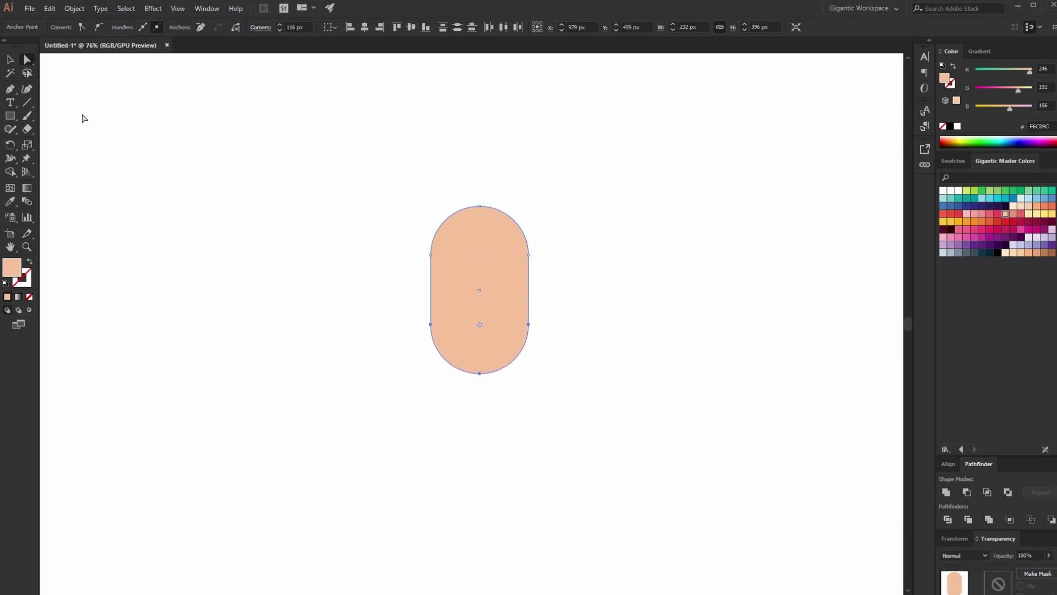
key("v")
left_click(296, 204)
key("ctrl+1")
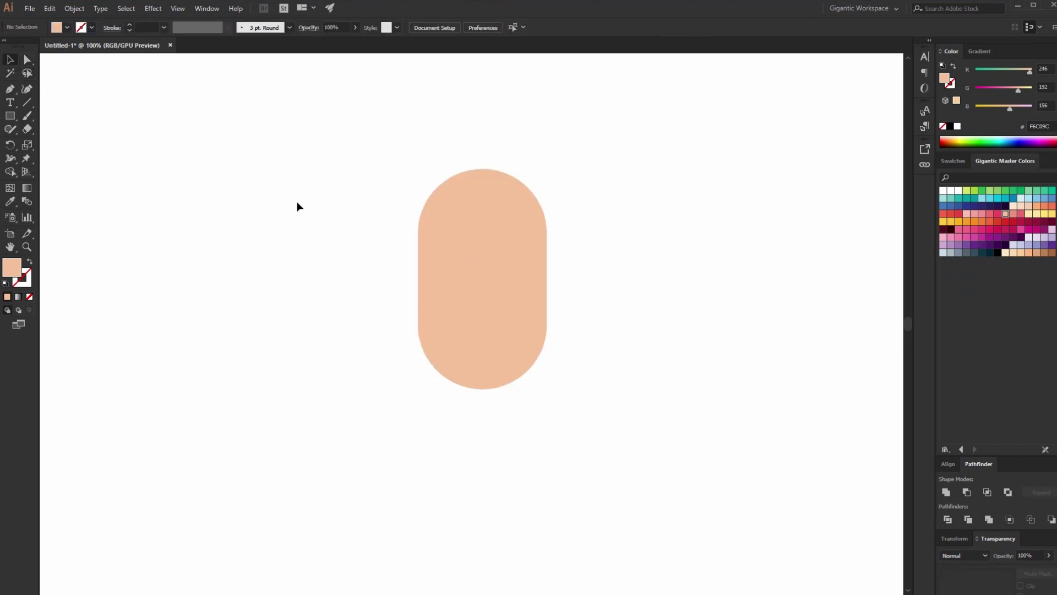
key("m")
Add a salmon square neck under the head and send it to the back.
left_click_drag(452, 358, 519, 425)
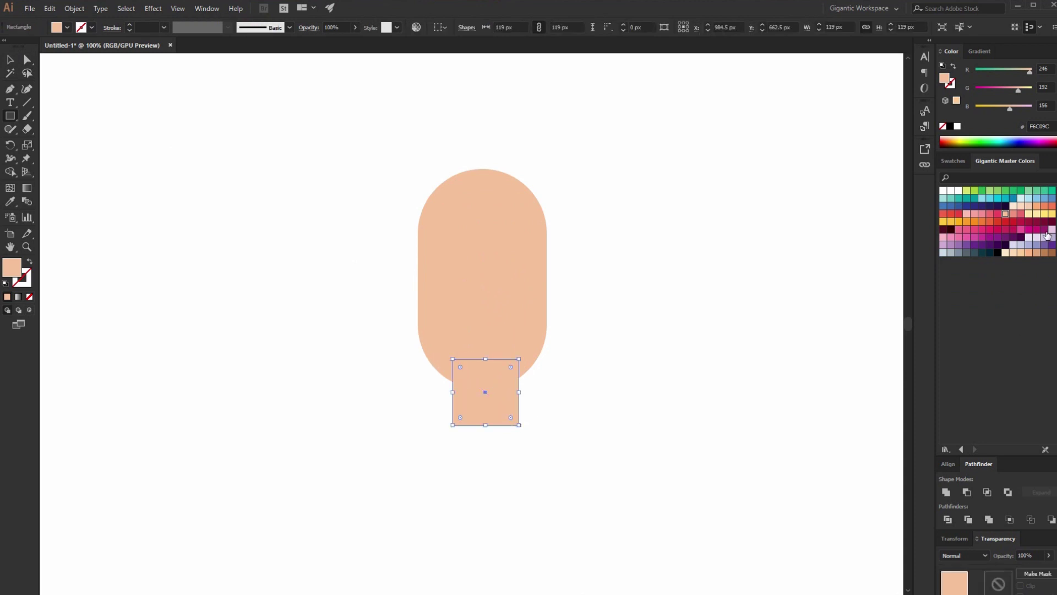
left_click(1012, 213)
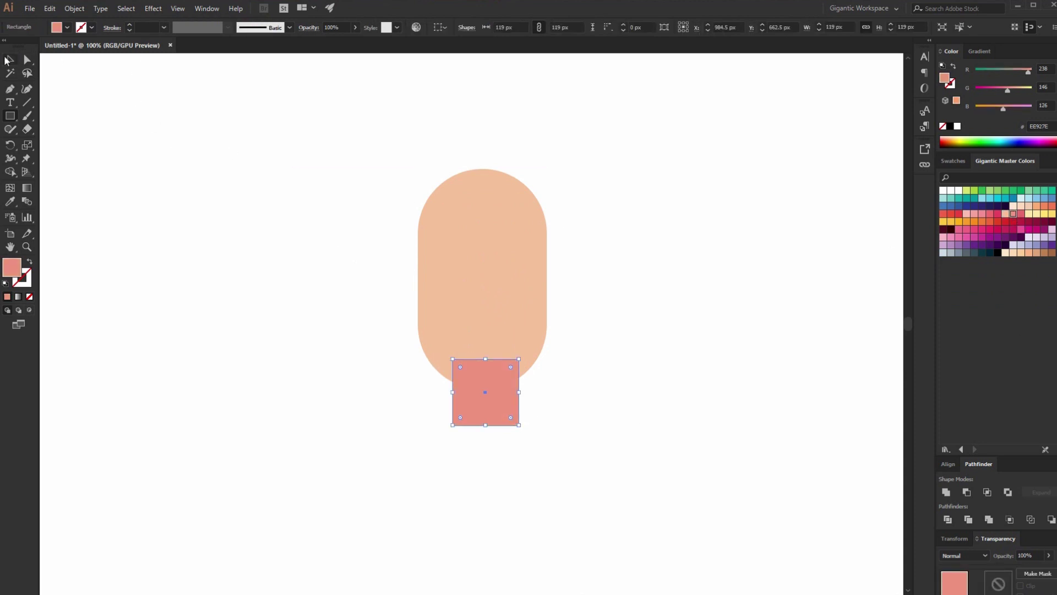
left_click(11, 61)
right_click(484, 393)
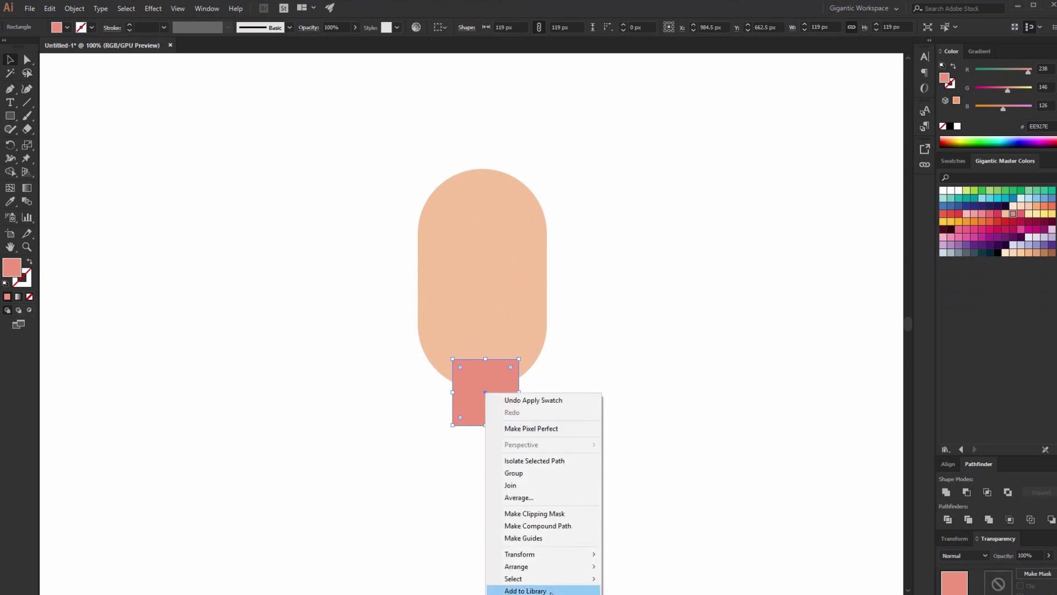
mouse_move(529, 566)
left_click(653, 586)
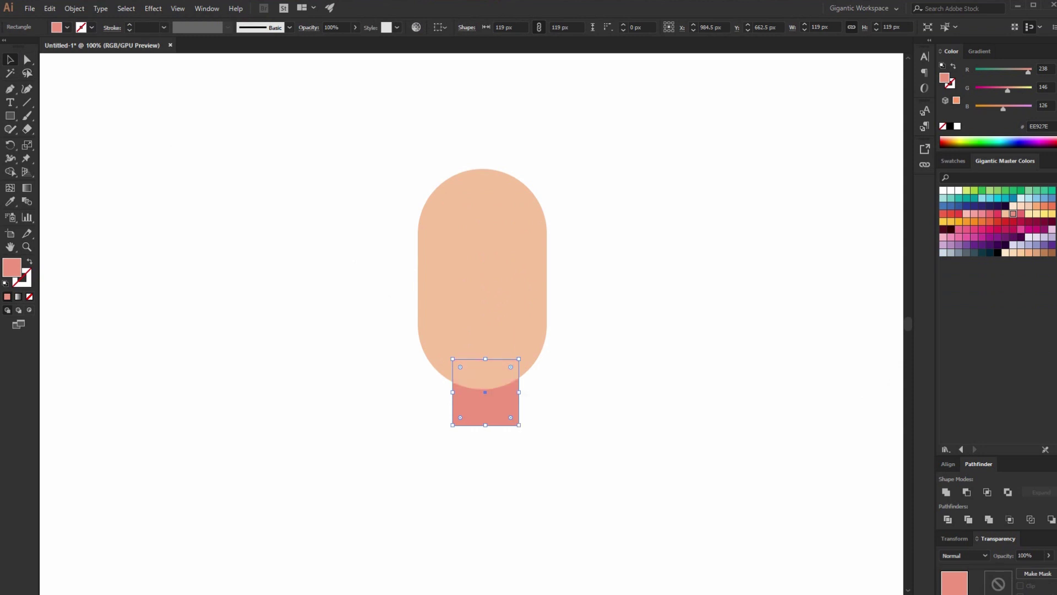
left_click(557, 545)
Draw a wide blue collar below the neck and horizontally centre all three shapes.
key("m")
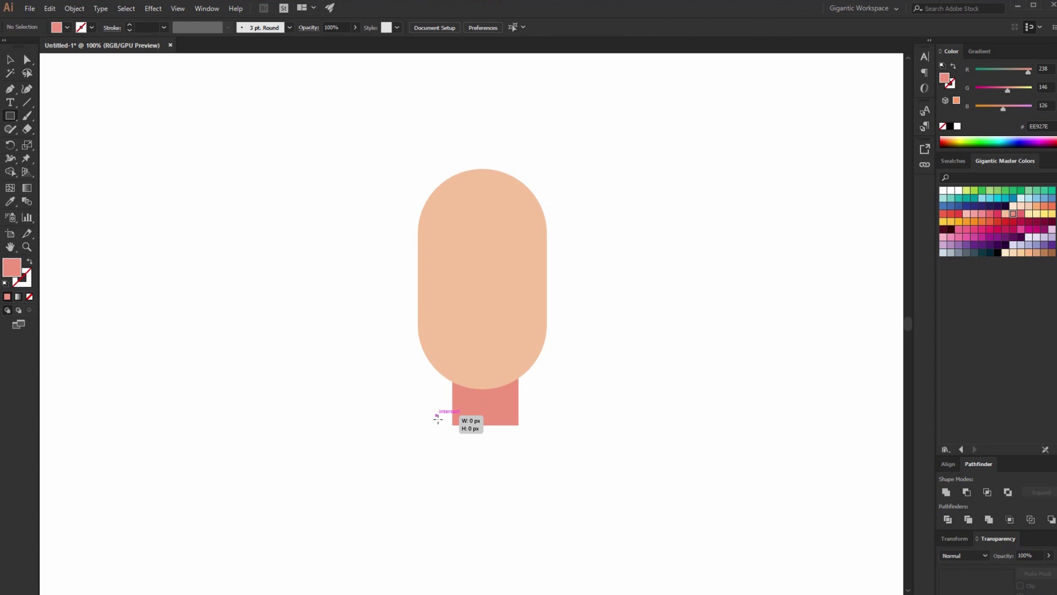
left_click_drag(438, 419, 531, 438)
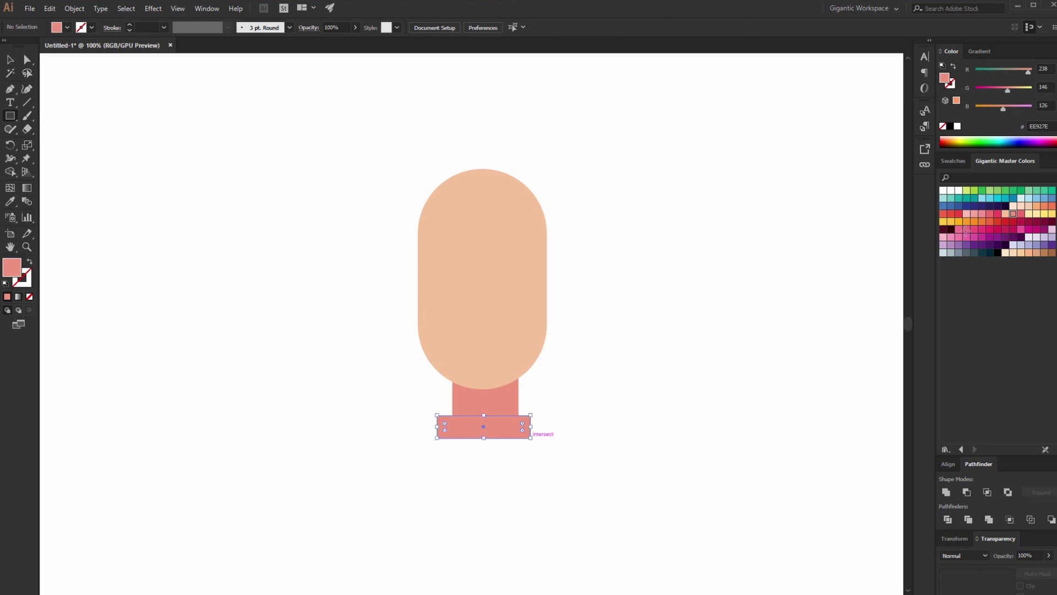
left_click(952, 207)
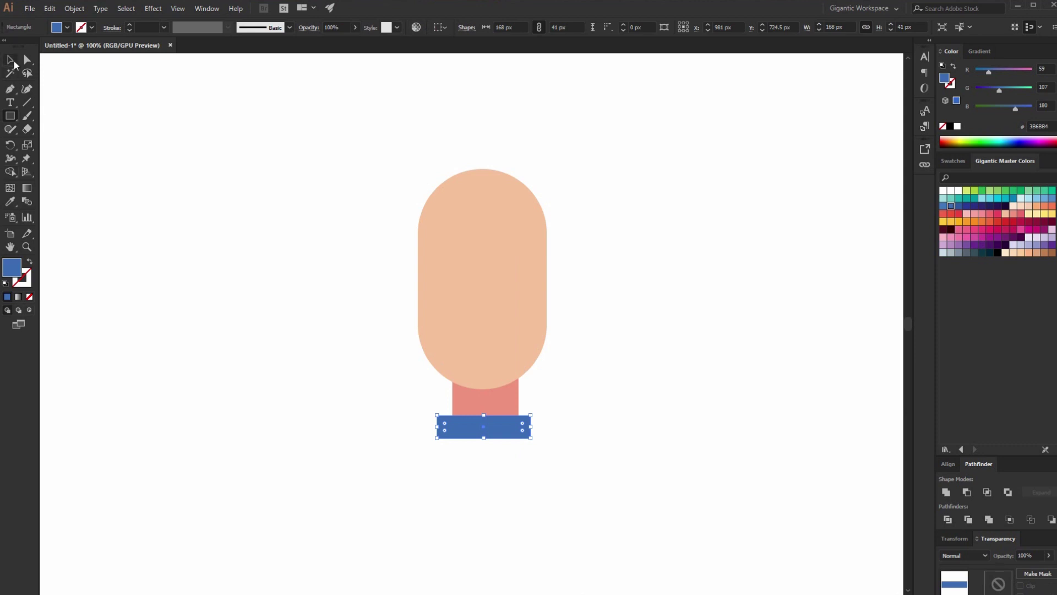
left_click_drag(283, 134, 625, 449)
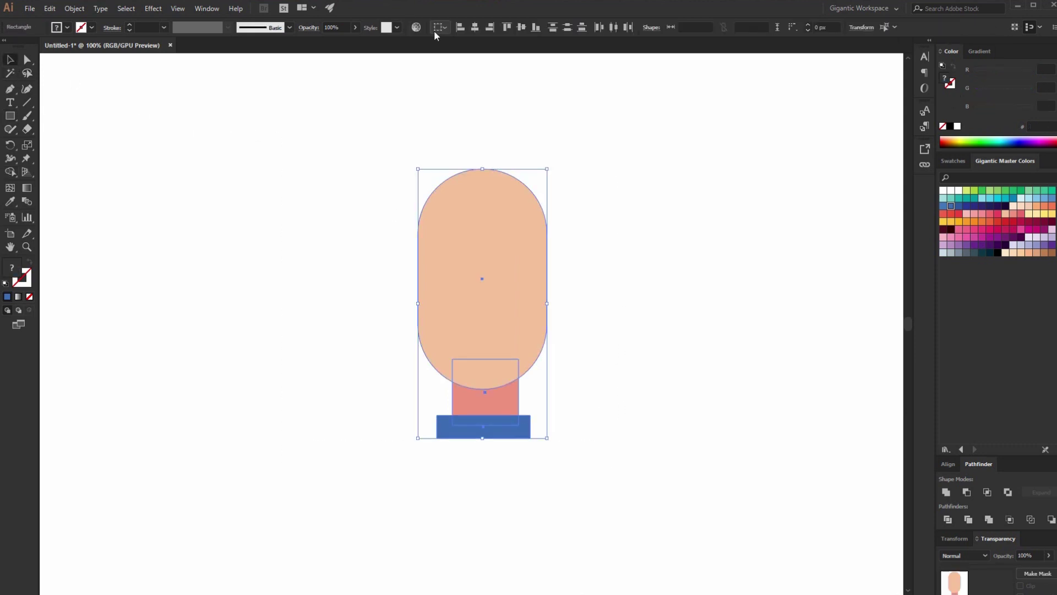
left_click(477, 32)
left_click(650, 219)
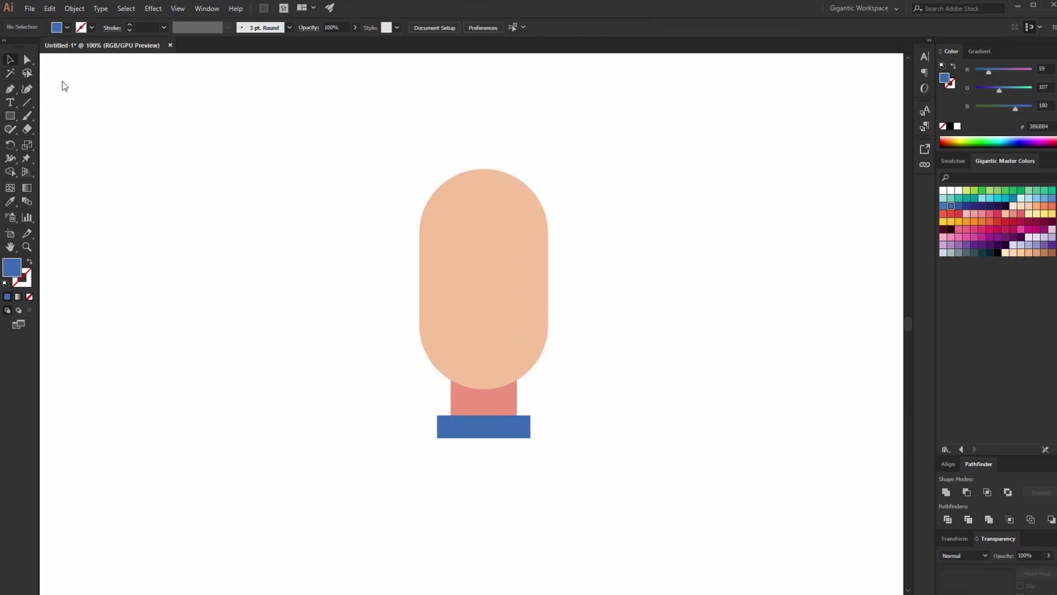
Nudge the head's top anchors down to shorten it, then zoom in on the character.
left_click(26, 59)
mouse_move(216, 105)
left_mouse_down()
mouse_move(649, 337)
mouse_move(637, 272)
left_mouse_up()
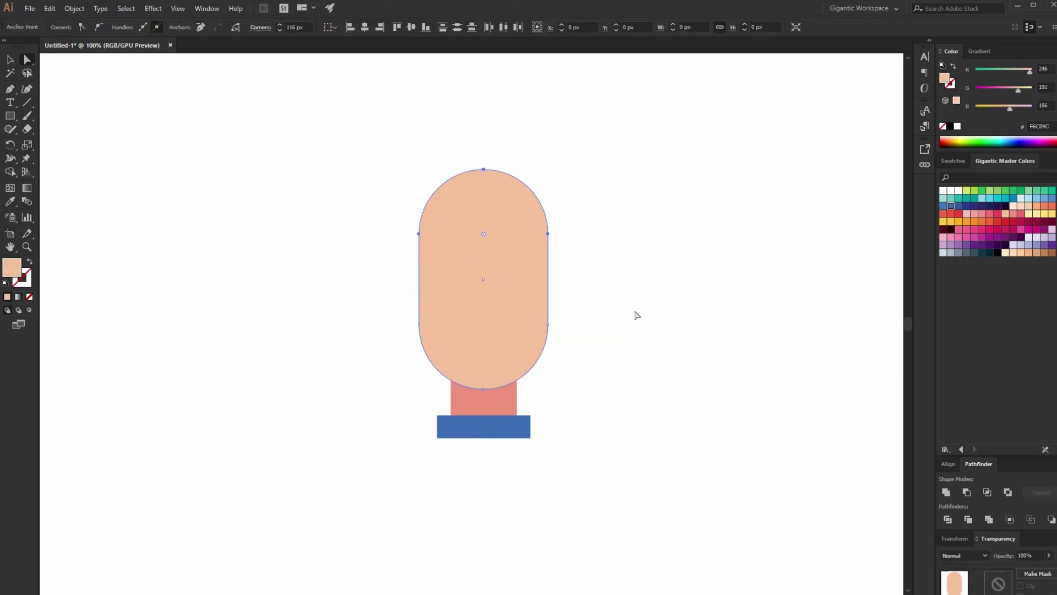
key("Down")
key("Down")
key("Down")
key("Down")
key("Down")
key("Down")
key("Down")
key("Down")
key("v")
left_click(215, 157)
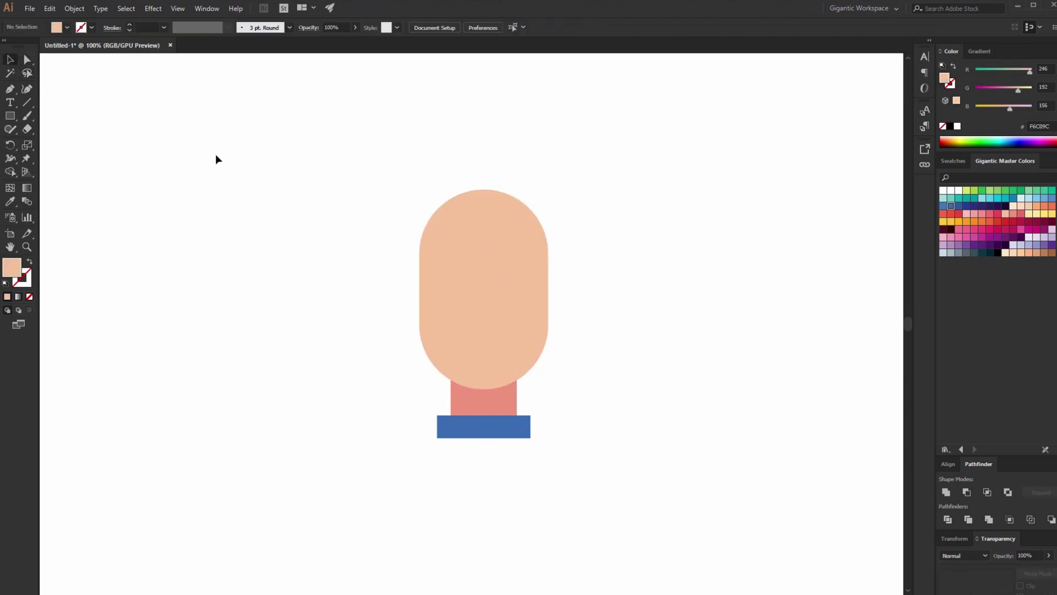
key("ctrl+plus")
left_click_drag(671, 361, 477, 356)
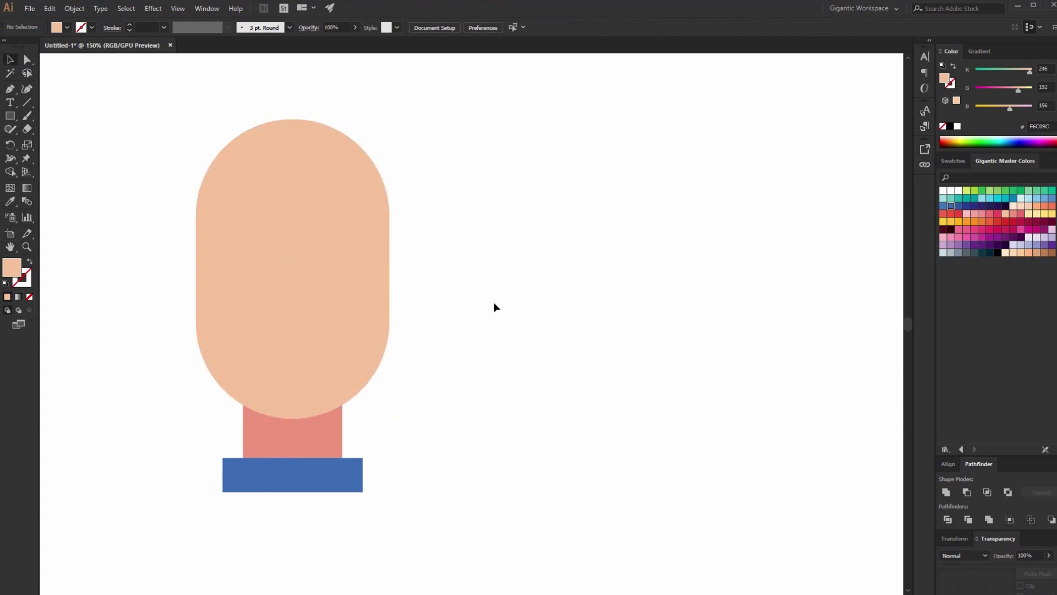
Draw a large dark navy circle to the right of the head.
key("l")
left_click_drag(483, 228, 640, 429)
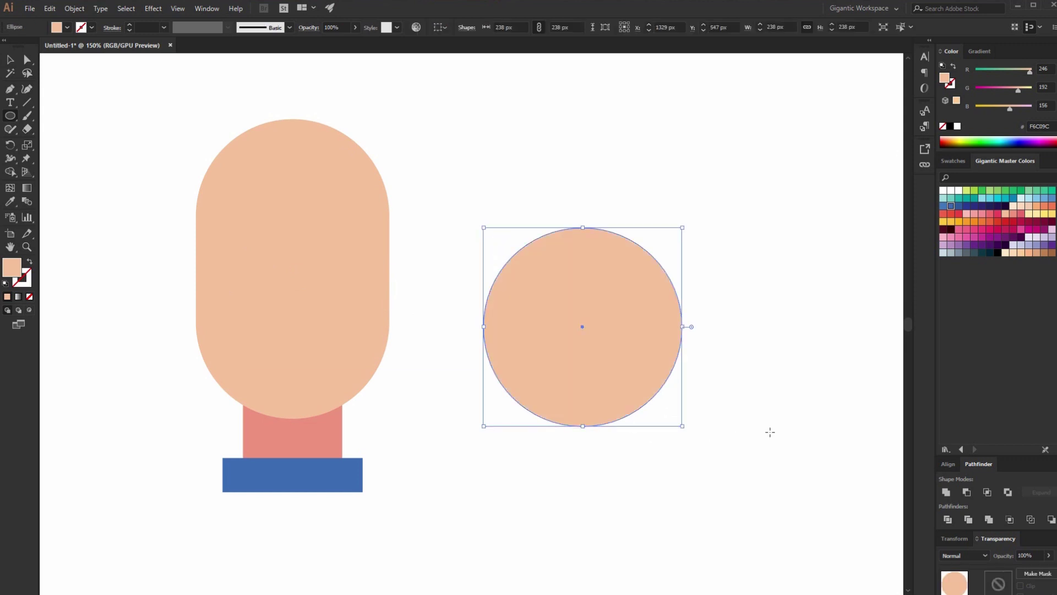
left_click(990, 253)
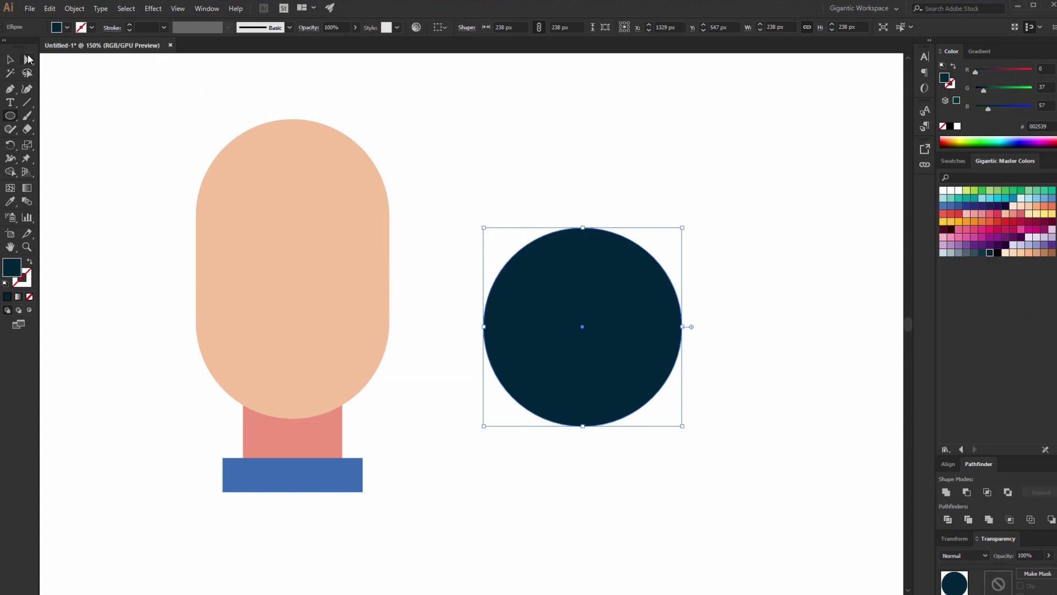
Paste a copy in front, shrink it around the centre, and fill it green.
left_click(9, 60)
key("a")
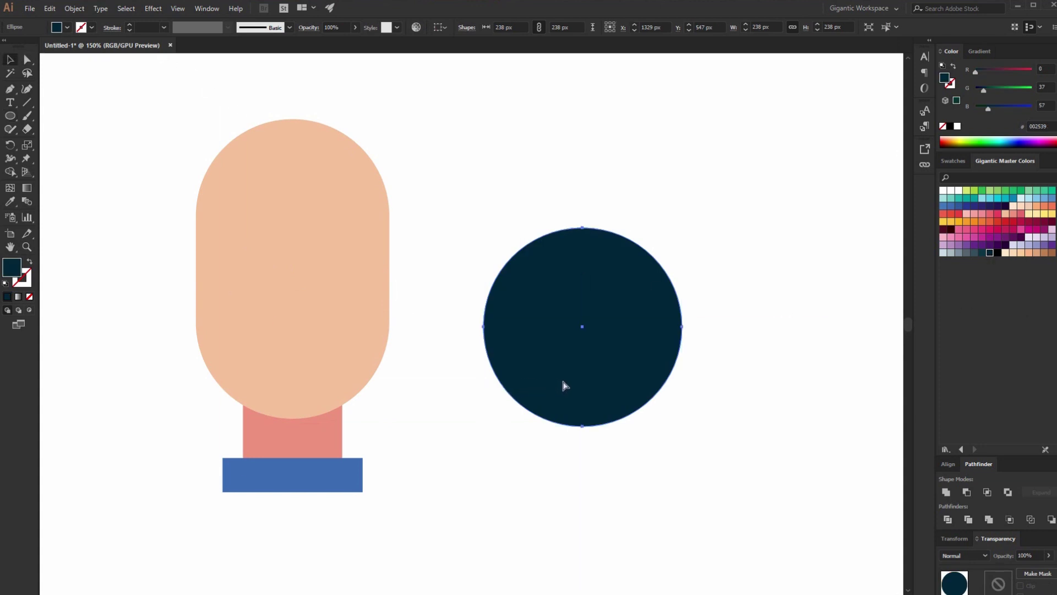
key("v")
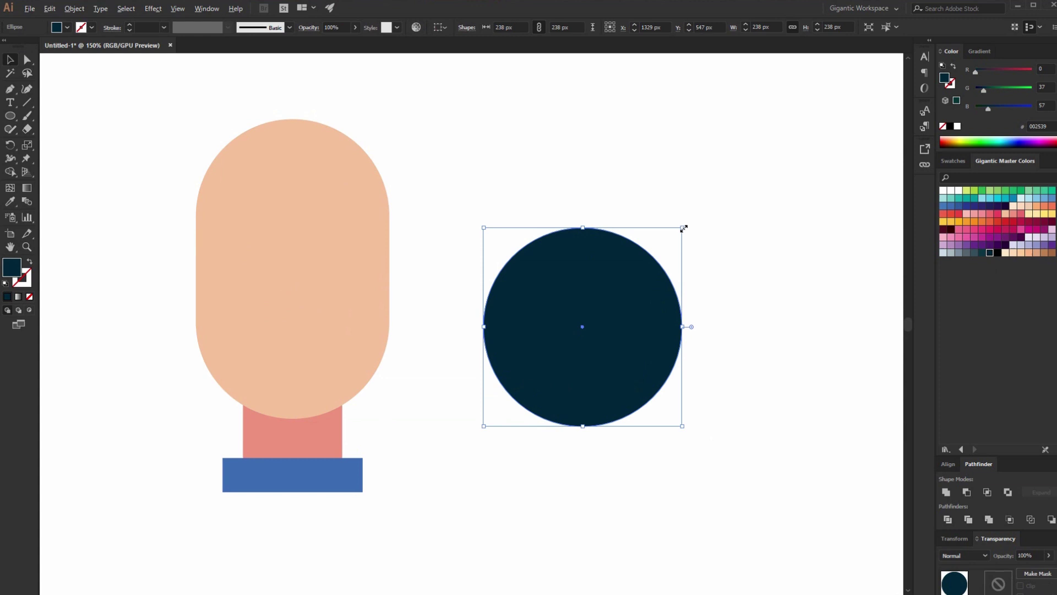
left_click_drag(682, 228, 674, 244)
left_click(975, 191)
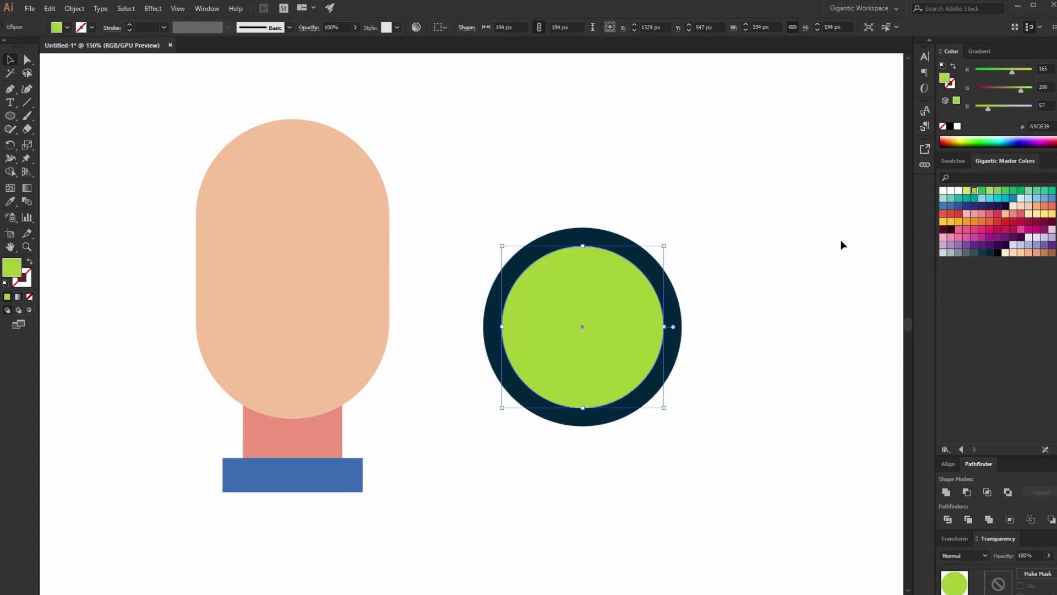
left_click(808, 242)
key("m")
Add a tall red bar rotated 45° across the circle, plus a thin parallel copy.
mouse_move(716, 182)
left_mouse_down()
mouse_move(781, 448)
mouse_move(798, 450)
left_mouse_up()
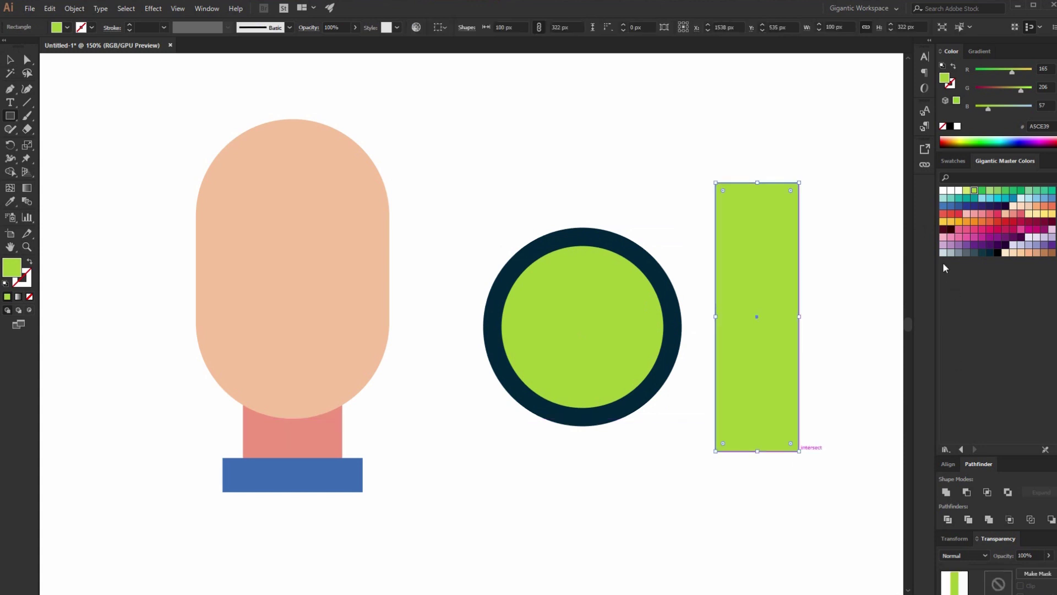
left_click(959, 214)
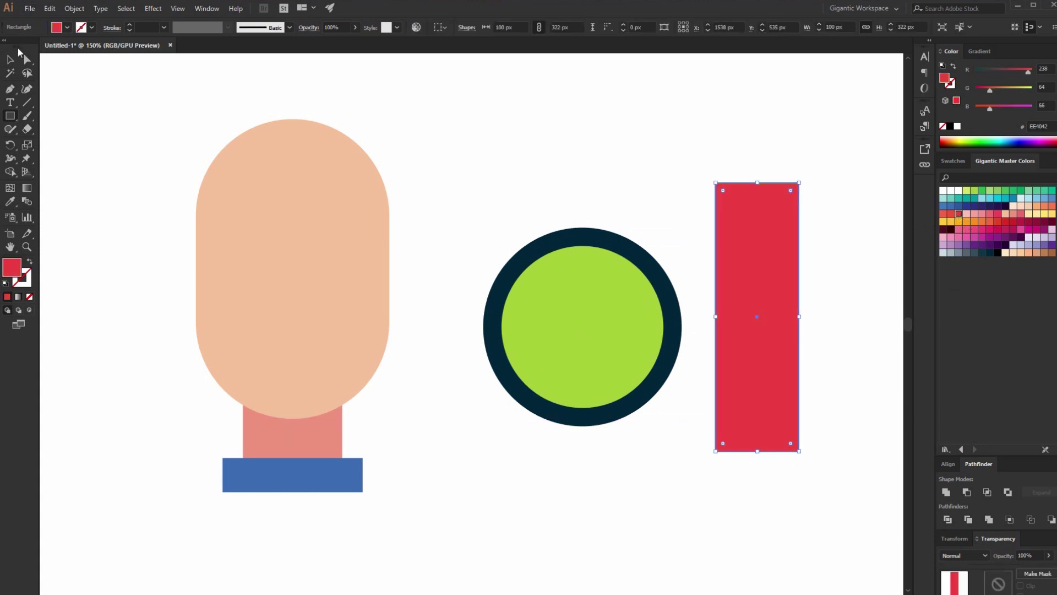
left_click(10, 60)
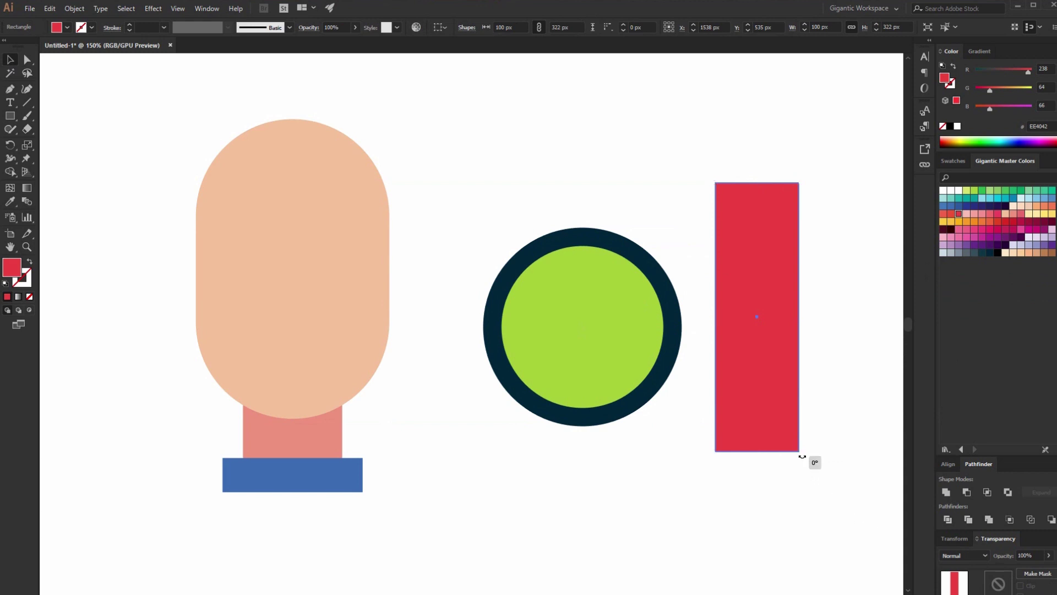
mouse_move(801, 455)
left_mouse_down()
mouse_move(875, 387)
mouse_move(676, 394)
left_mouse_up()
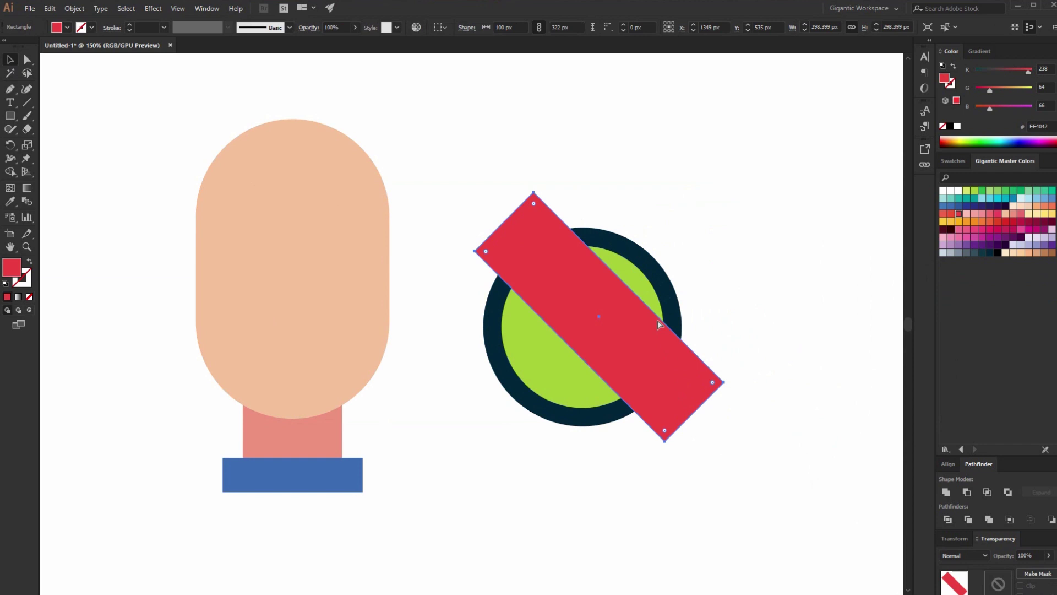
left_click_drag(629, 288, 570, 377)
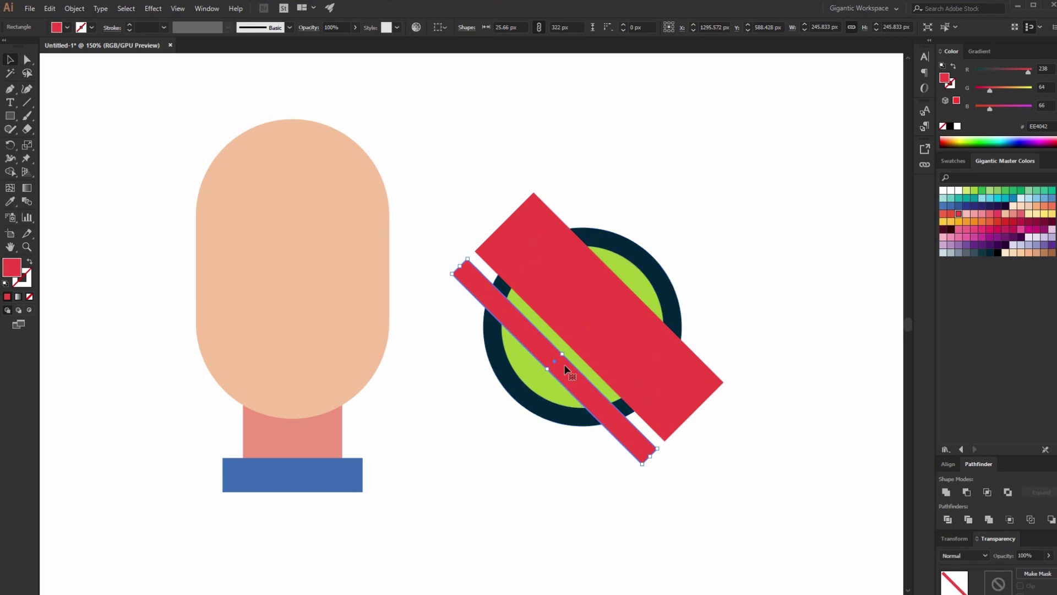
Divide the bars and circles with Pathfinder and ungroup the pieces.
left_click(579, 446)
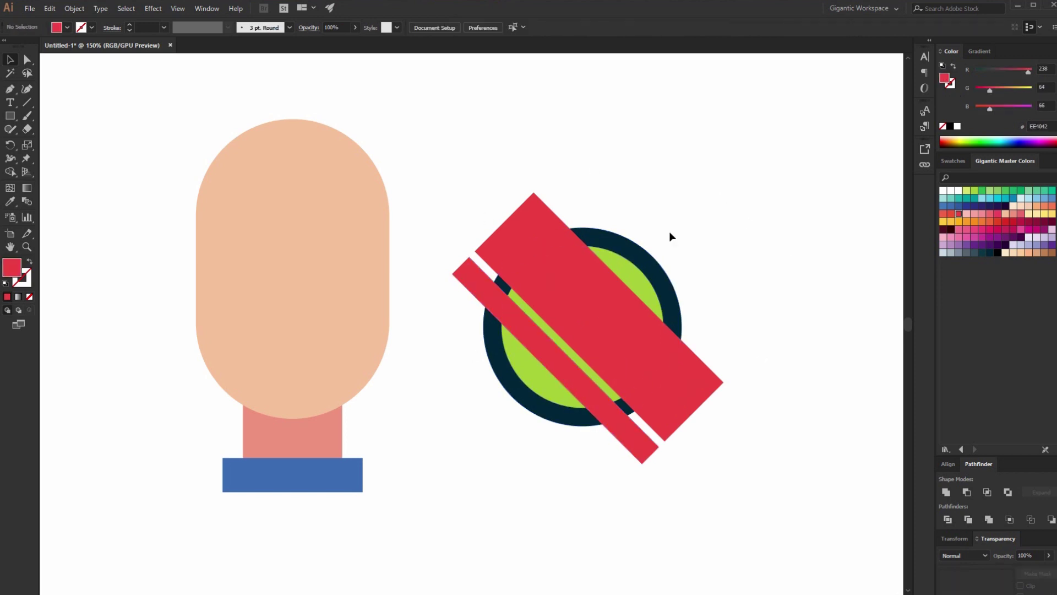
left_click_drag(730, 193, 485, 460)
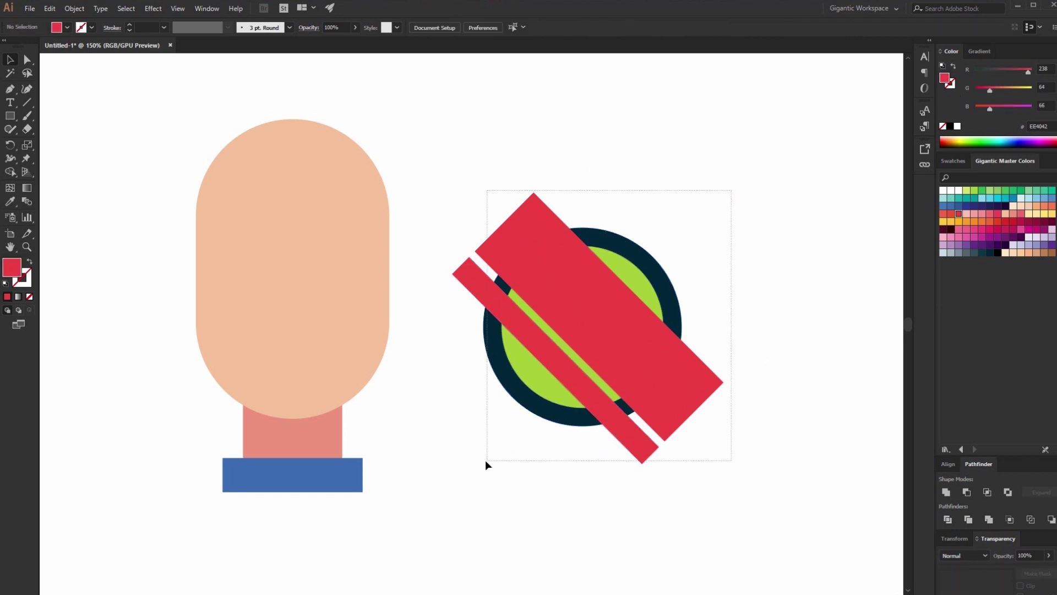
left_click(947, 521)
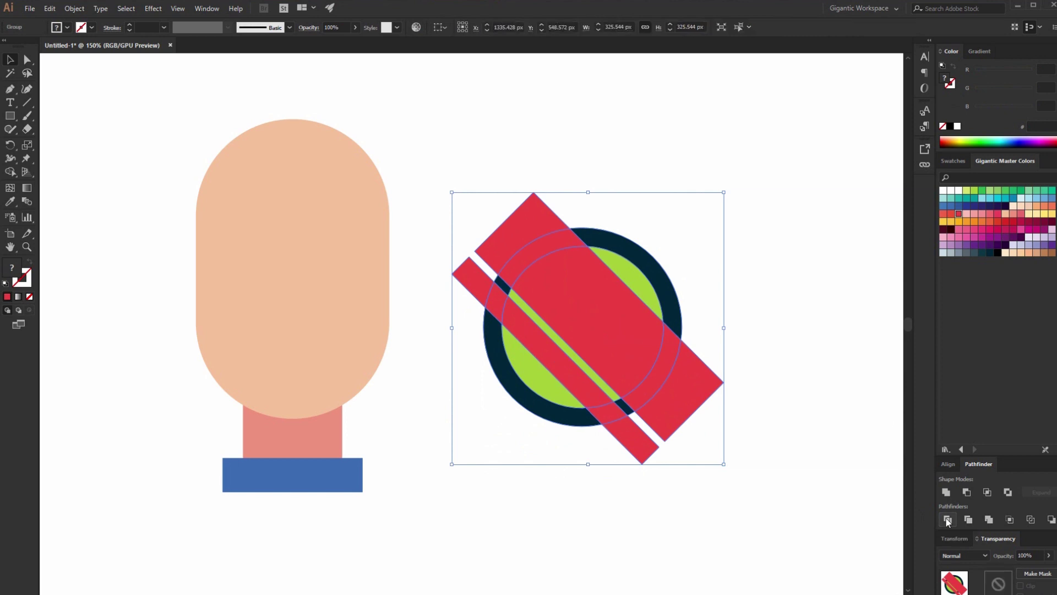
right_click(636, 332)
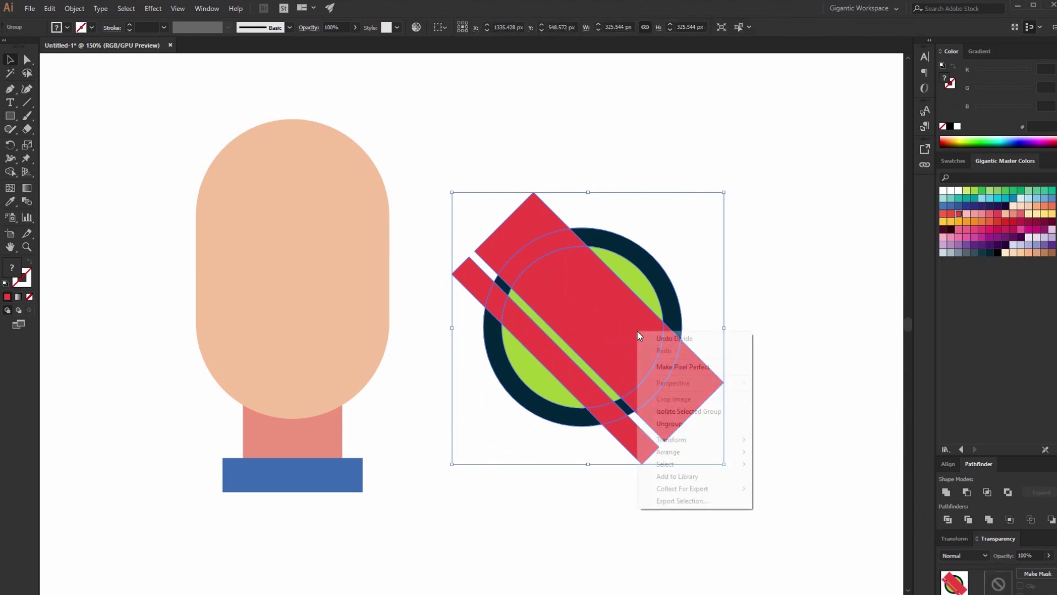
left_click(670, 426)
left_click(670, 468)
Delete the red pieces outside the circle and the green segments.
left_click(675, 426)
key("Delete")
left_click(630, 450)
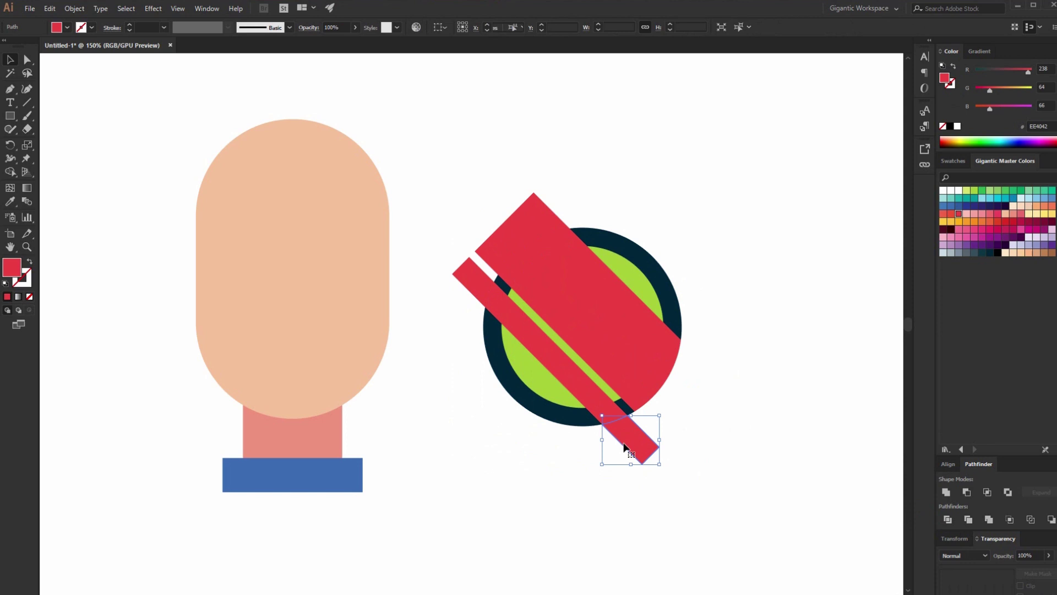
key("Delete")
key("Delete")
left_click(496, 237)
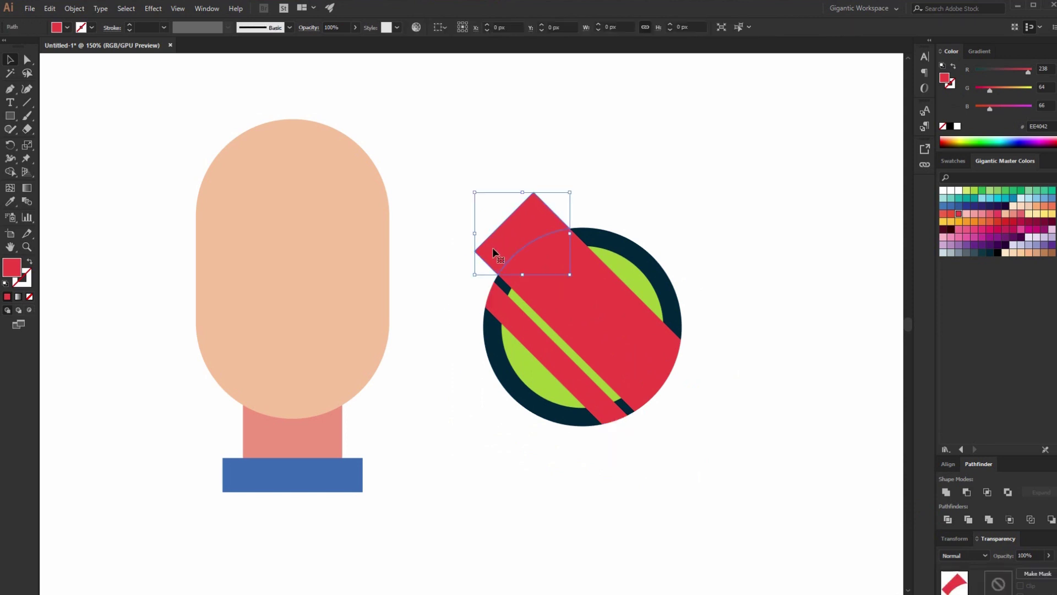
key("Delete")
left_click(635, 277)
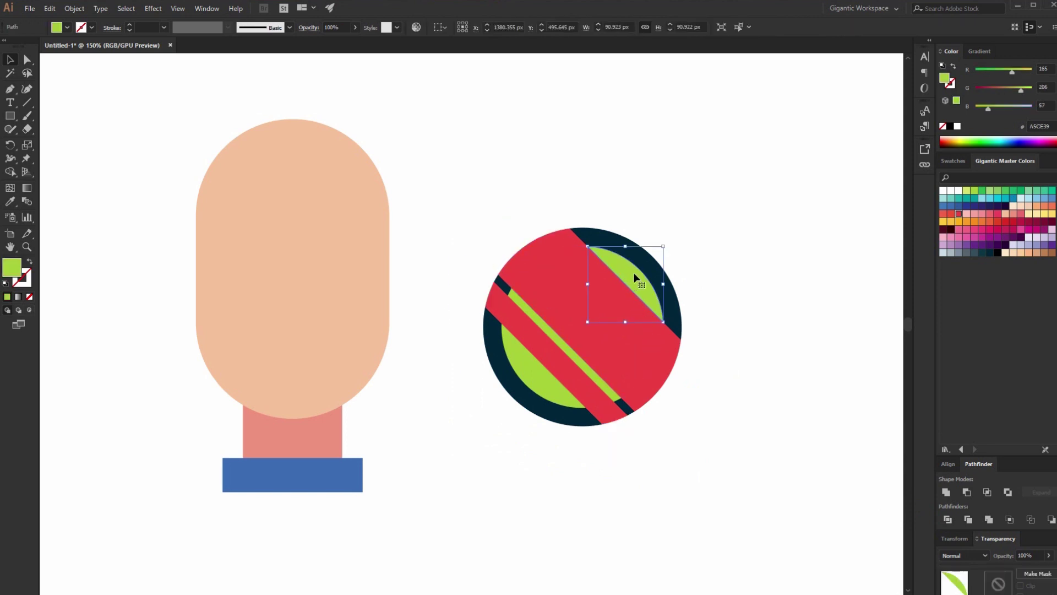
key("Delete")
left_click(575, 354)
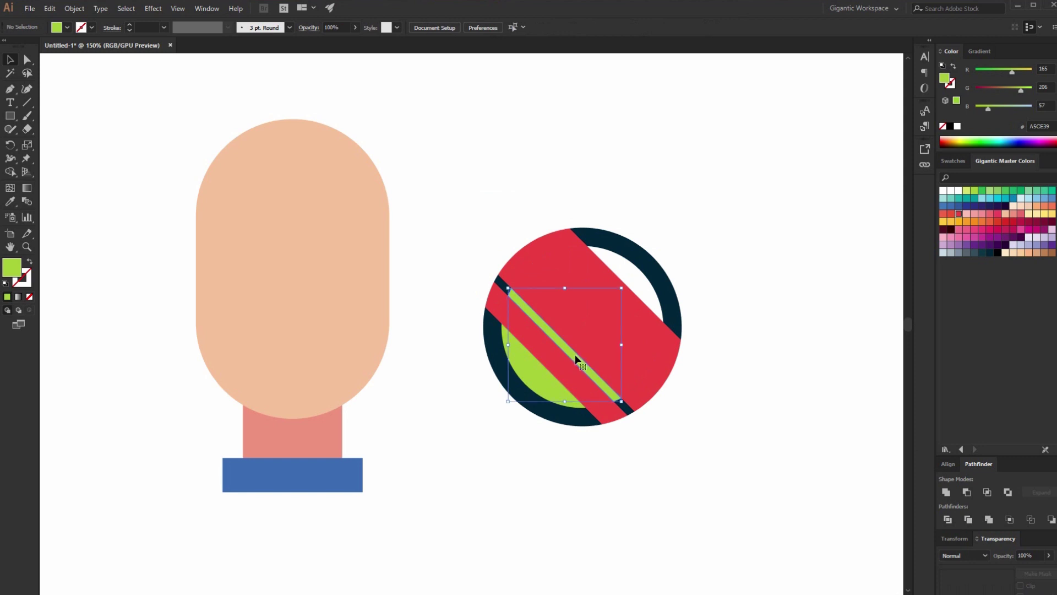
key("Delete")
left_click(548, 382)
key("Delete")
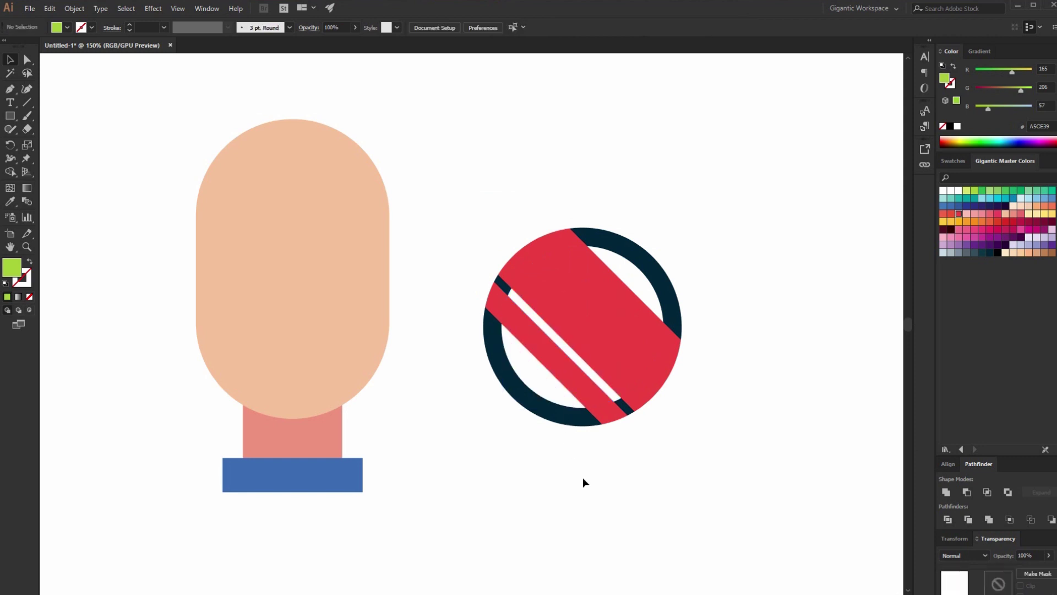
left_click(566, 386)
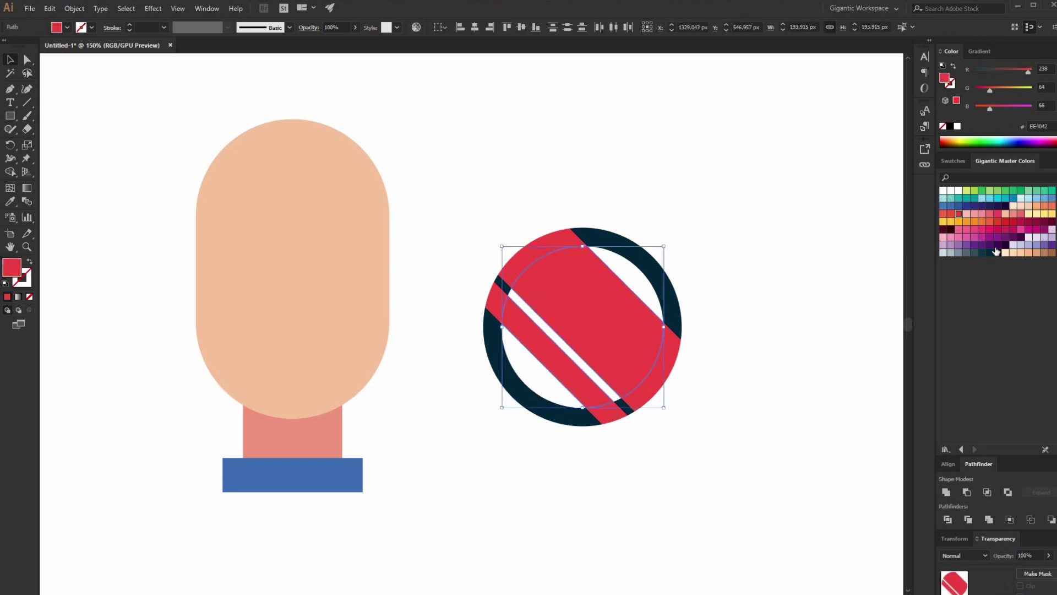
Recolour the inner stripes teal and unite the ring pieces into one dark navy frame.
left_click(1012, 204)
left_click(769, 267)
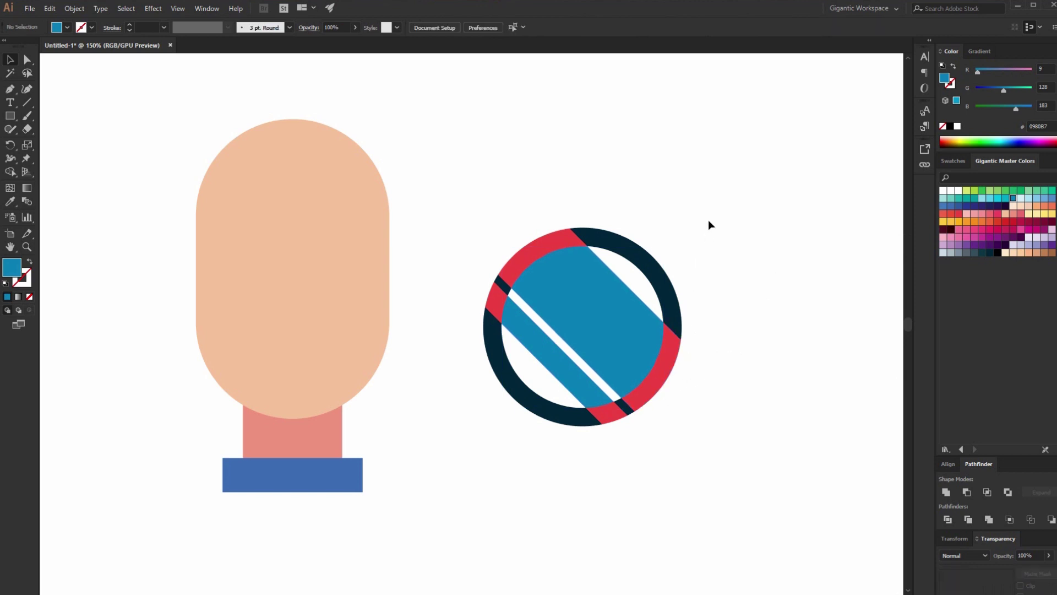
left_click_drag(714, 234, 437, 459)
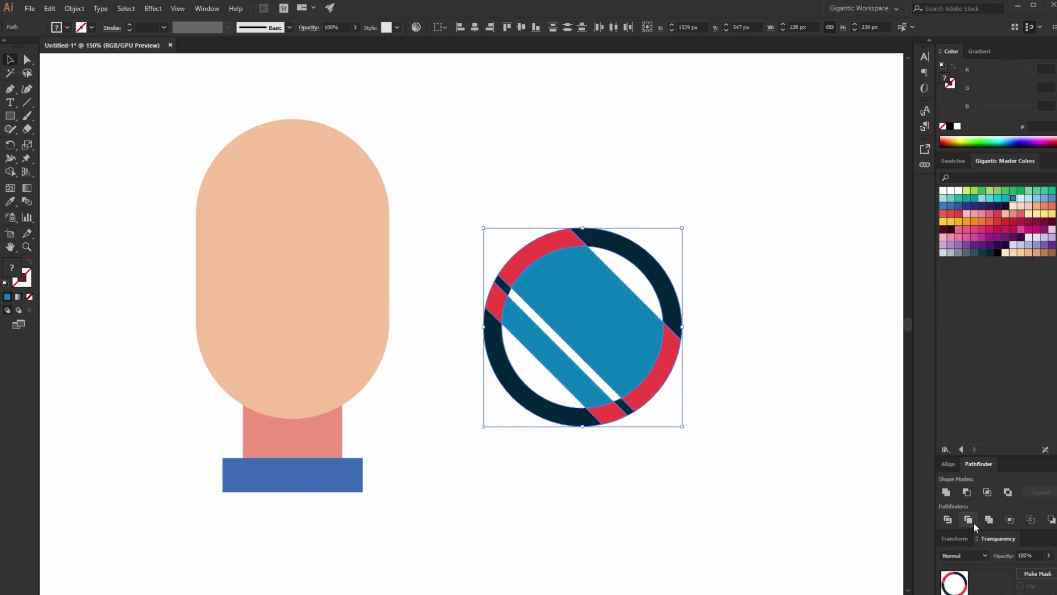
left_click(947, 493)
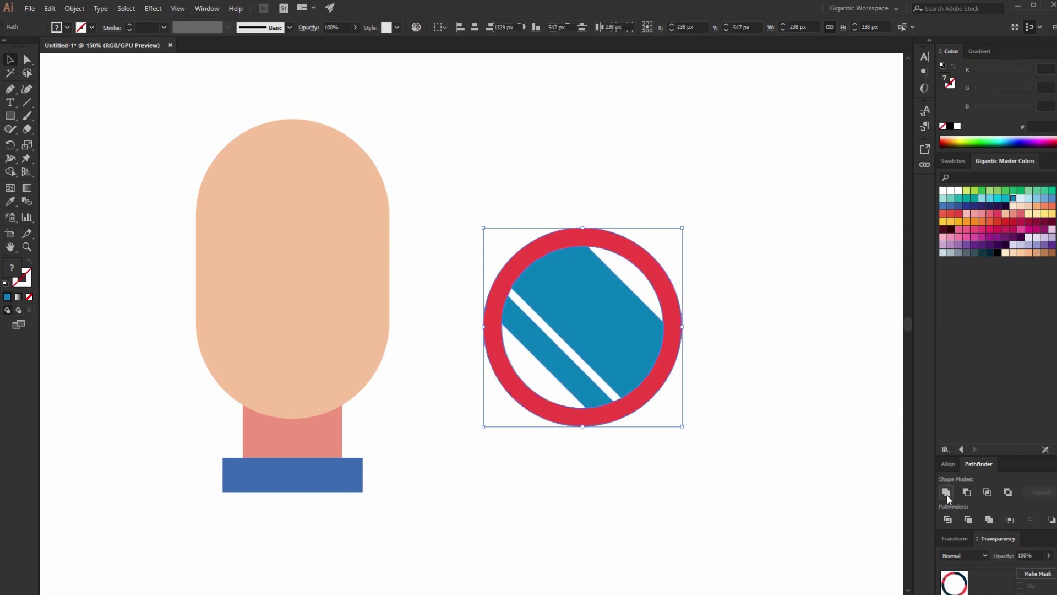
left_click(989, 252)
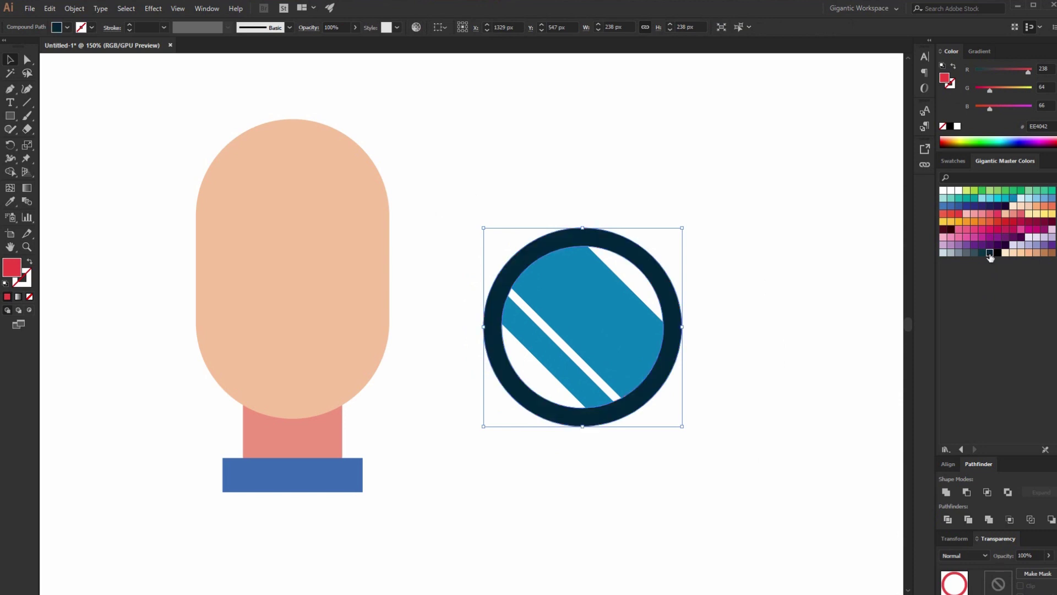
left_click(770, 289)
left_click_drag(735, 192, 475, 415)
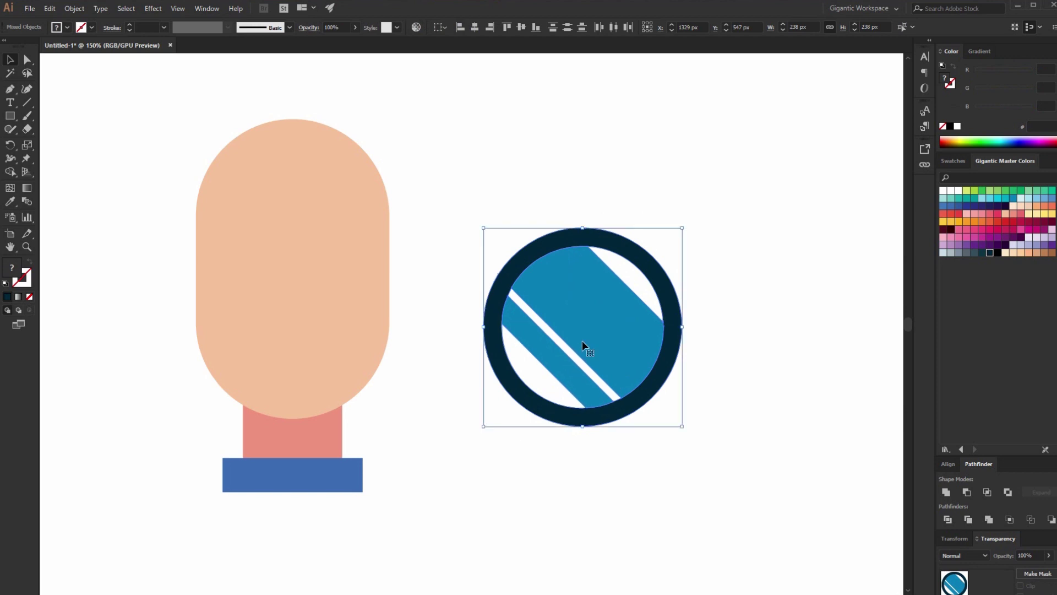
Duplicate the lens to the right and draw a small dark bridge between them.
left_click_drag(582, 341, 795, 336)
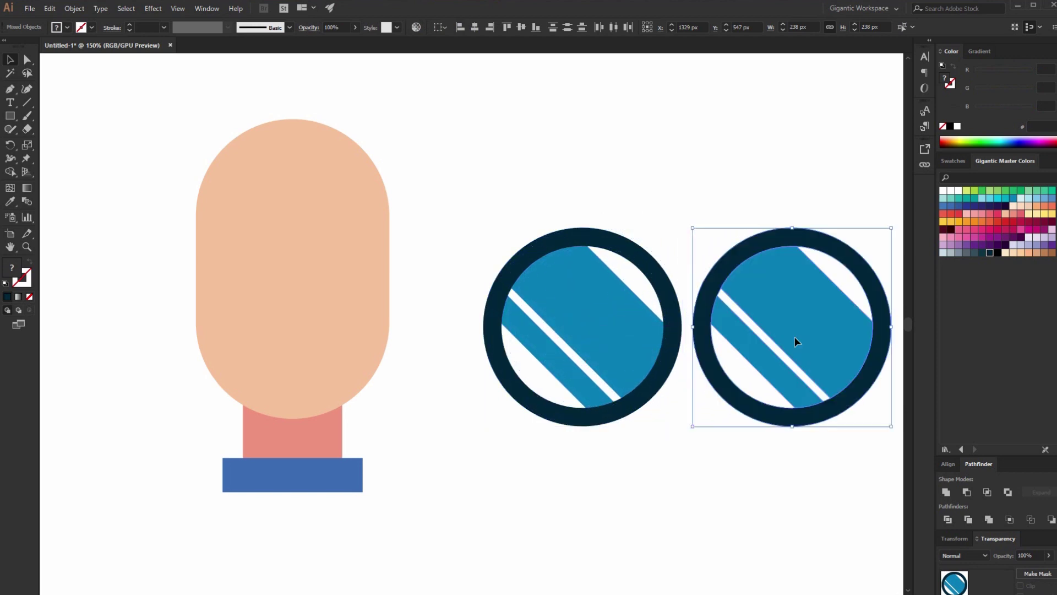
left_click(704, 473)
key("m")
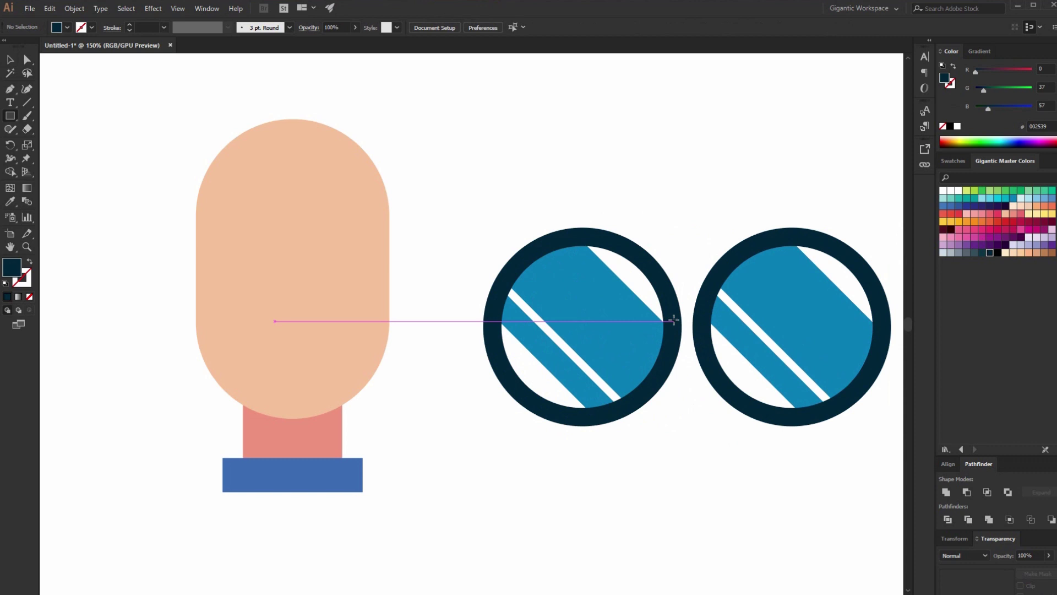
left_click_drag(675, 316, 703, 335)
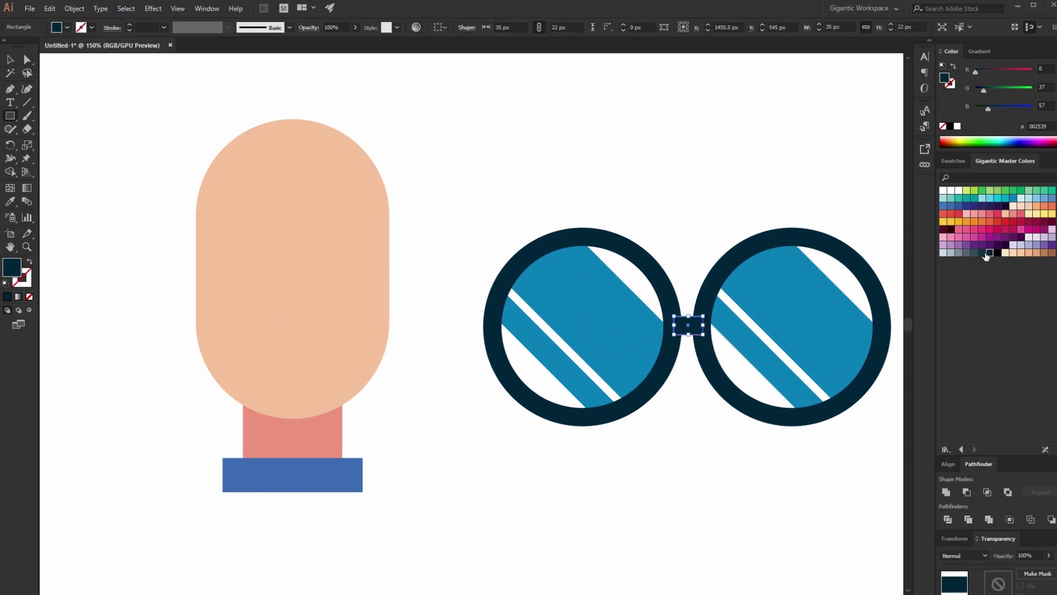
key("v")
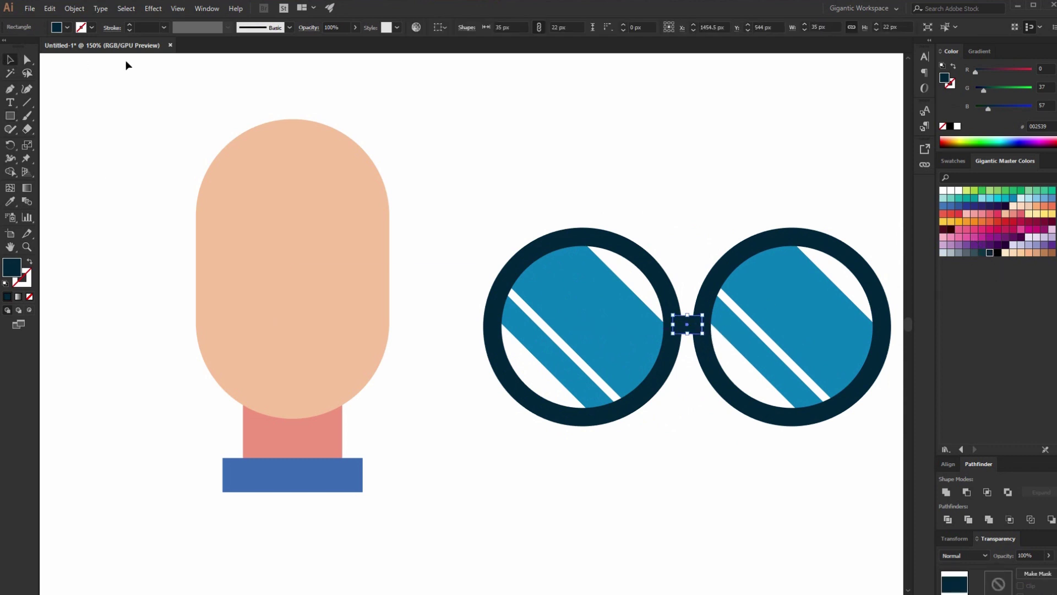
left_click(125, 64)
Make both lenses' stripes white at 45% opacity.
left_click(551, 372)
left_click(739, 366, "shift")
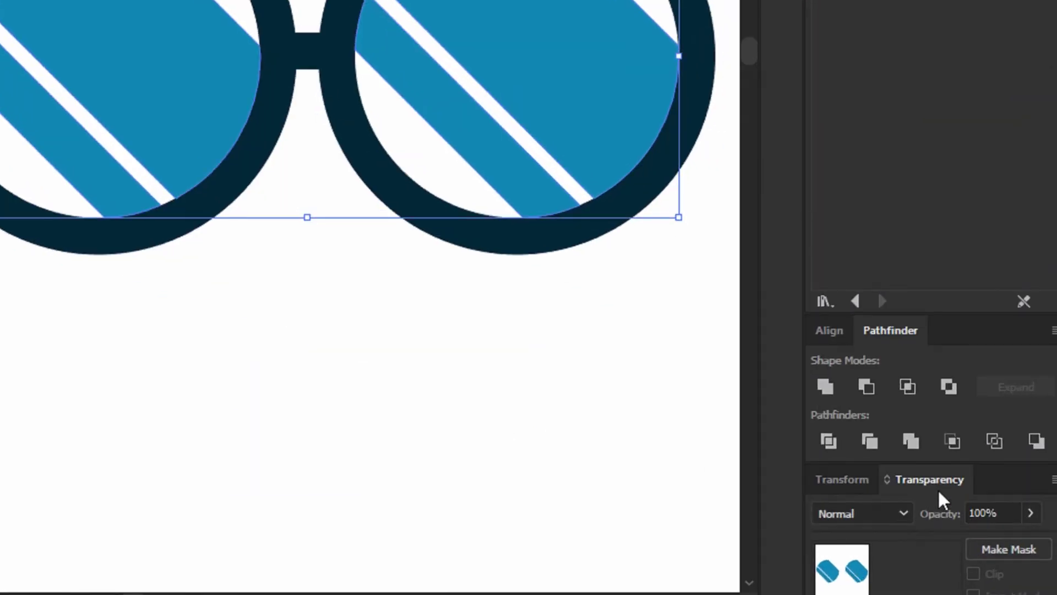
left_click(989, 513)
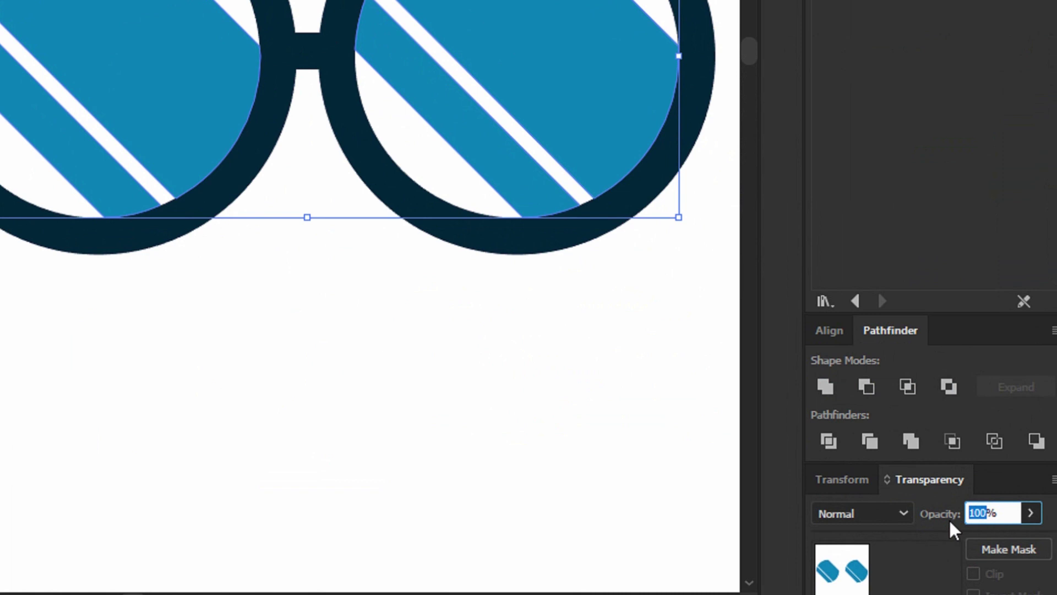
type("45")
key("Return")
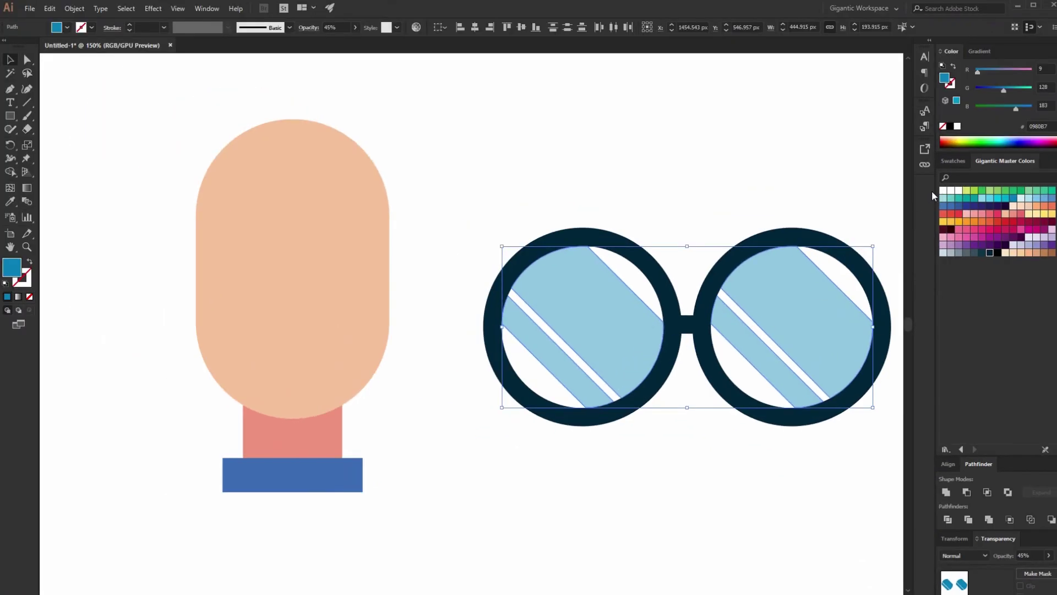
left_click(942, 191)
left_click_drag(886, 212, 484, 491)
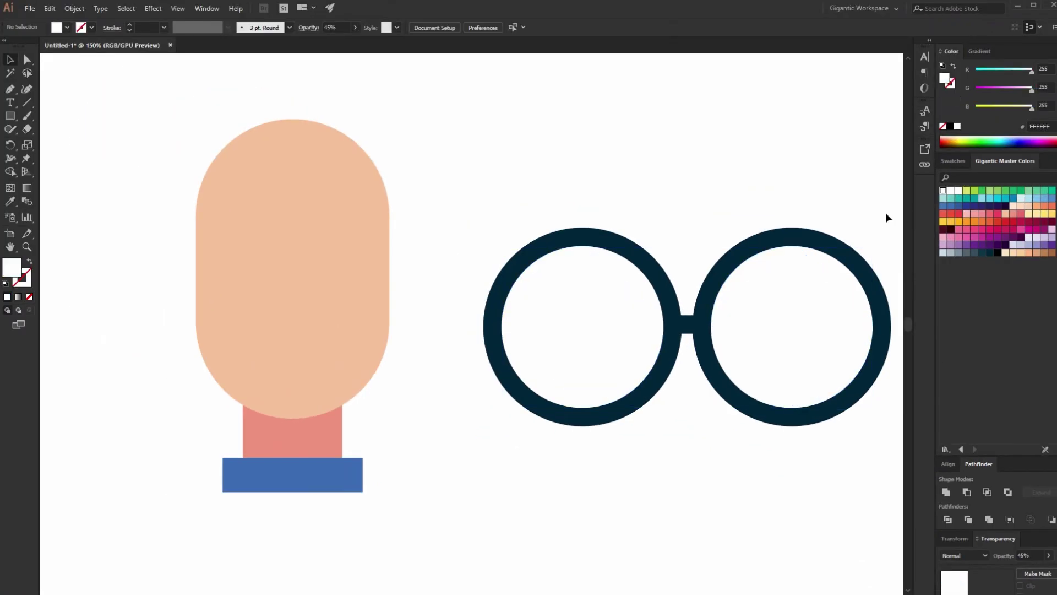
Scale down the glasses and place them across the upper face, then zoom in closer.
left_click_drag(925, 360, 838, 296)
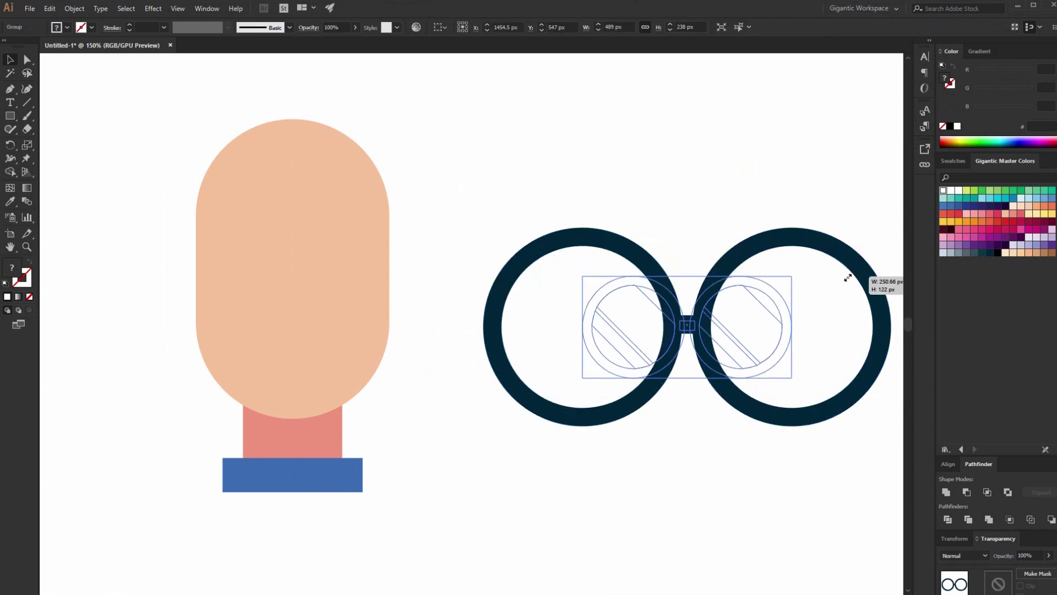
mouse_move(719, 330)
left_mouse_down()
mouse_move(345, 250)
mouse_move(374, 222)
left_mouse_up()
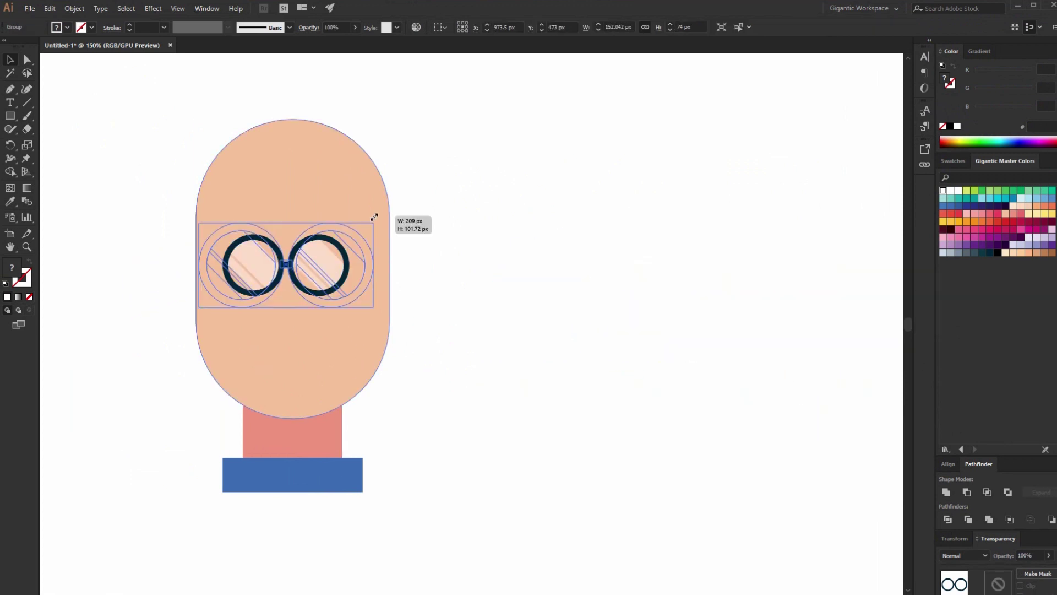
left_click_drag(348, 272, 353, 272)
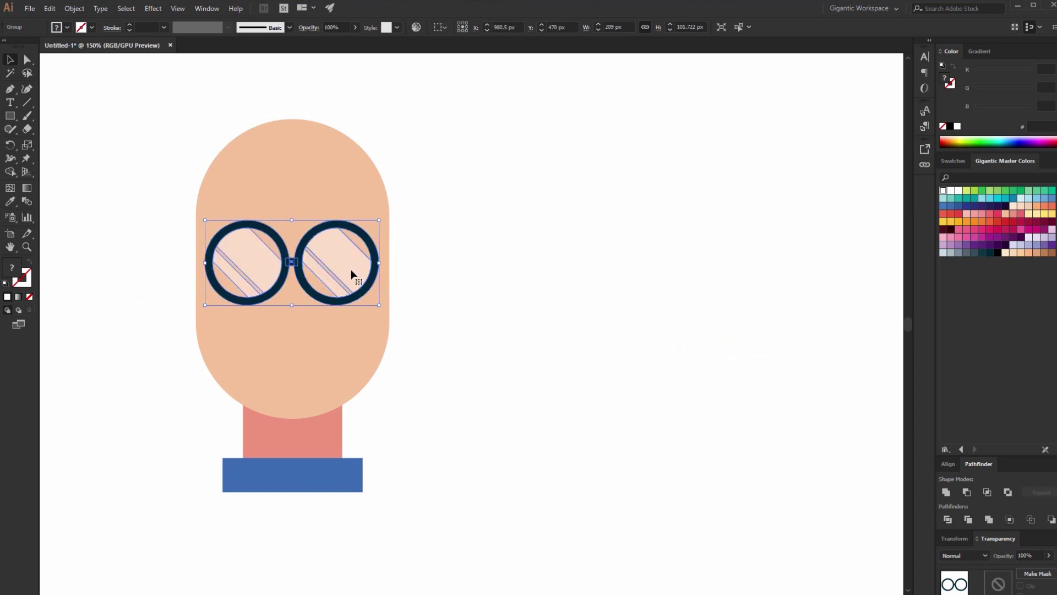
left_click(628, 326)
left_click_drag(473, 113, 213, 486)
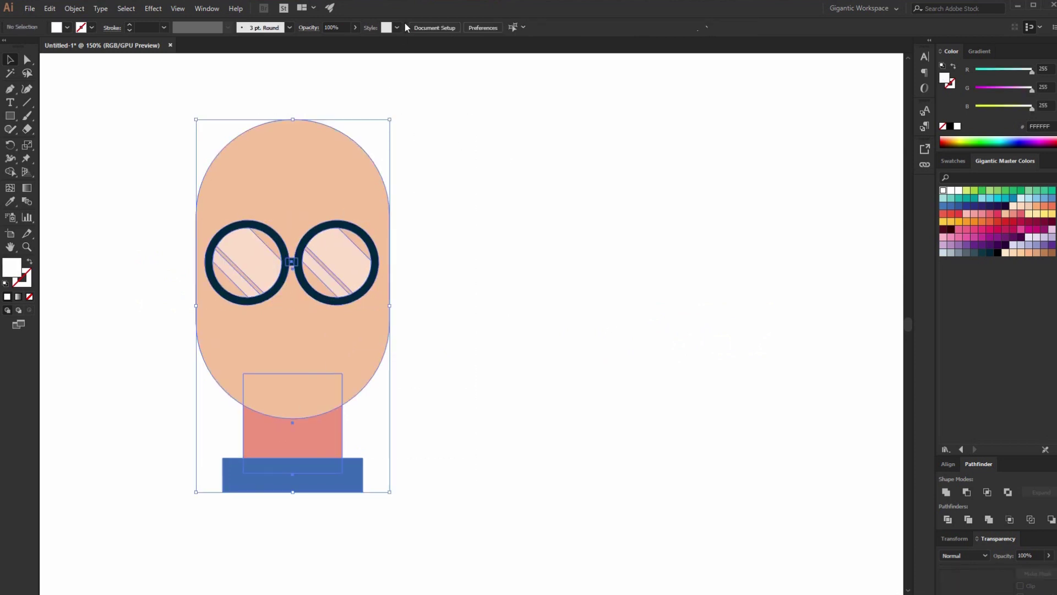
left_click(525, 131)
left_click(350, 288)
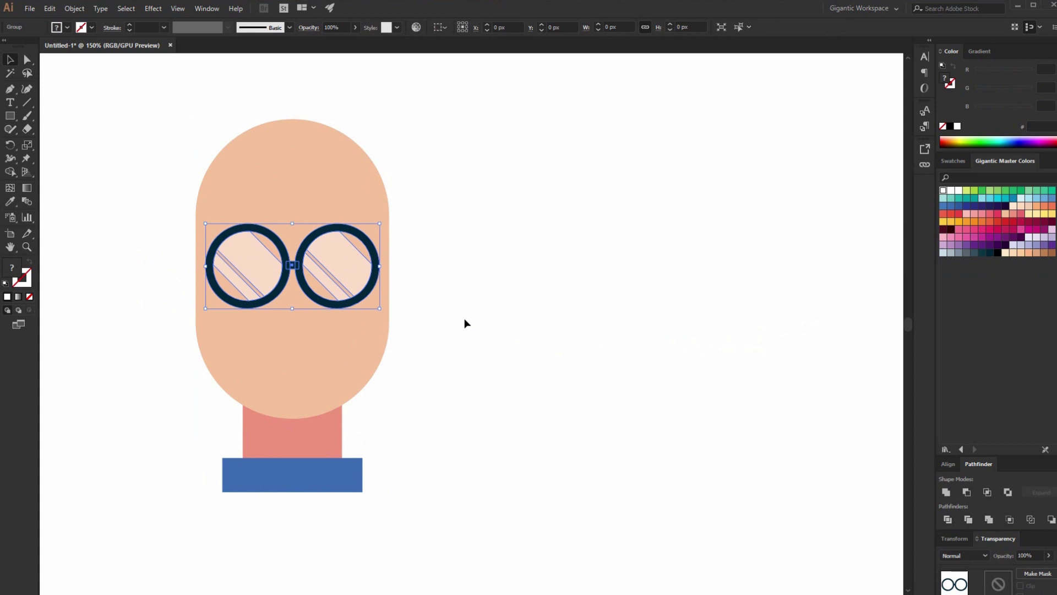
left_click(464, 323)
key("ctrl+equal")
key("ctrl+equal")
Draw a small dark navy pupil inside the right lens and nudge it into place.
left_click_drag(86, 354, 400, 382)
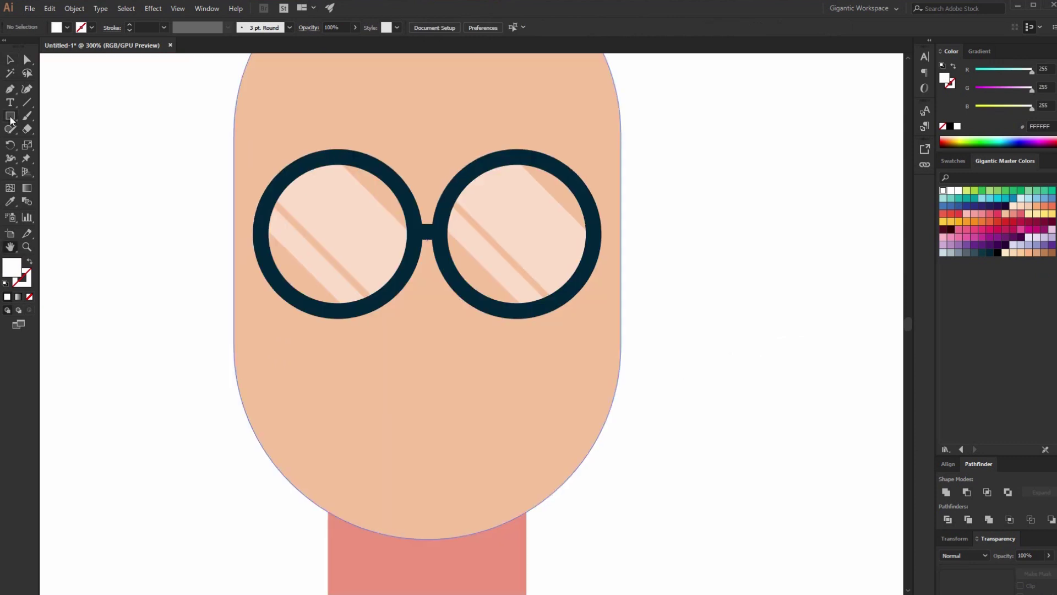
key("l")
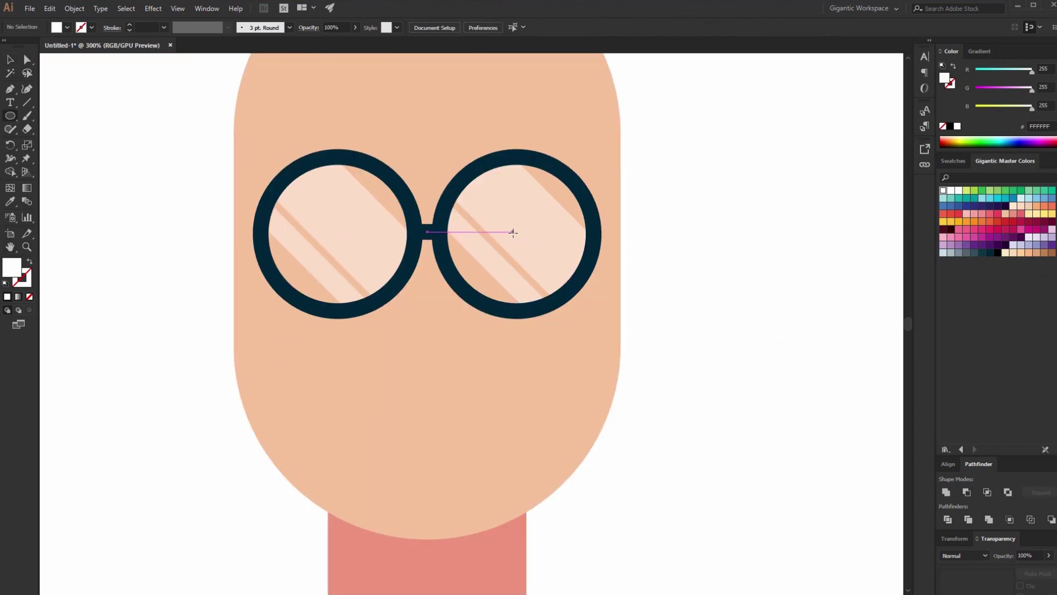
left_click_drag(508, 222, 537, 252)
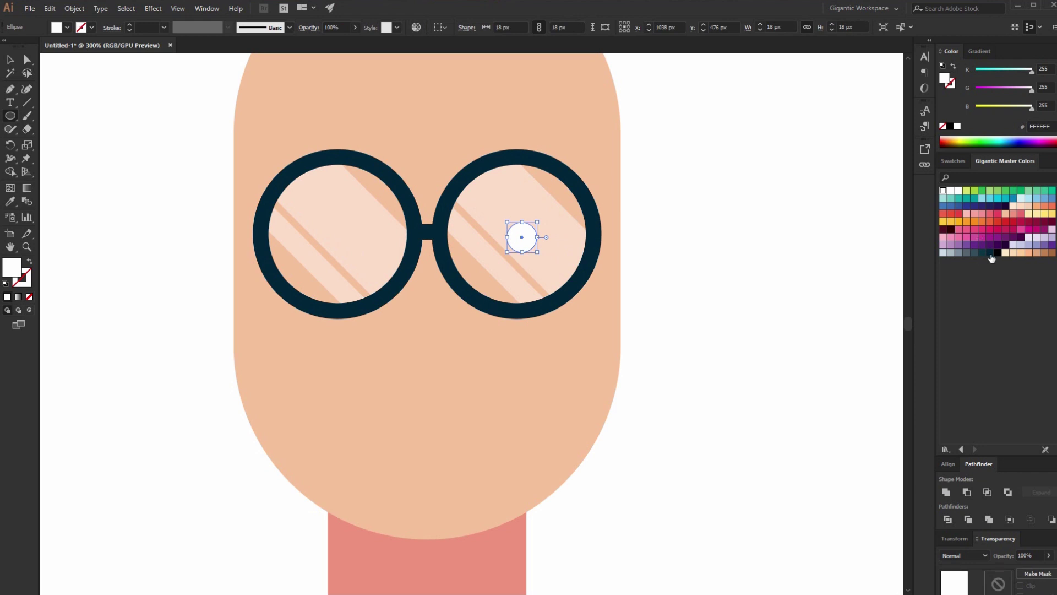
left_click(991, 252)
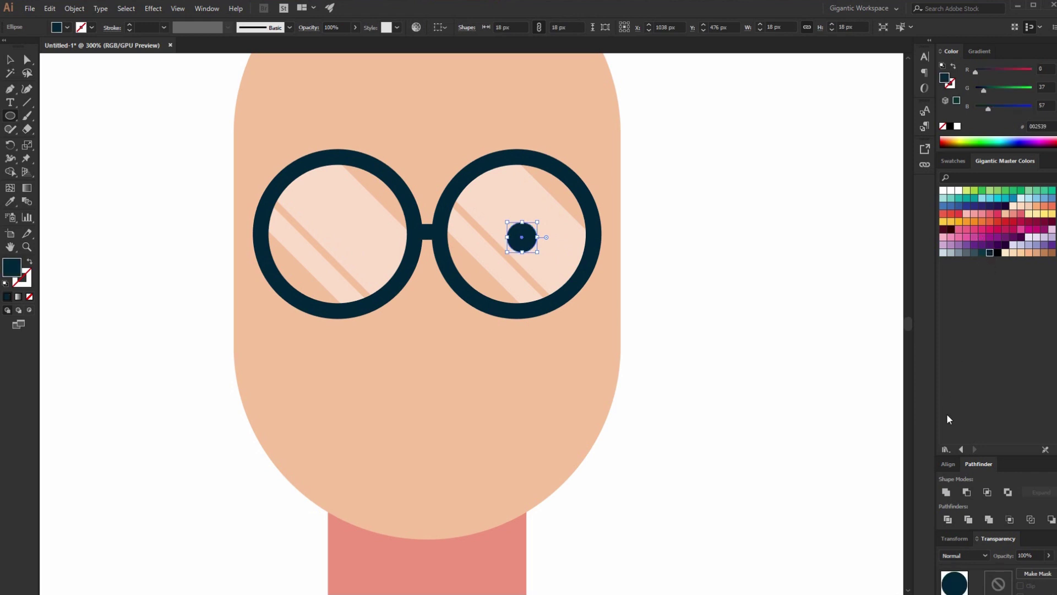
left_click(11, 59)
key("Left")
key("Up")
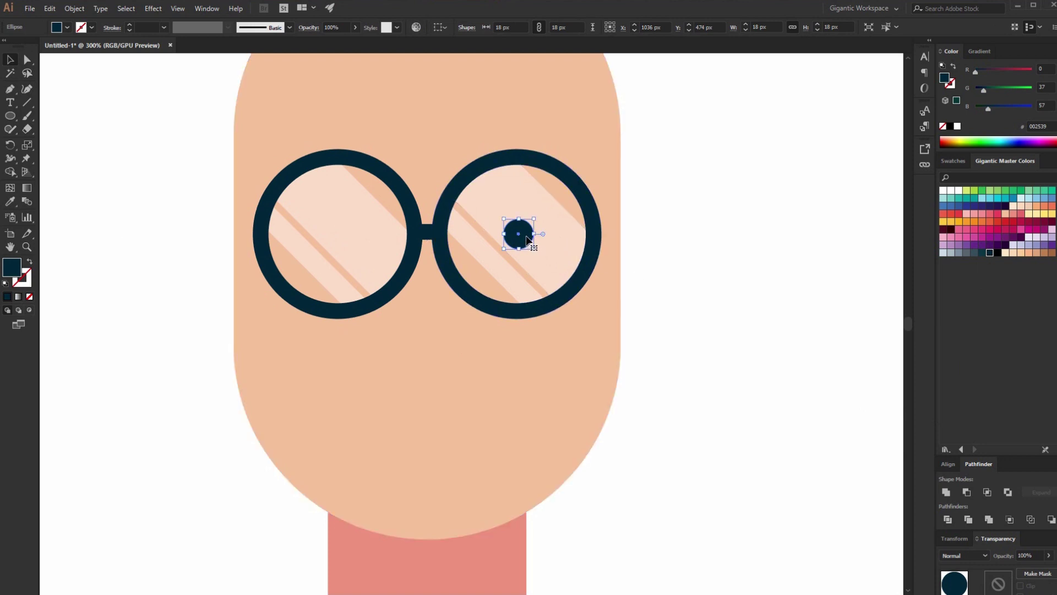
Duplicate the pupil into the left lens.
left_click_drag(527, 239, 348, 239)
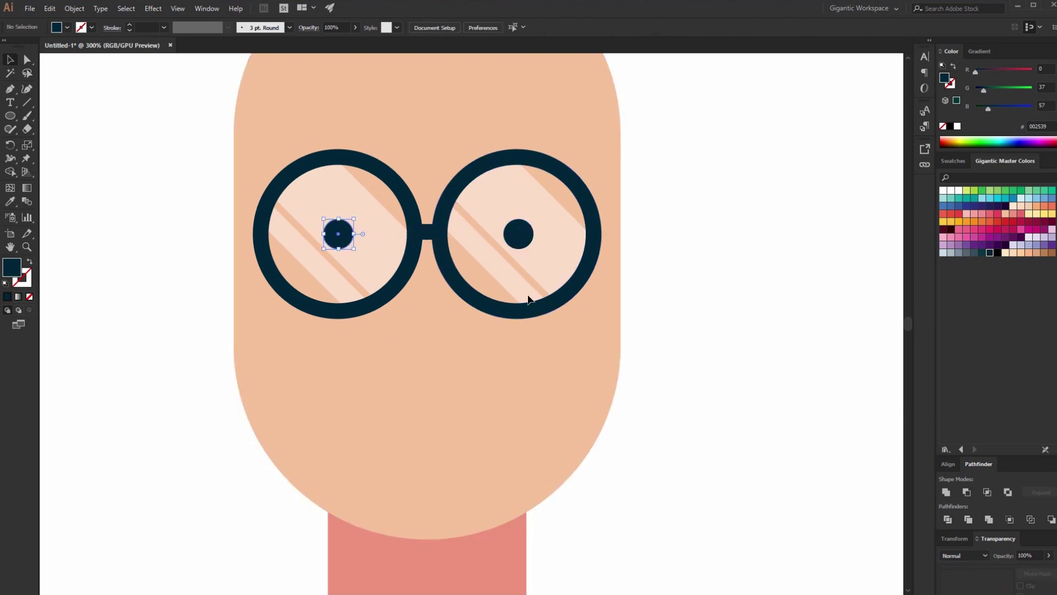
left_click(608, 217)
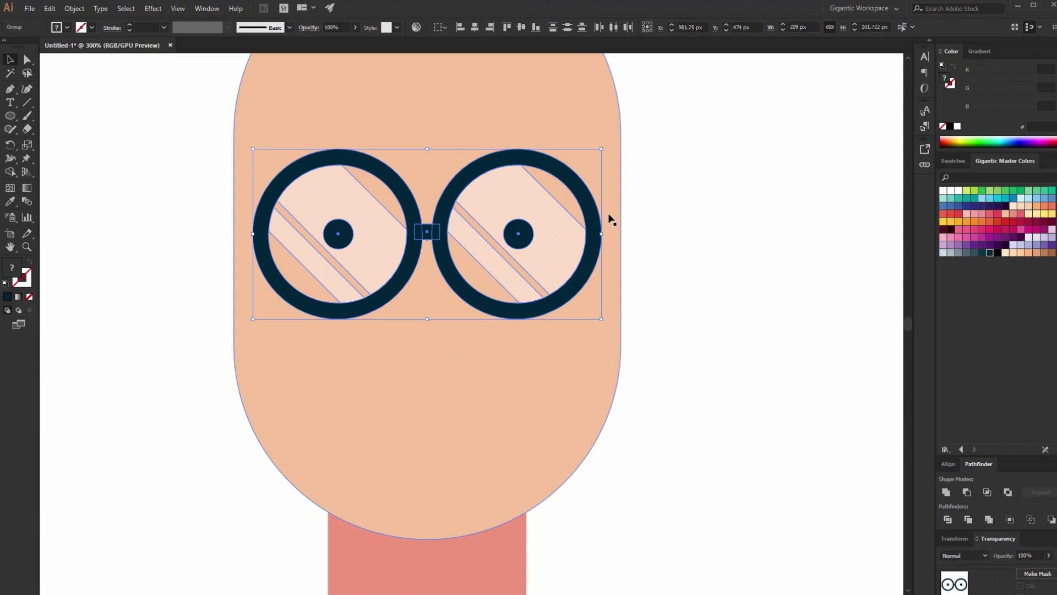
left_click(761, 254)
key("ctrl+minus")
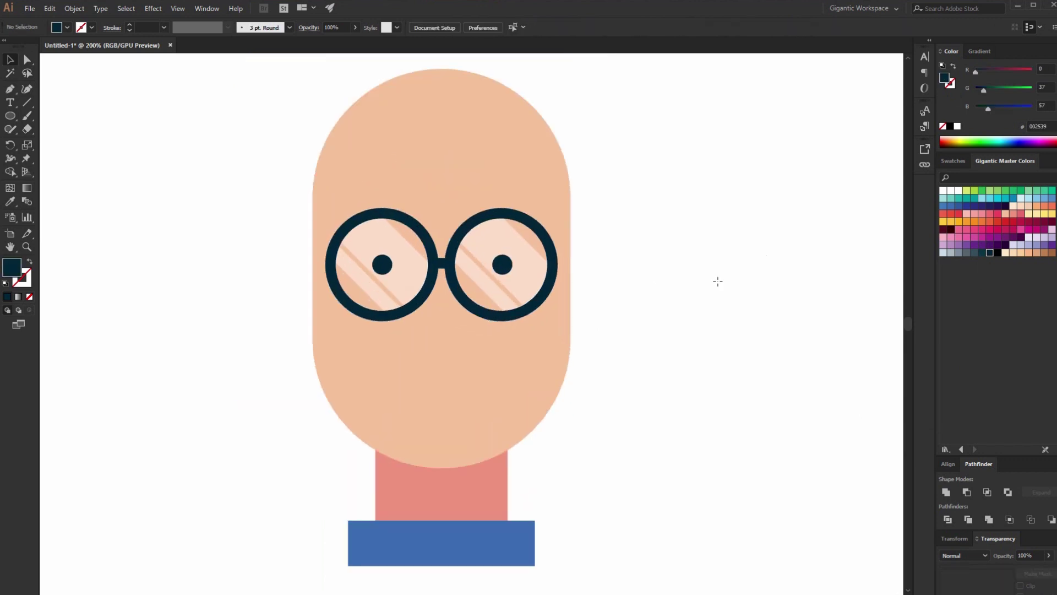
Draw a salmon nose with fully rounded corners under the glasses bridge.
key("m")
mouse_move(422, 264)
left_mouse_down()
mouse_move(455, 347)
mouse_move(476, 338)
left_mouse_up()
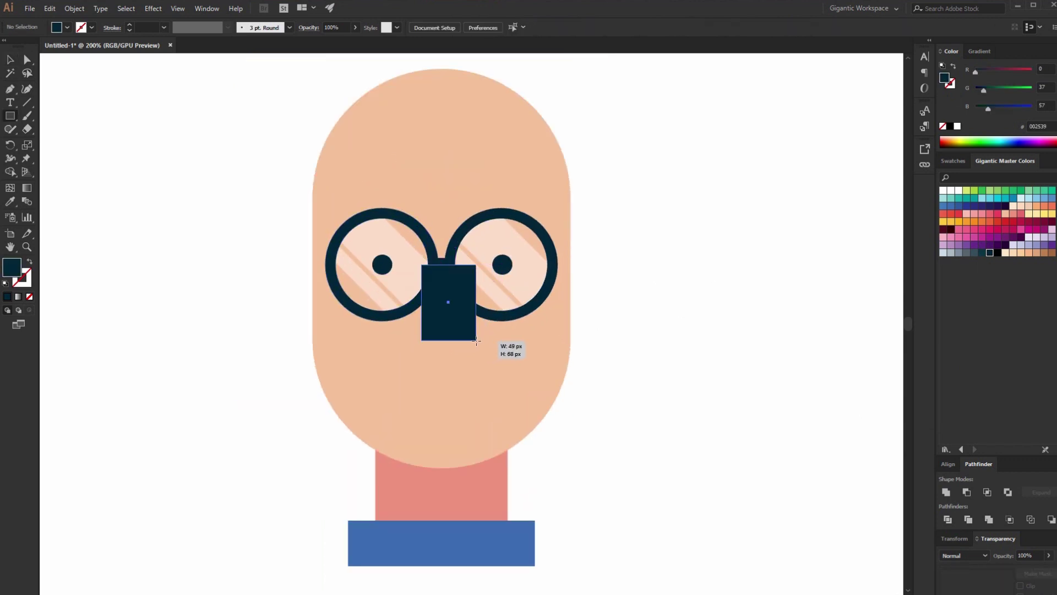
left_click(1015, 217)
key("a")
left_click_drag(430, 273, 485, 304)
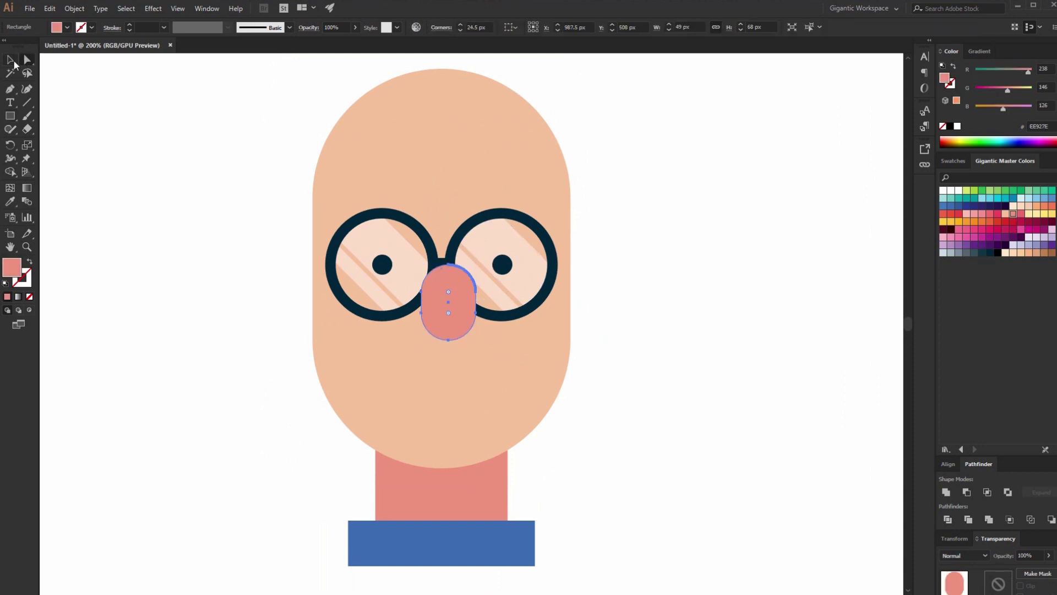
left_click(11, 60)
key("ctrl+shift+a")
left_click_drag(450, 305, 453, 305)
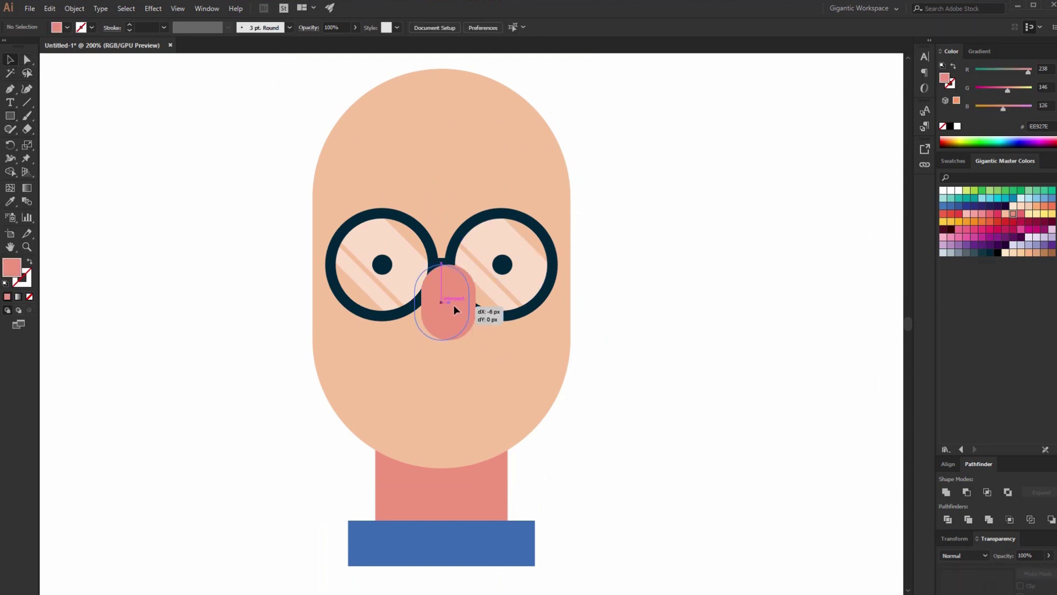
Bring the glasses group in front of the nose.
left_click(491, 264)
right_click(492, 261)
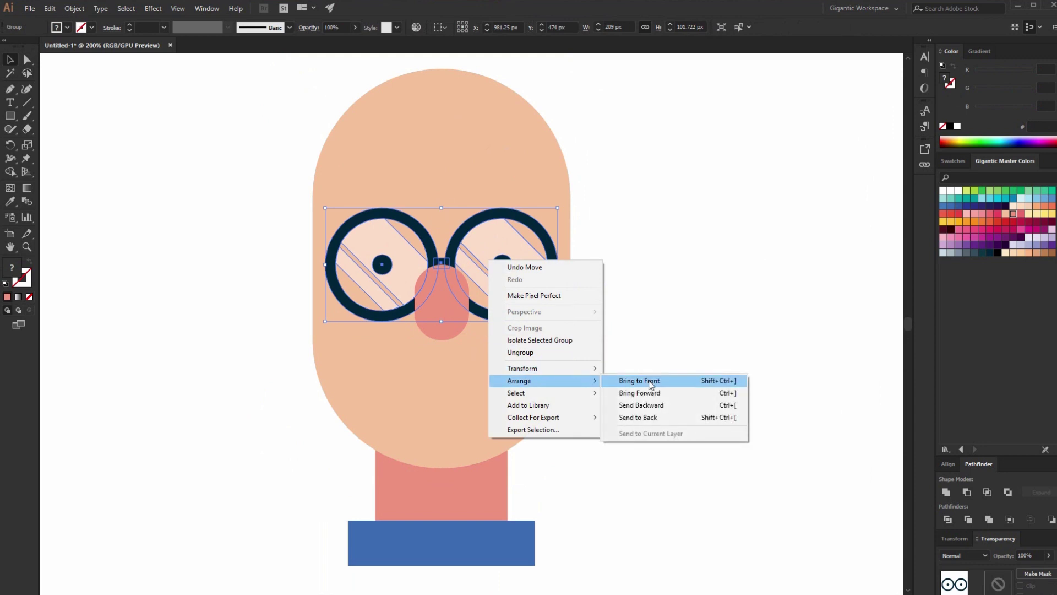
left_click(637, 378)
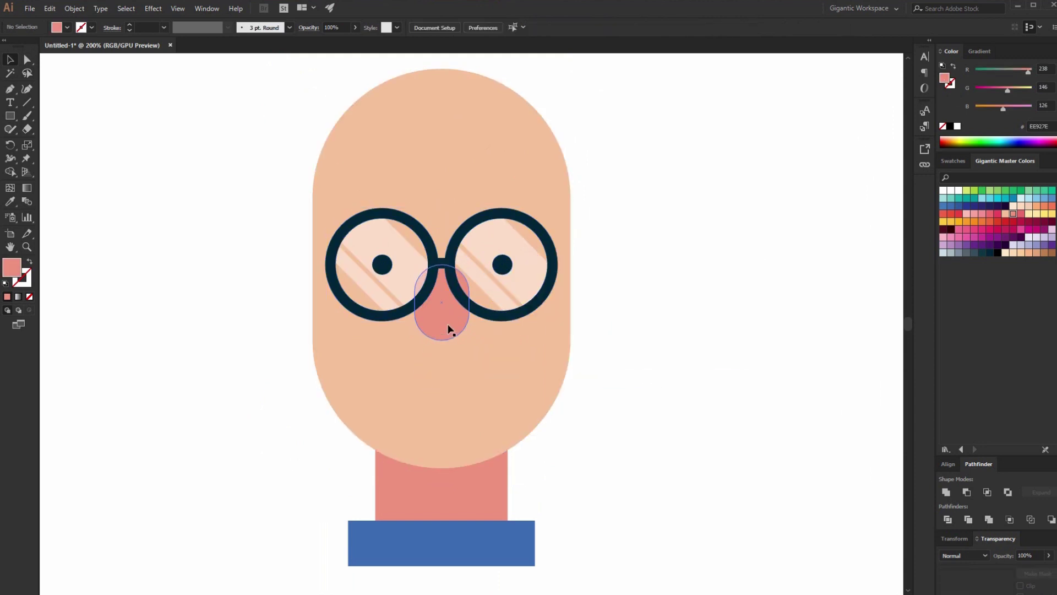
left_click(730, 335)
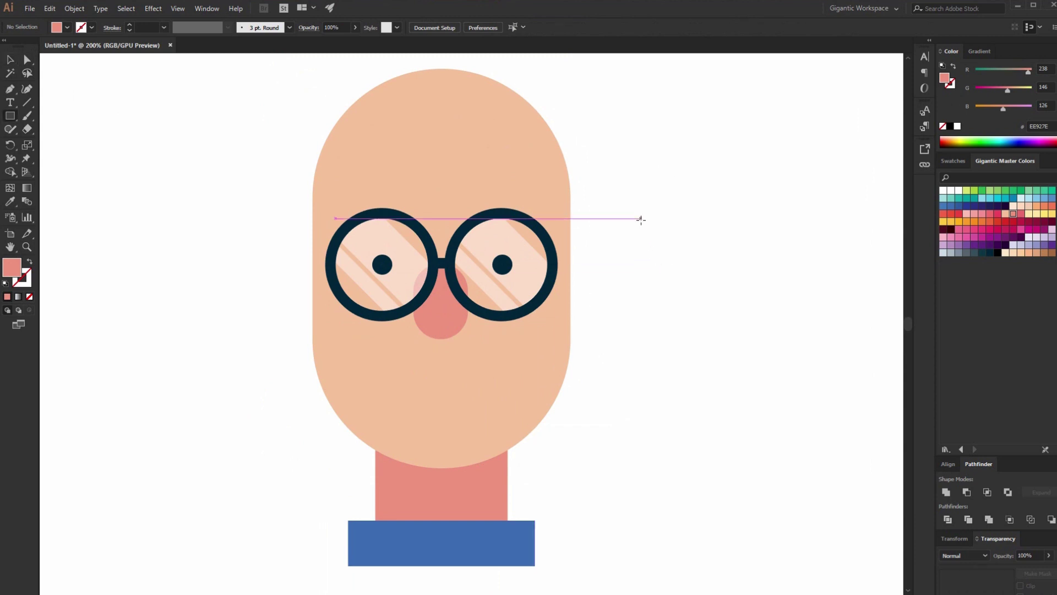
Draw a tall red pill shape with fully rounded corners beside the face.
left_click_drag(641, 218, 697, 377)
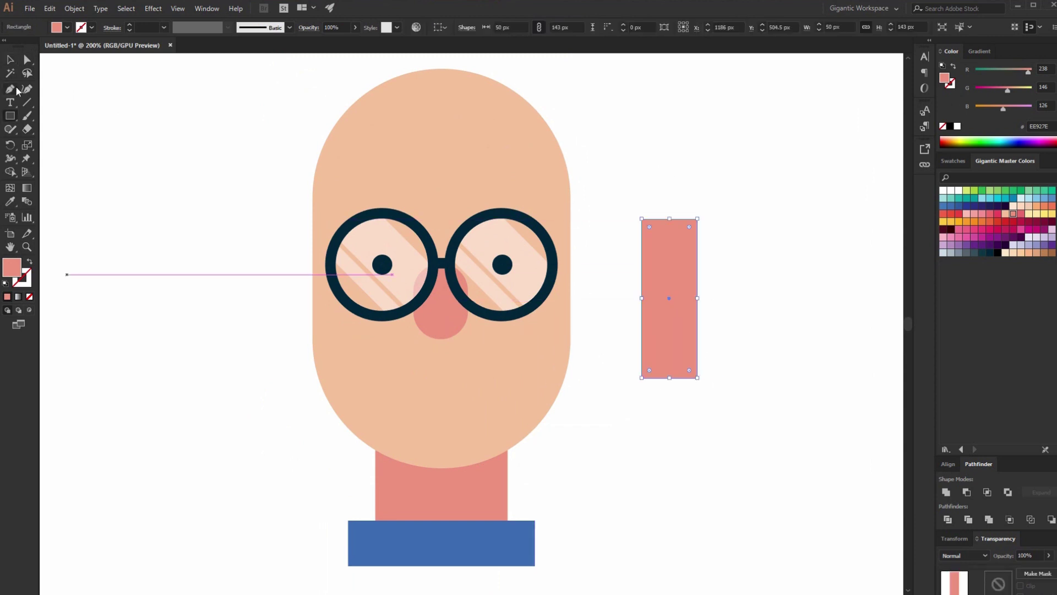
left_click(28, 60)
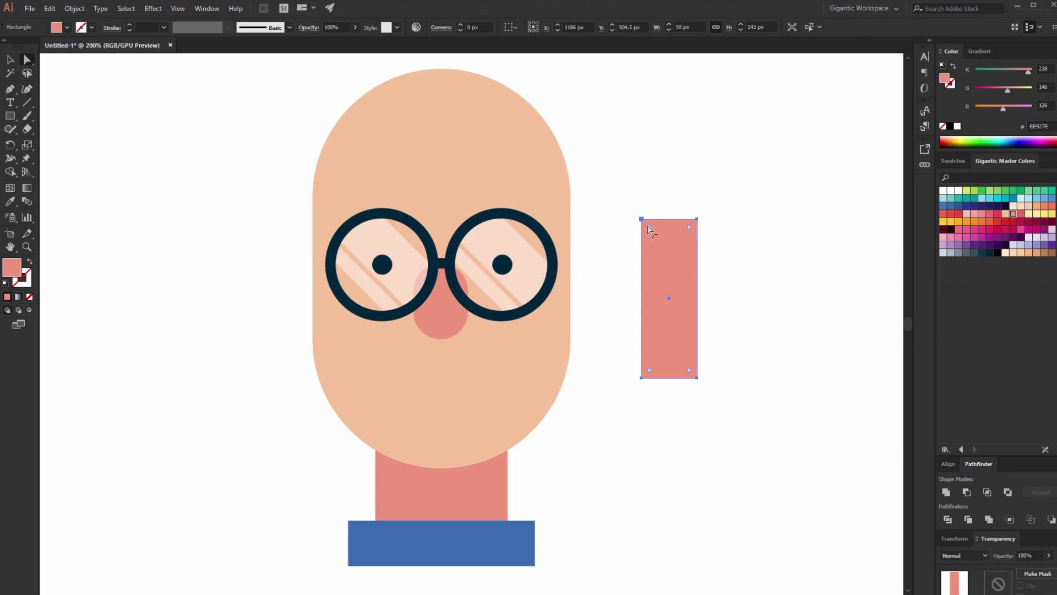
left_click_drag(649, 229, 718, 314)
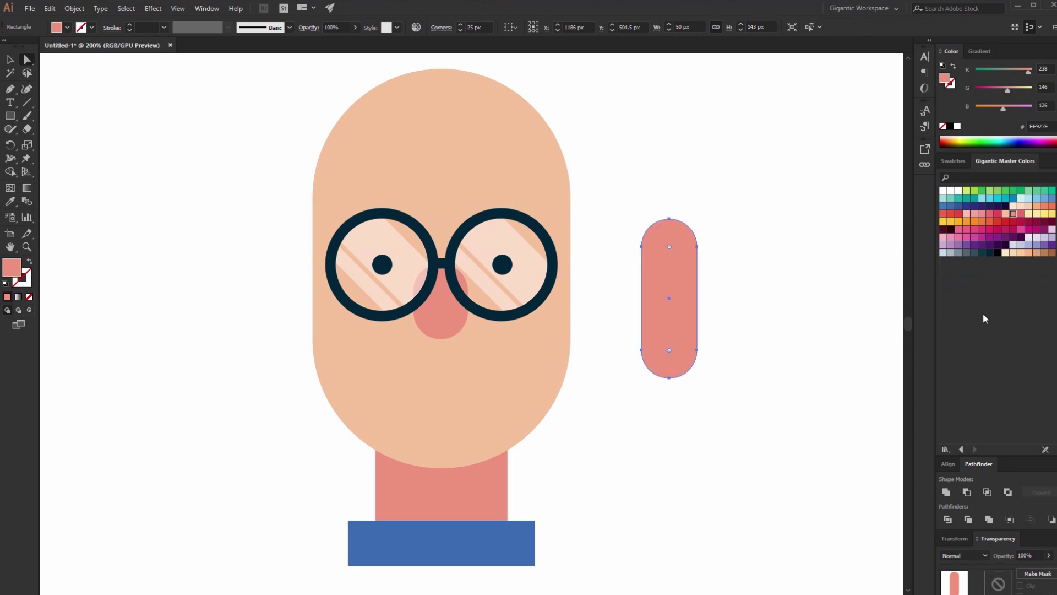
left_click(959, 214)
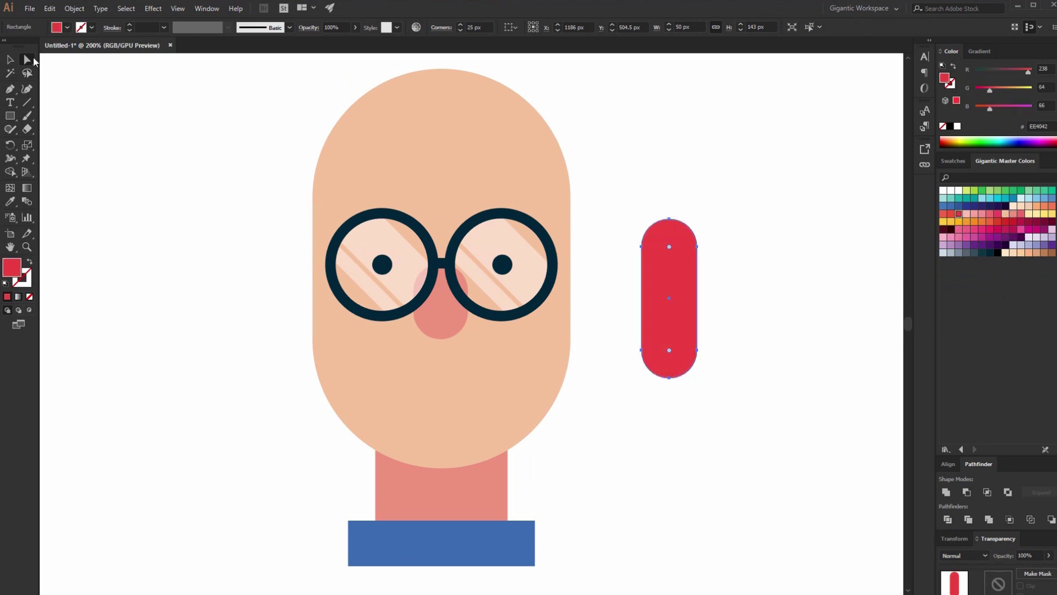
left_click(11, 60)
left_click(636, 429)
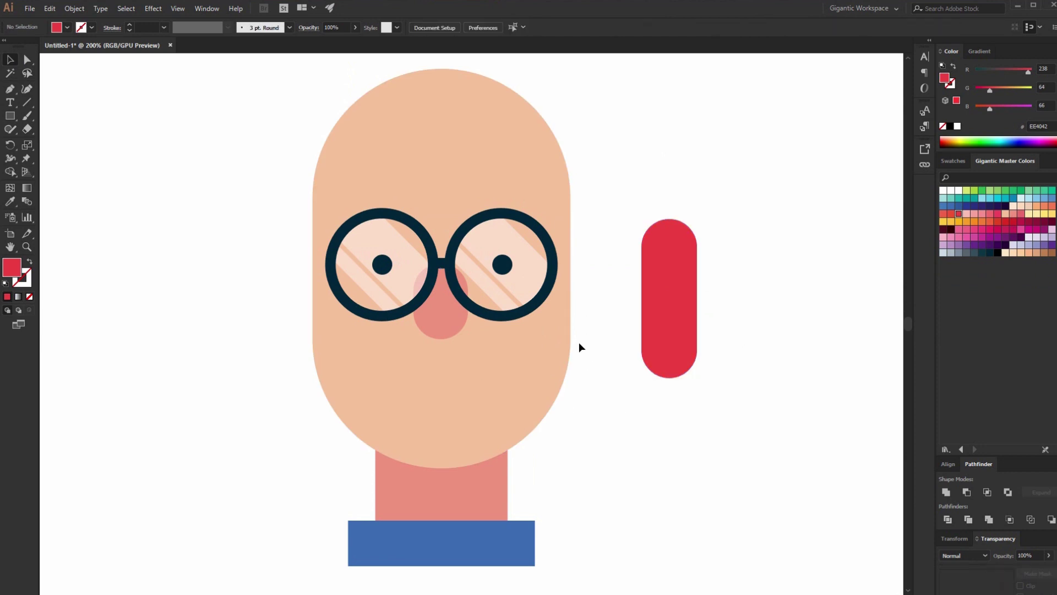
left_click(653, 336)
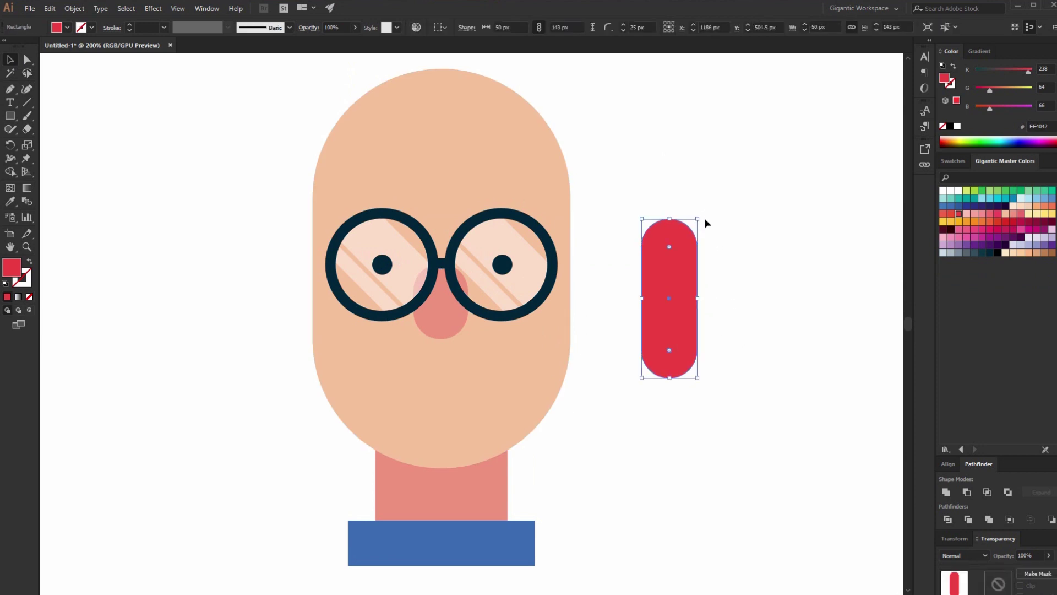
Form a red V-shaped mustache from the pill and a rotated copy, placed under the nose.
left_click_drag(704, 218, 823, 292)
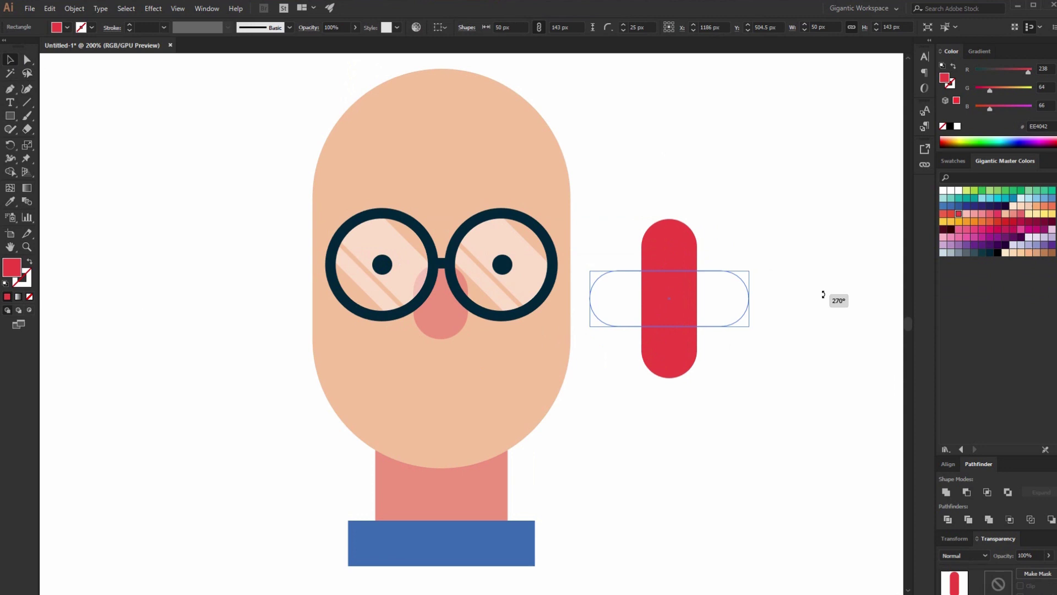
left_click_drag(724, 297, 669, 275)
left_click(506, 27)
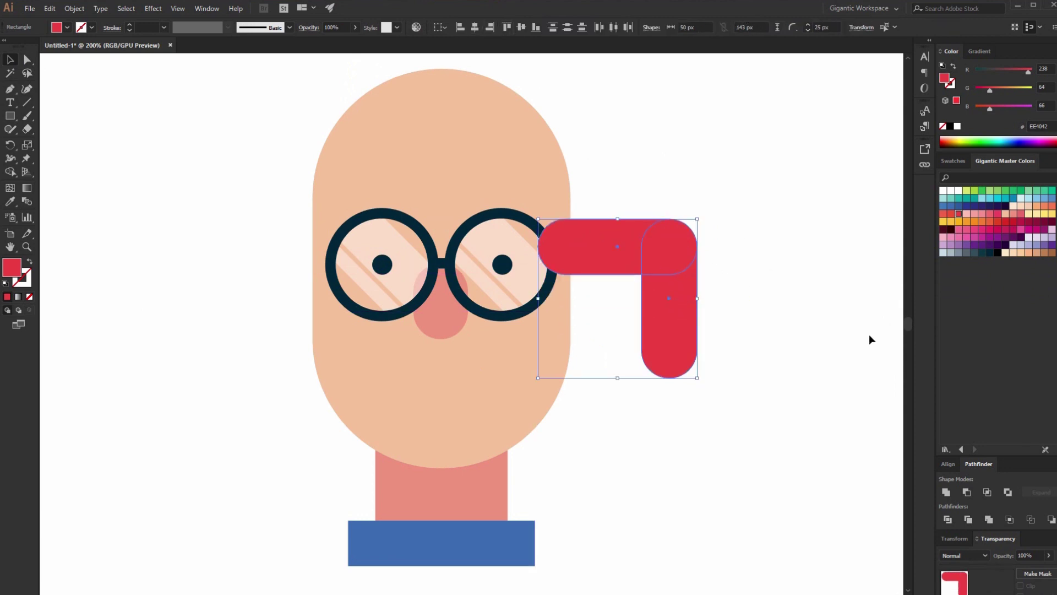
left_click_drag(728, 358, 737, 263)
mouse_move(683, 288)
left_mouse_down()
mouse_move(510, 396)
mouse_move(517, 377)
left_mouse_up()
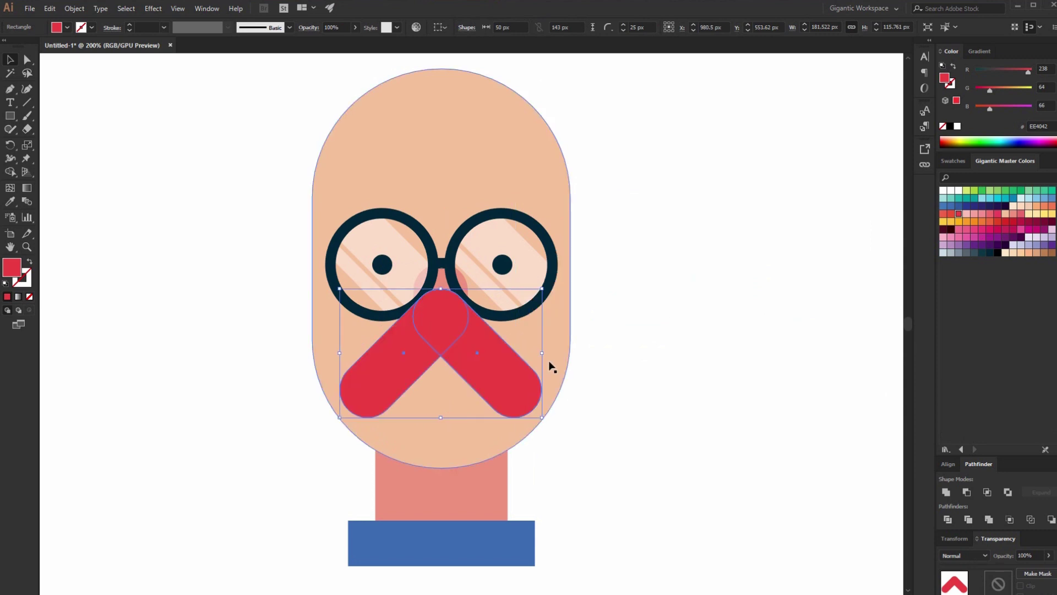
Bring the glasses to the front, layered over the nose.
left_click(485, 272)
right_click(479, 260)
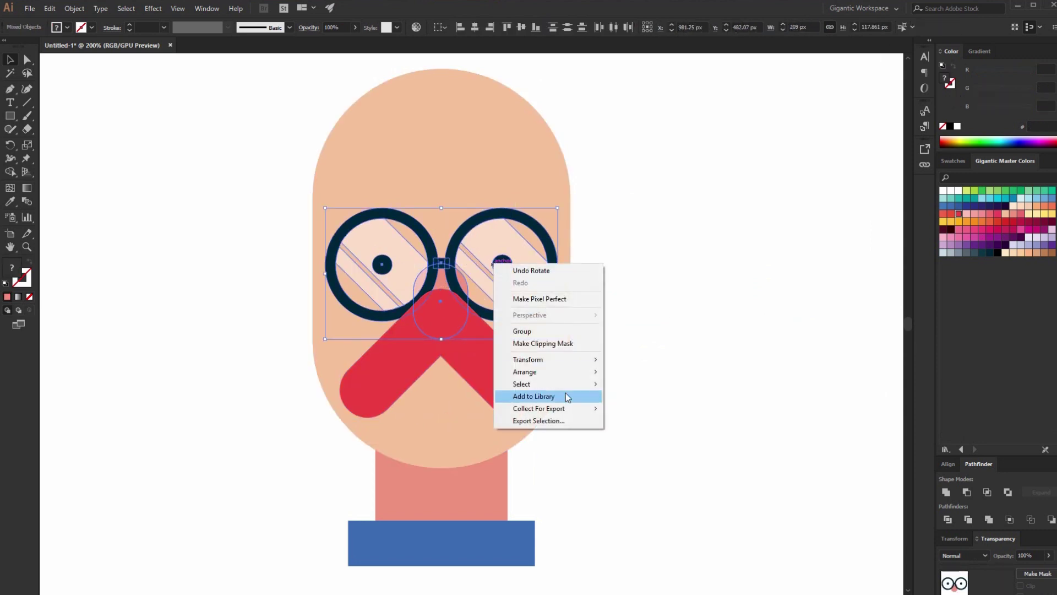
left_click(644, 370)
left_click_drag(669, 155, 303, 496)
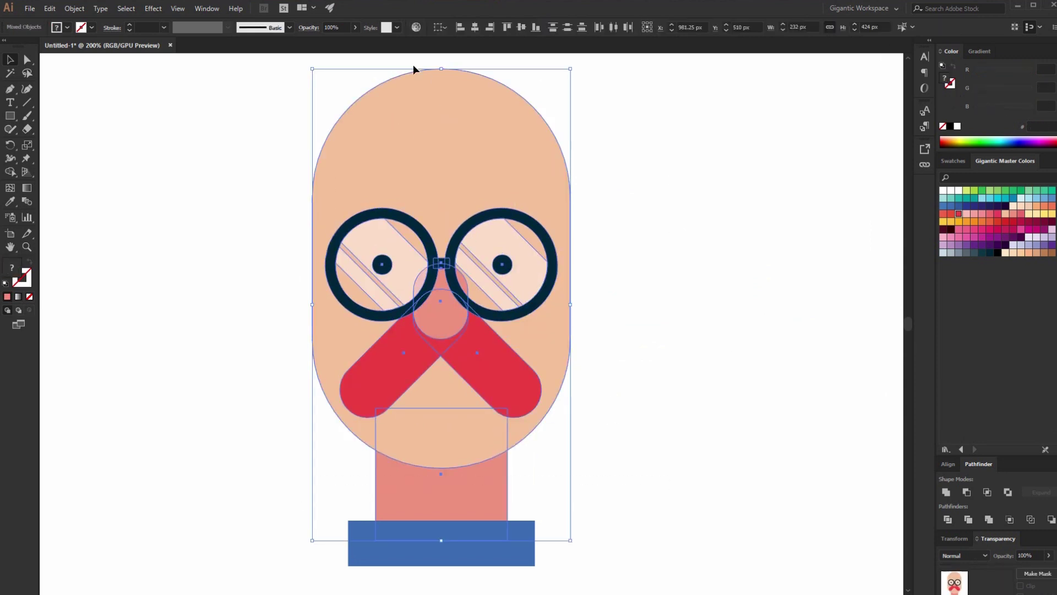
left_click(690, 217)
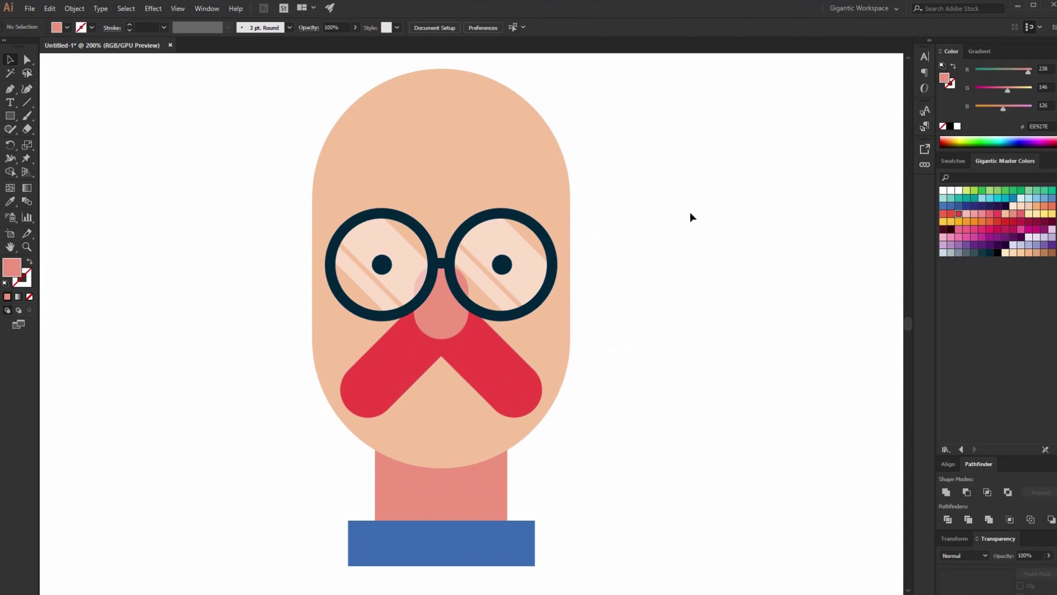
key("l")
Draw a dark maroon circle over the mustache and layer the mustache in front.
left_click_drag(409, 347, 473, 411)
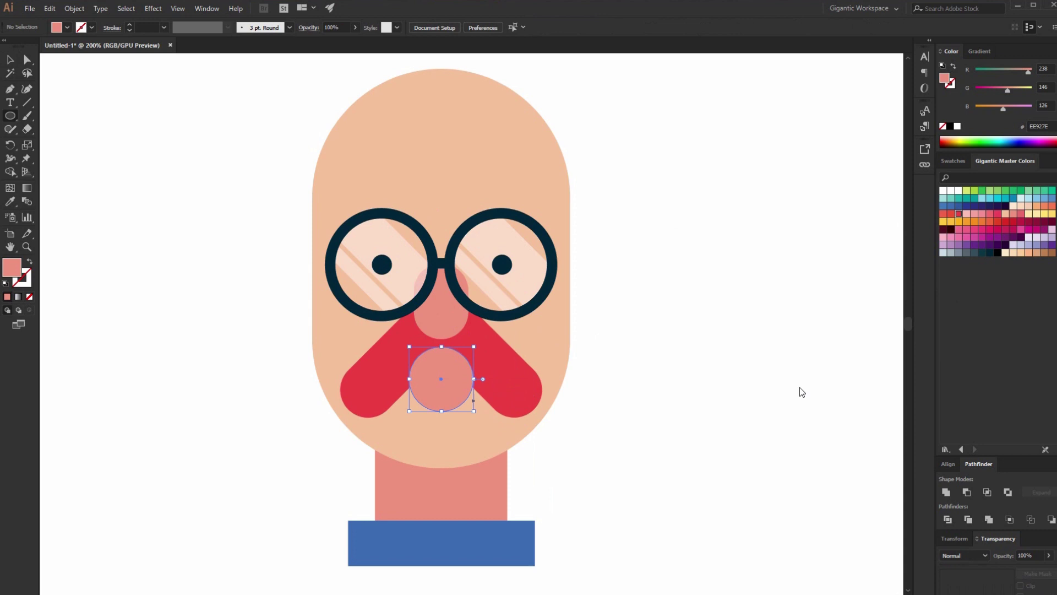
left_click(1036, 222)
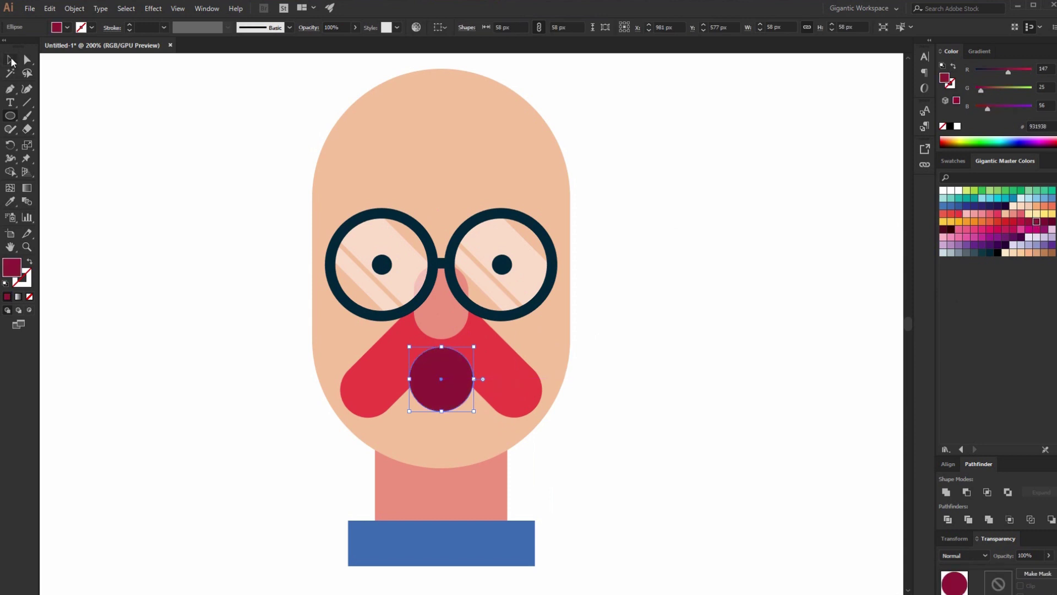
scroll(501, 401, "up", 2)
scroll(550, 384, "up", 2)
left_click(551, 385)
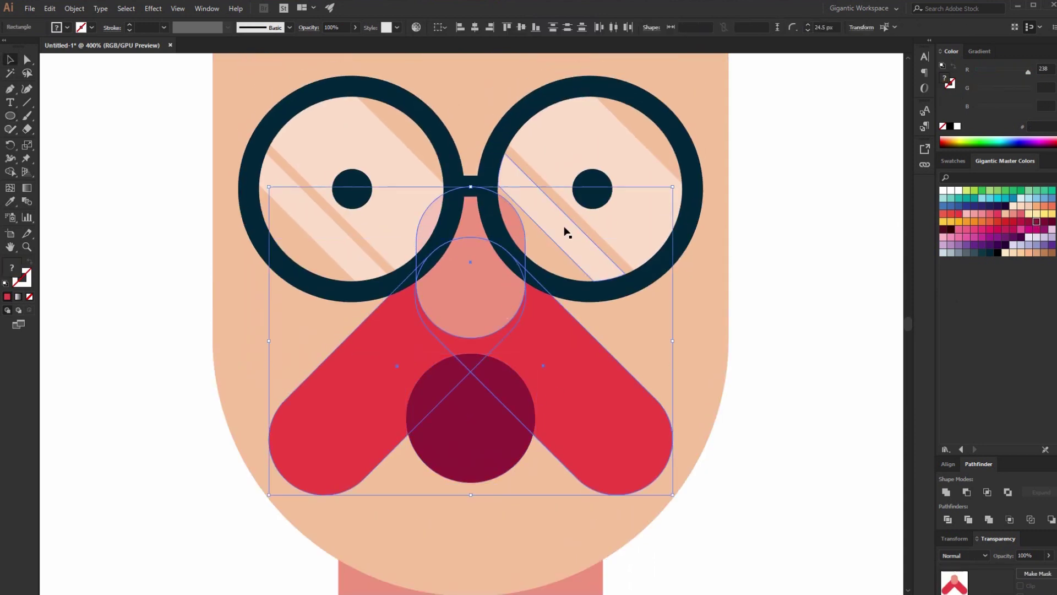
right_click(557, 246)
left_click(703, 374)
key("ctrl+shift+a")
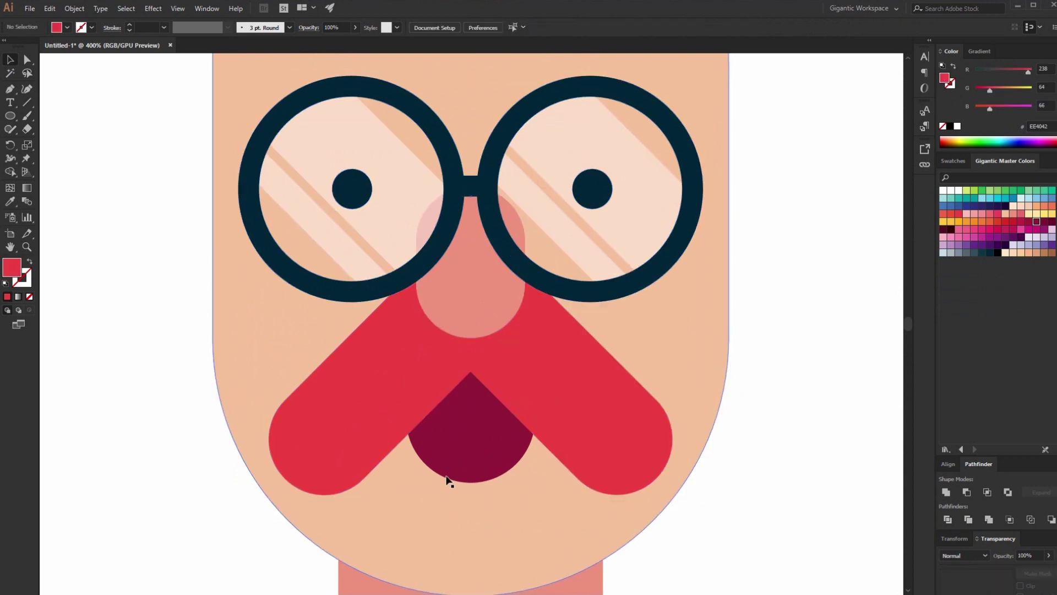
Offset a pink copy of the maroon circle and divide the overlapping pair.
left_click(447, 480)
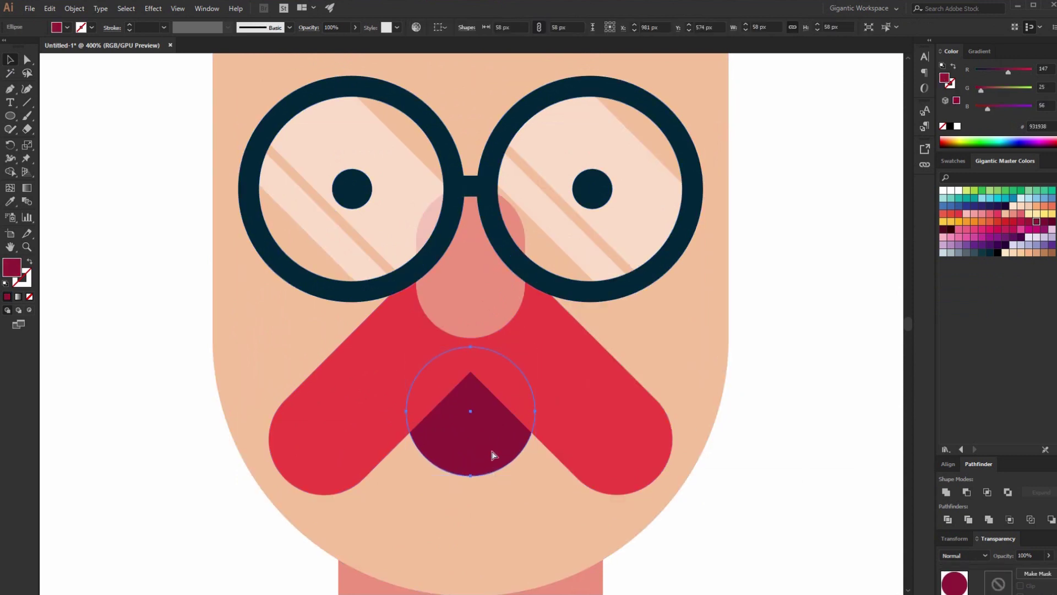
left_click_drag(493, 455, 522, 490)
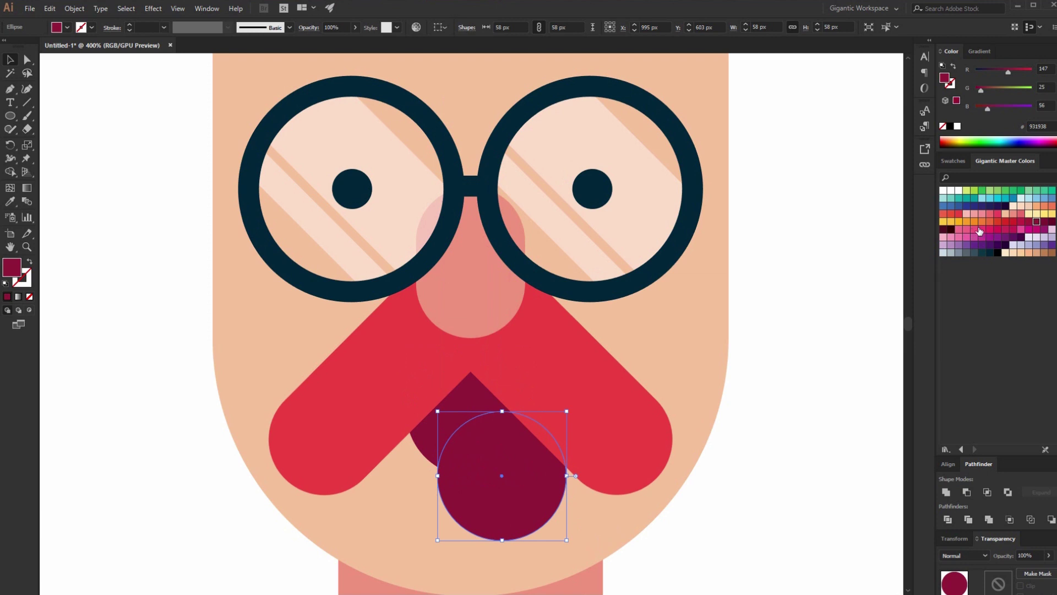
left_click(992, 232)
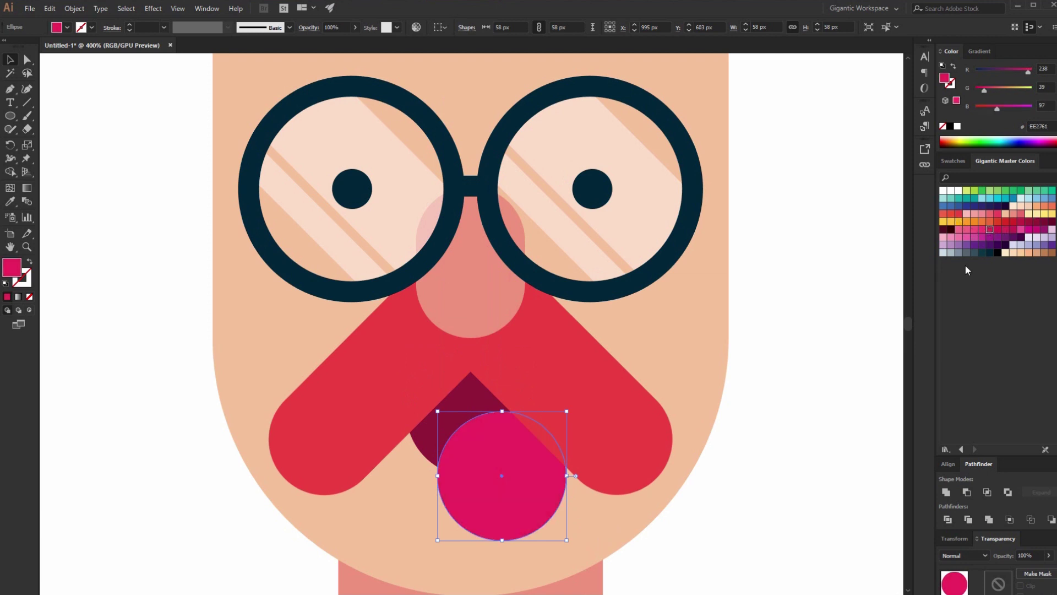
left_click(417, 460, "shift")
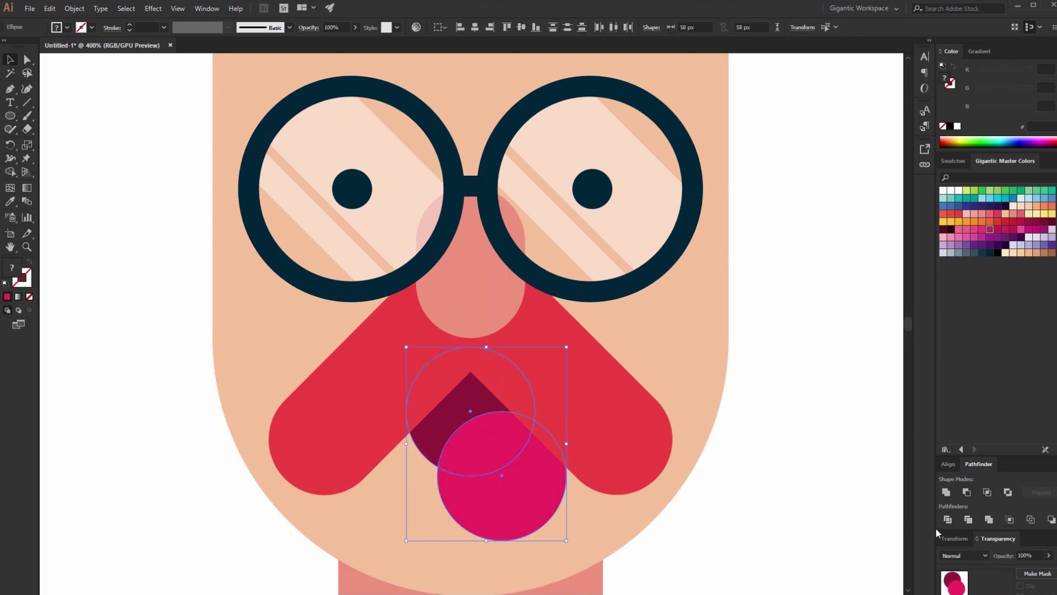
left_click(949, 522)
Ungroup the divided pieces and delete the lower pink piece, leaving the tongue.
right_click(524, 462)
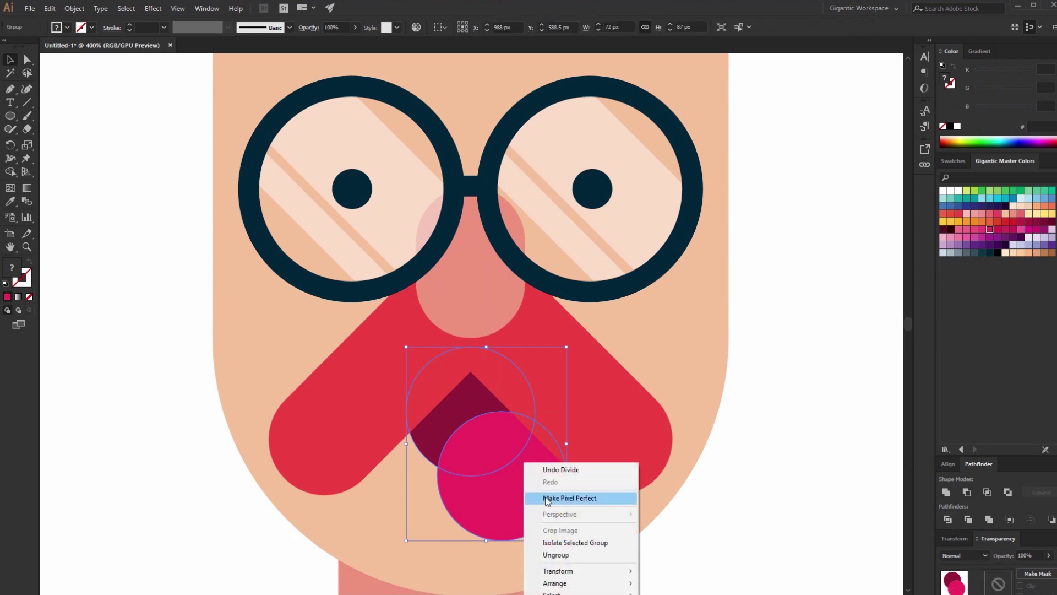
left_click(556, 556)
left_click(724, 559)
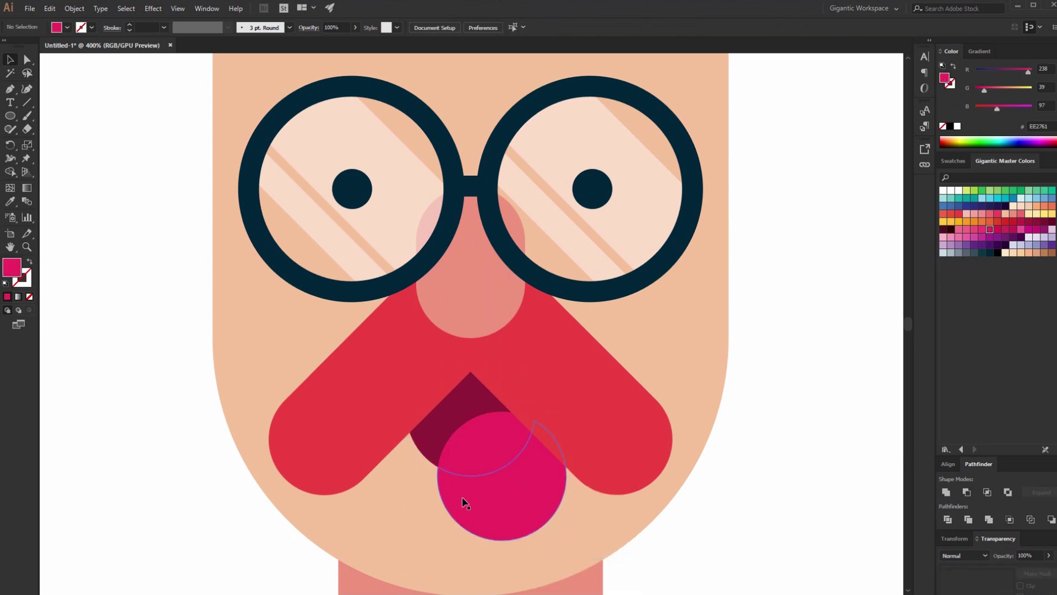
left_click(469, 497)
key("Delete")
left_click(474, 466)
left_click(471, 404, "shift")
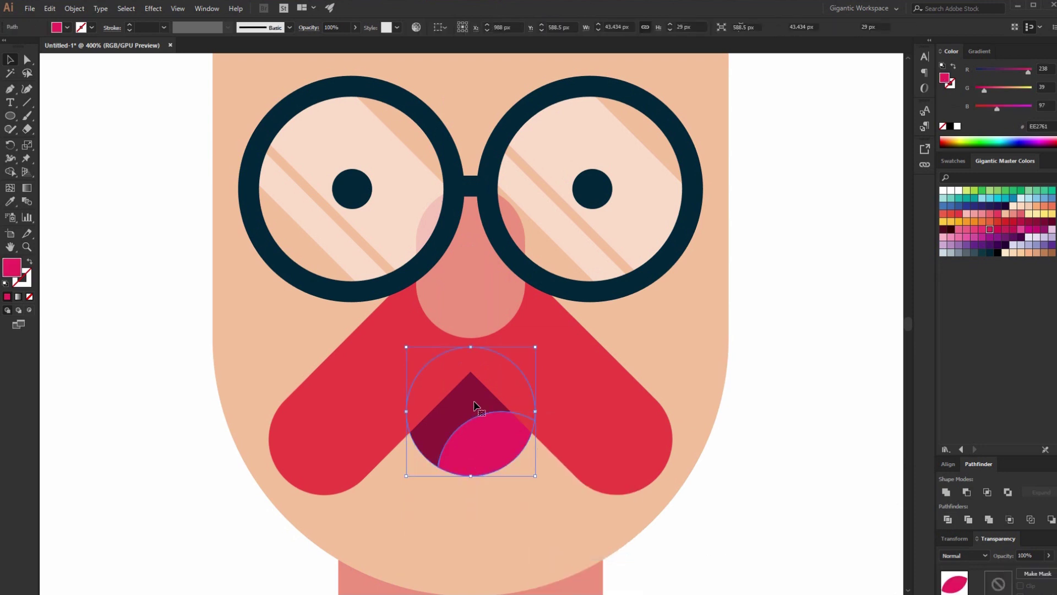
left_click(820, 465)
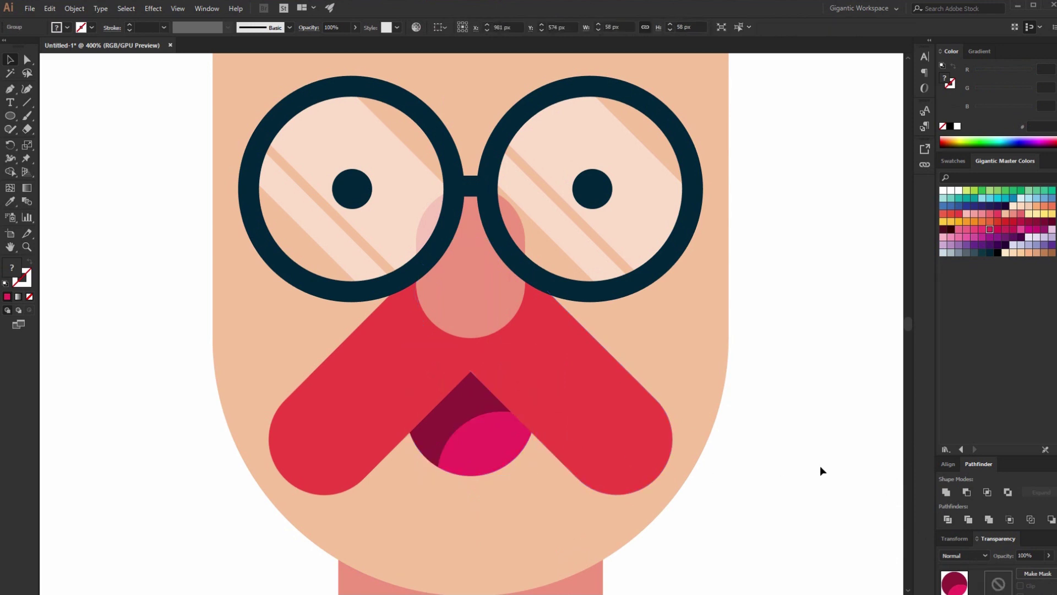
key("ctrl+minus")
key("ctrl+minus")
key("ctrl+minus")
Draw a small salmon circle on the chin beneath the mouth.
key("ctrl+plus")
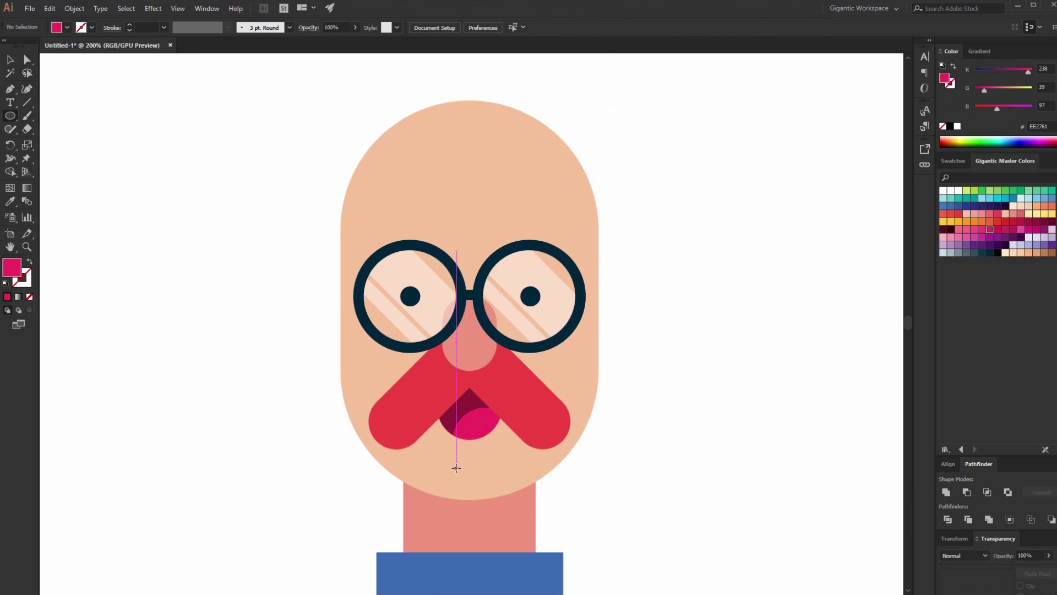
left_click_drag(466, 464, 479, 477)
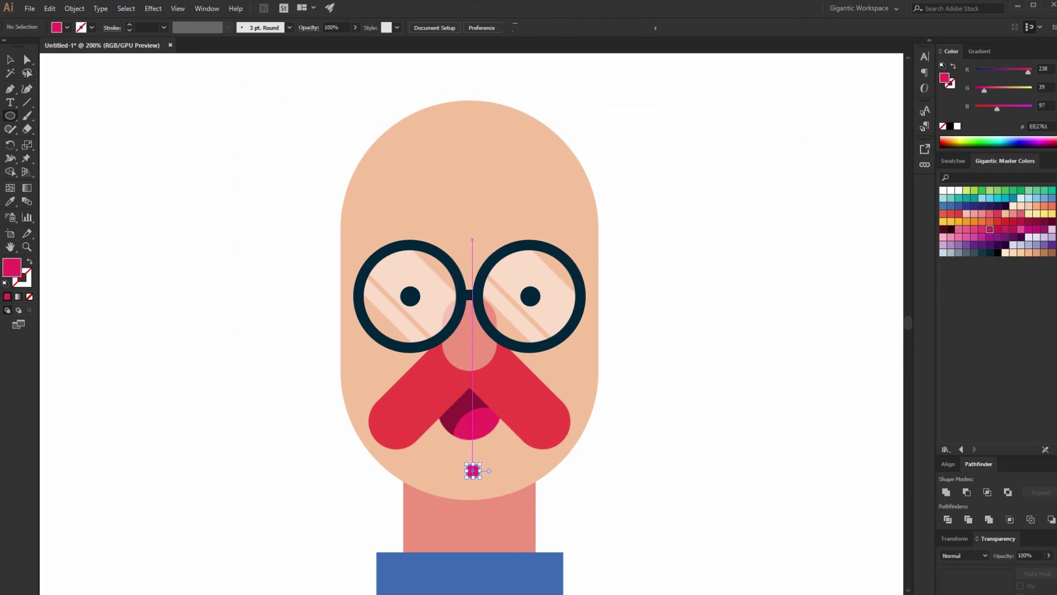
left_click(1013, 214)
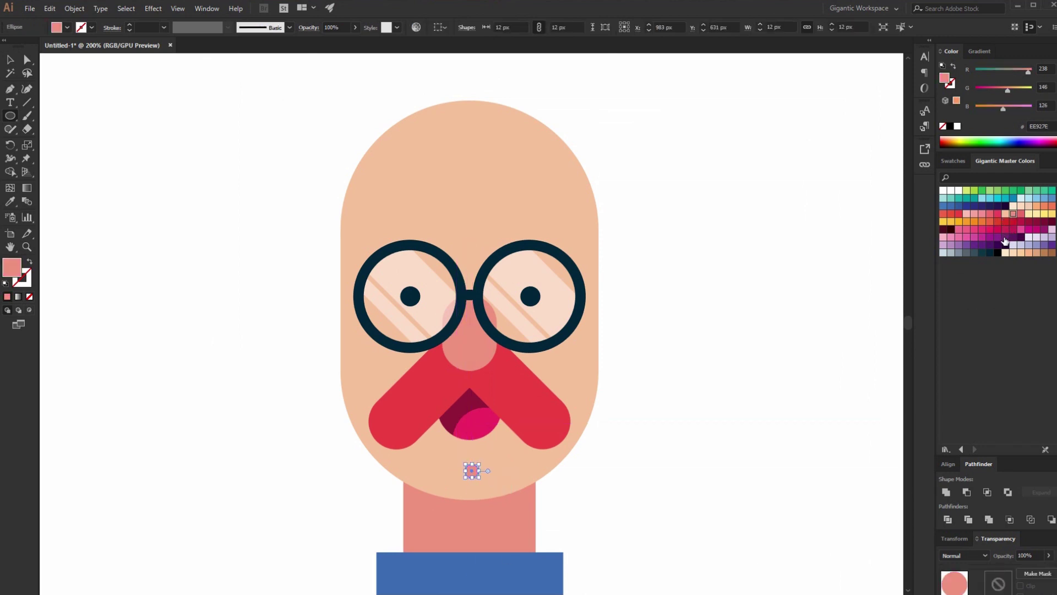
left_click(9, 60)
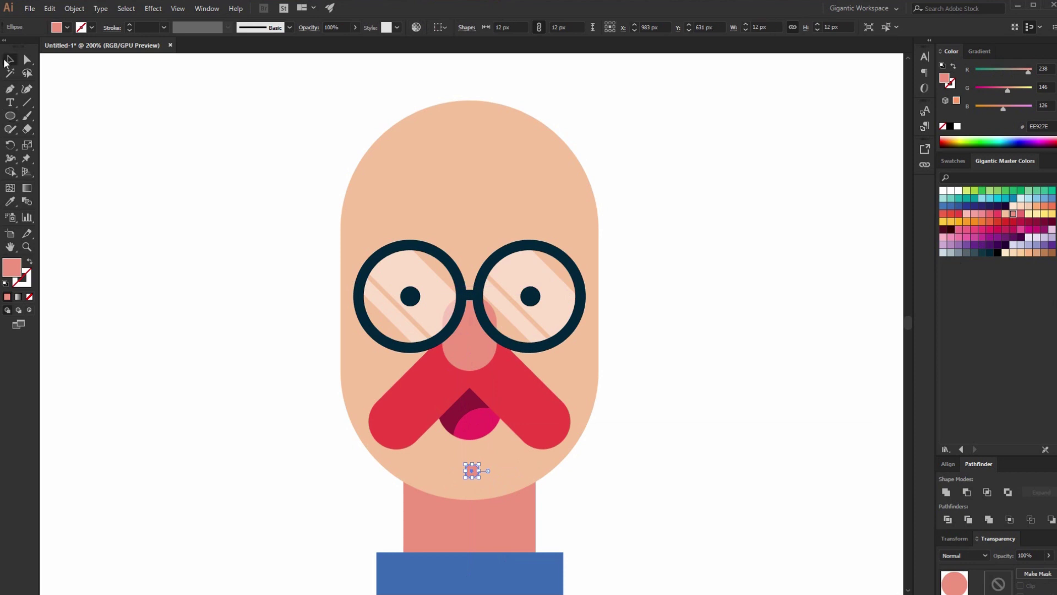
left_click(503, 151)
left_click(746, 219)
key("ctrl+equal")
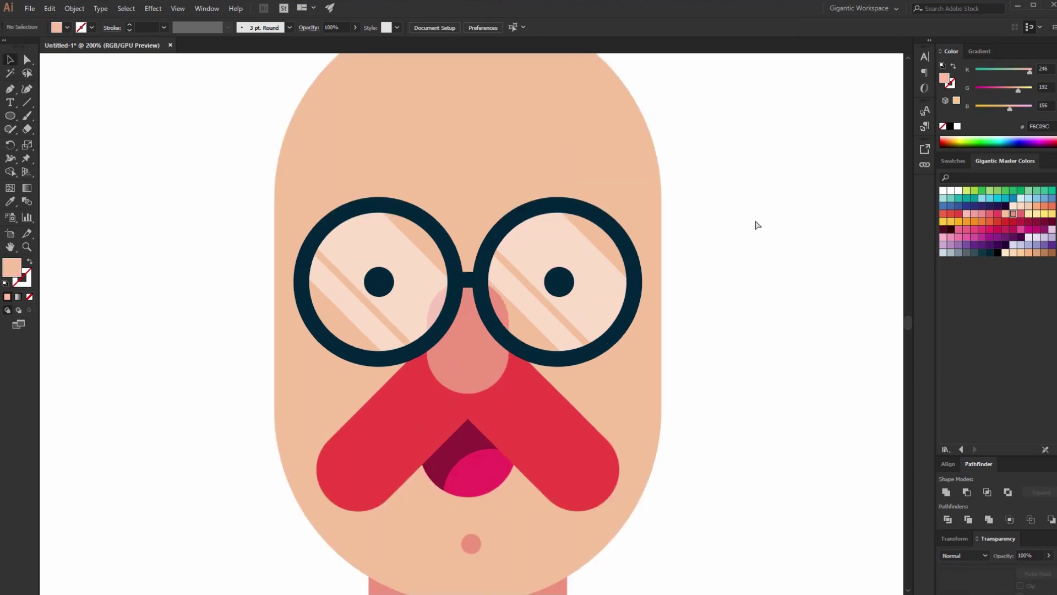
scroll(703, 278, "up", 2)
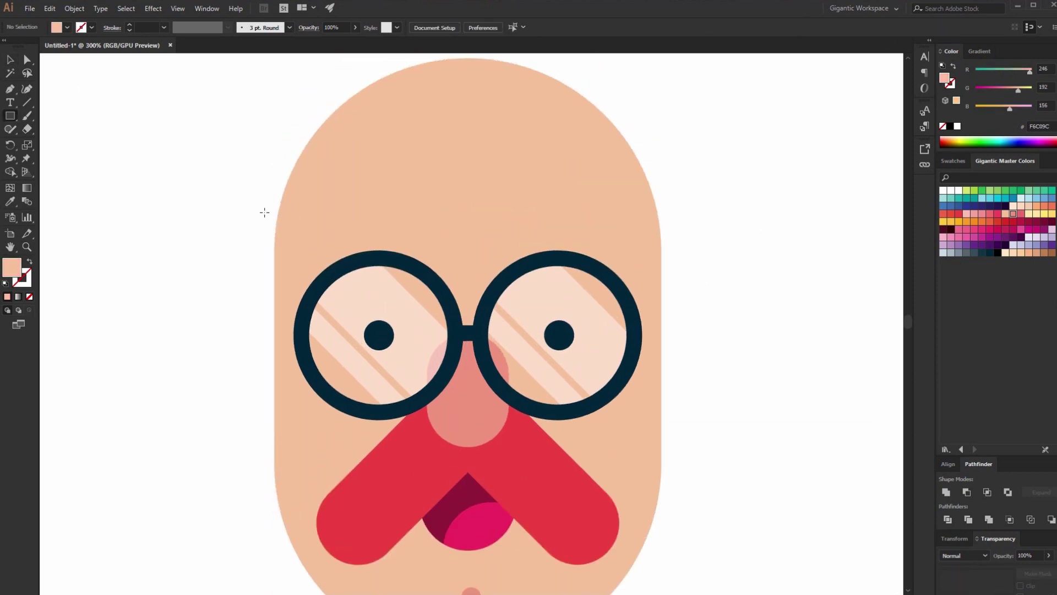
Draw a purple rectangle across the forehead and stretch it wider and taller.
left_click_drag(265, 212, 673, 303)
left_click(1015, 242)
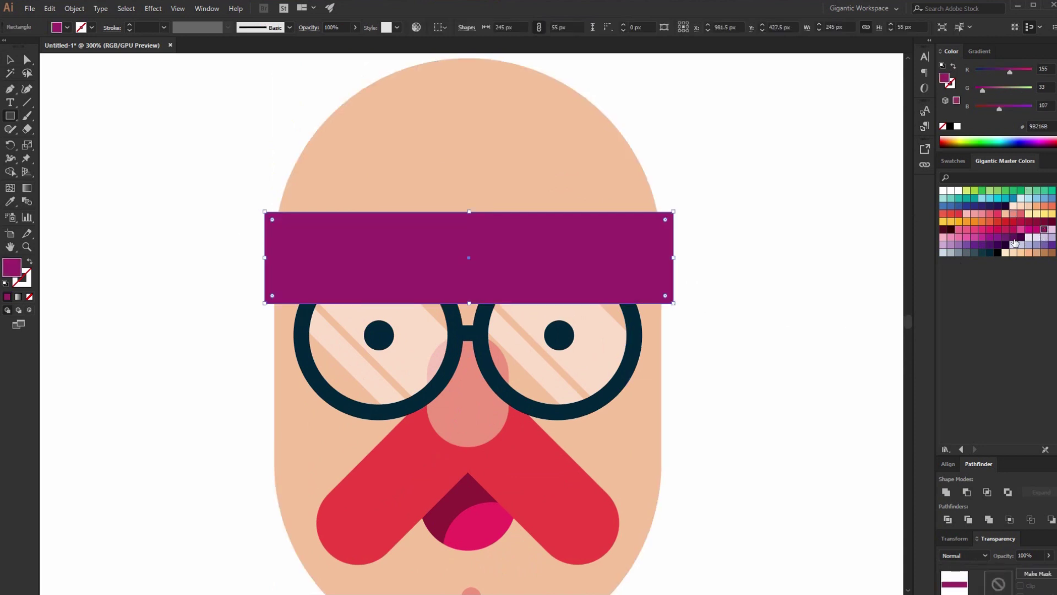
left_click(11, 60)
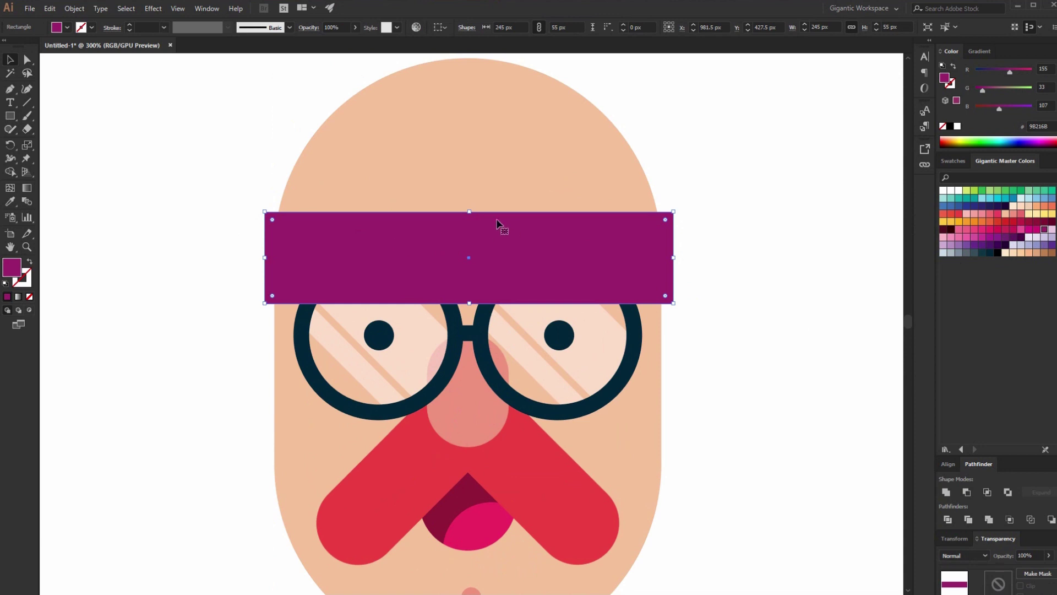
left_click_drag(469, 212, 471, 193)
left_click_drag(674, 257, 692, 248)
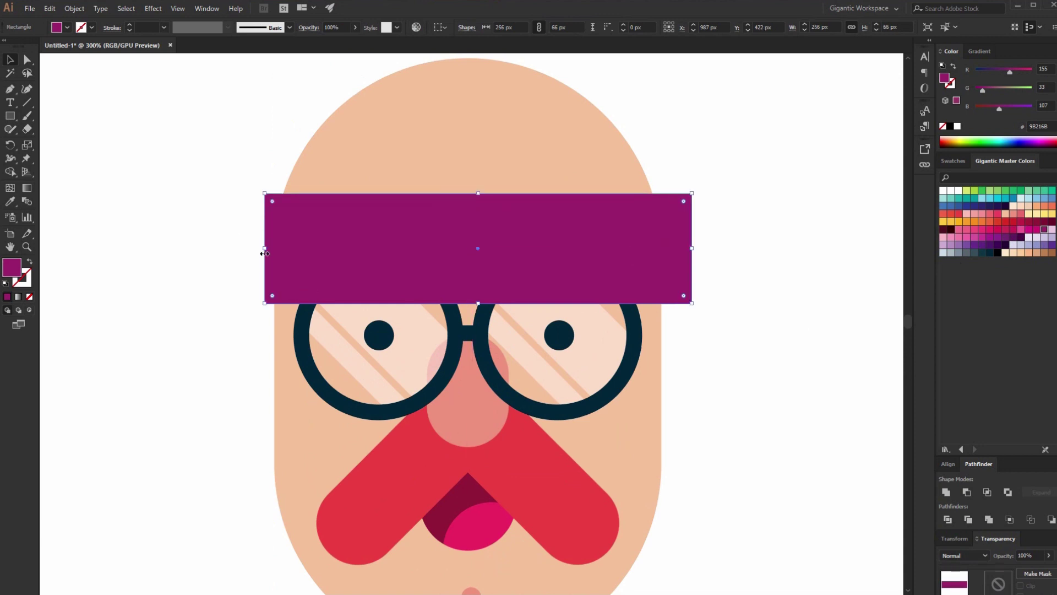
left_click_drag(265, 248, 246, 248)
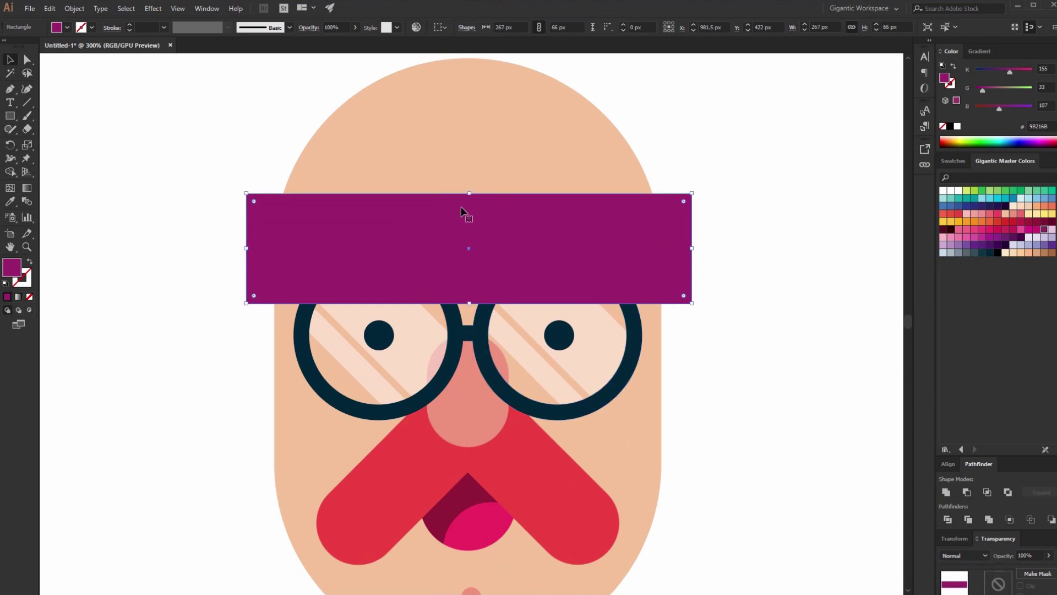
Add a thin magenta middle band and slightly round the headband corners.
left_click_drag(469, 194, 469, 225)
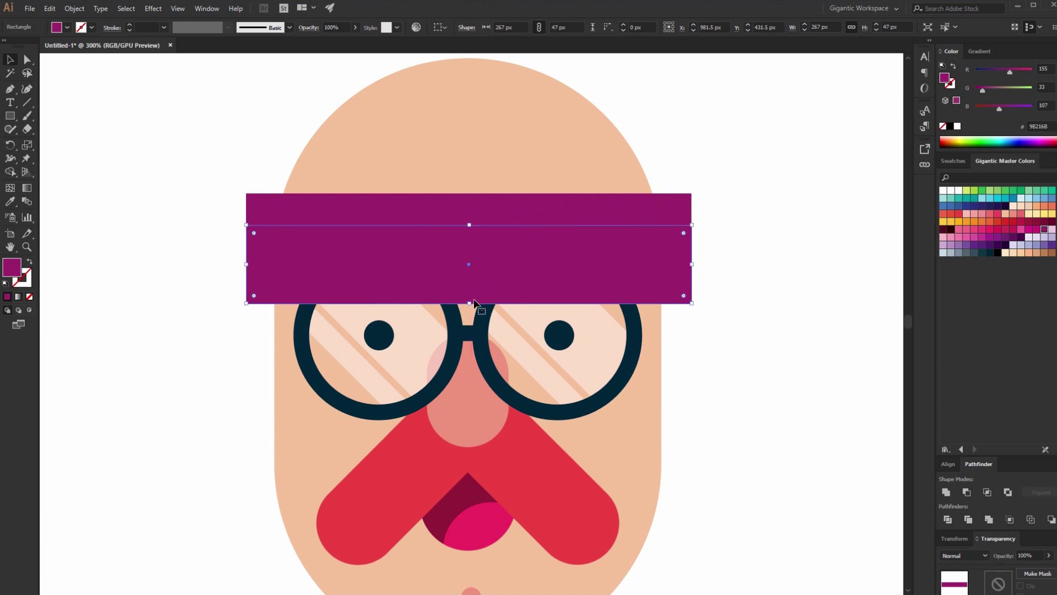
left_click_drag(471, 302, 472, 270)
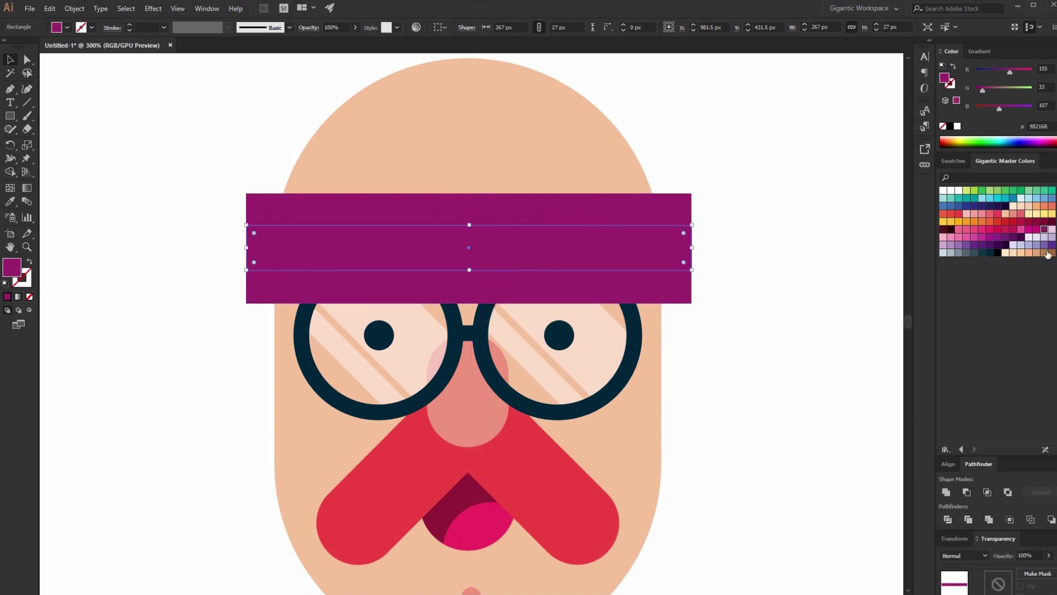
left_click(1029, 230)
left_click(833, 293)
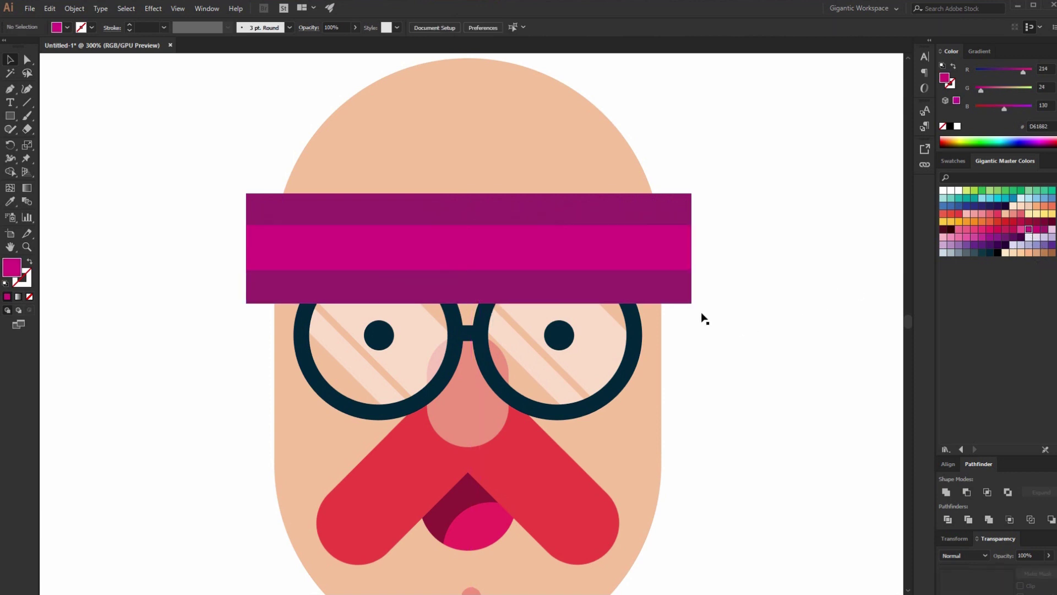
left_click(456, 252)
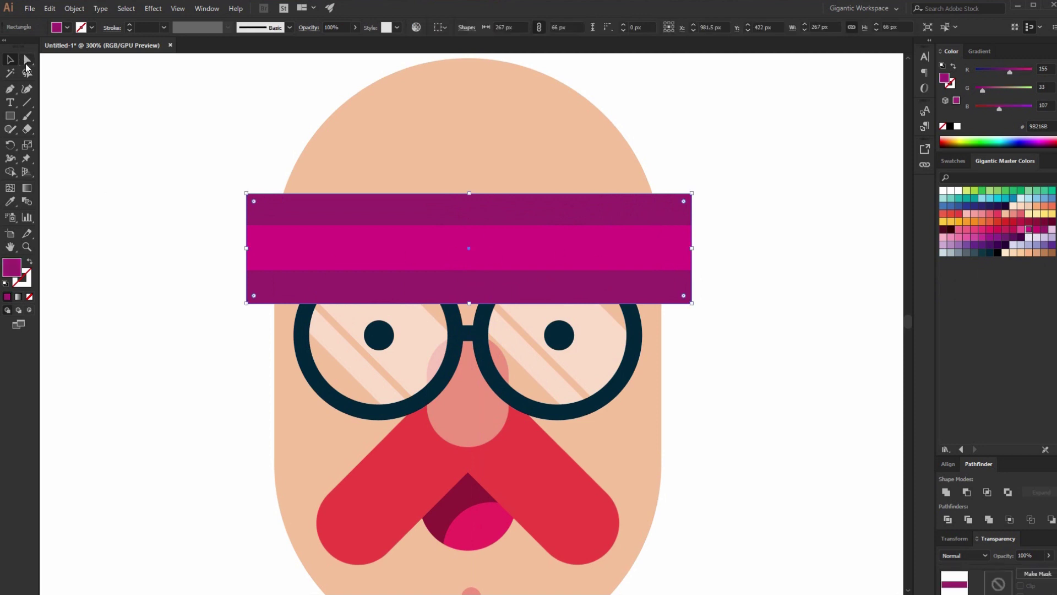
left_click(26, 62)
left_click_drag(255, 203, 263, 216)
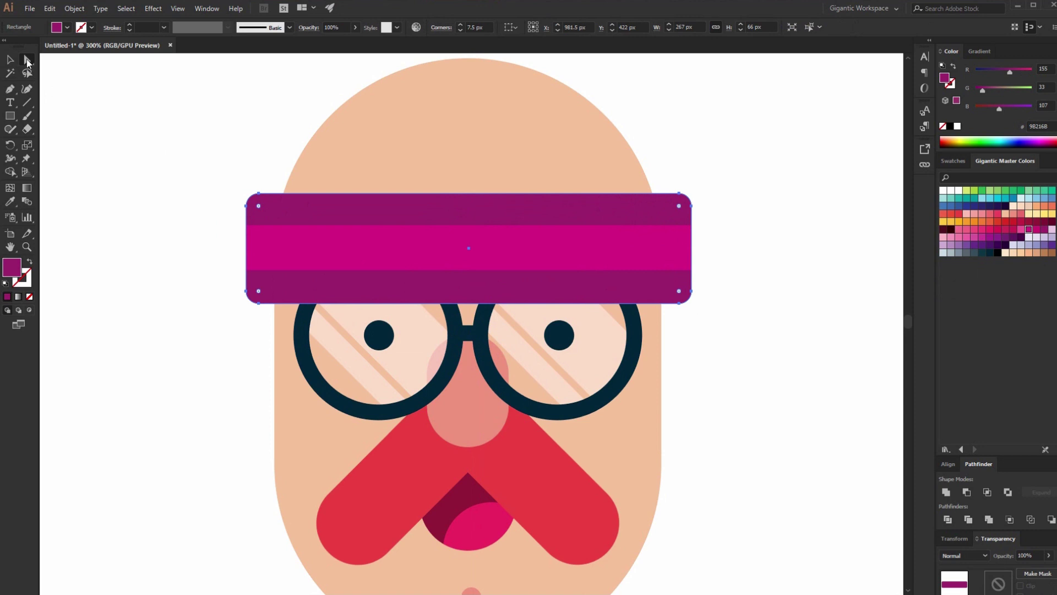
Bring the glasses in front of the headband.
left_click(11, 60)
left_click(83, 100)
right_click(496, 350)
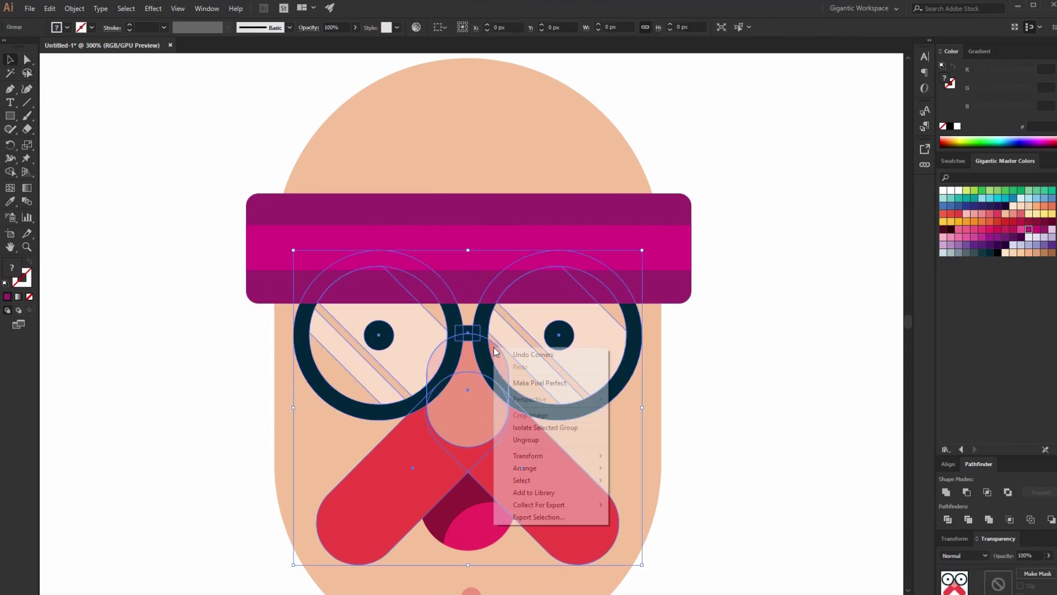
left_click(645, 467)
left_click(780, 427)
key("ctrl+minus")
key("ctrl+minus")
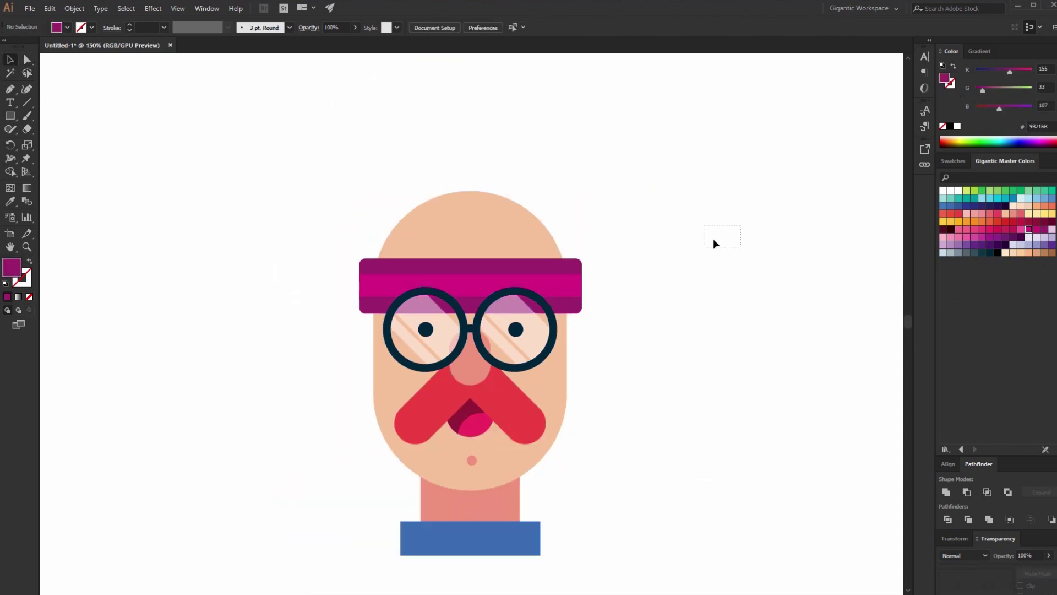
left_click_drag(715, 244, 364, 570)
left_click(727, 273)
scroll(739, 304, "down", 1)
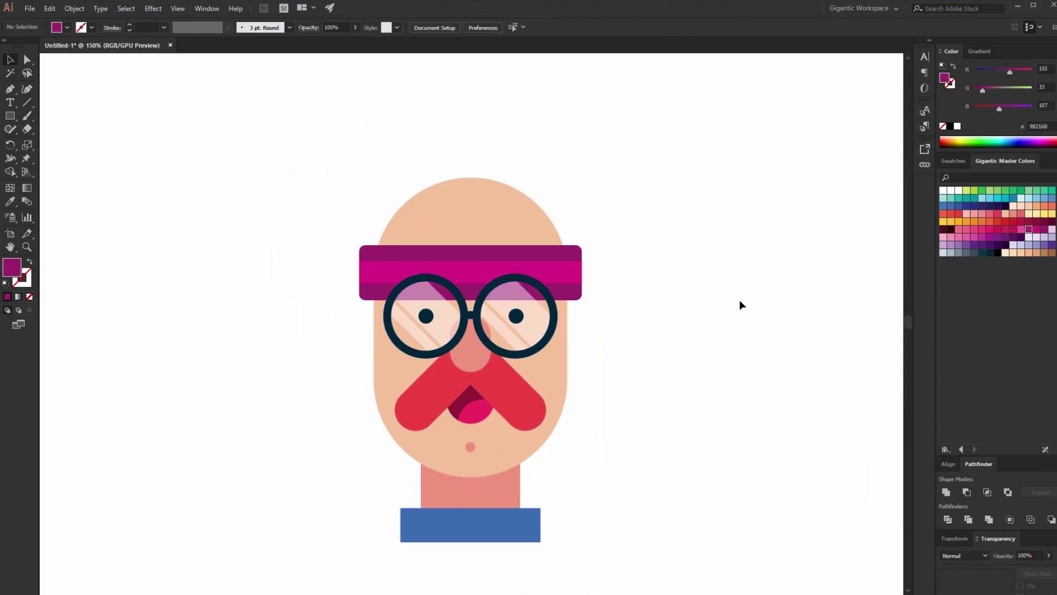
key("ctrl+plus")
key("ctrl+plus")
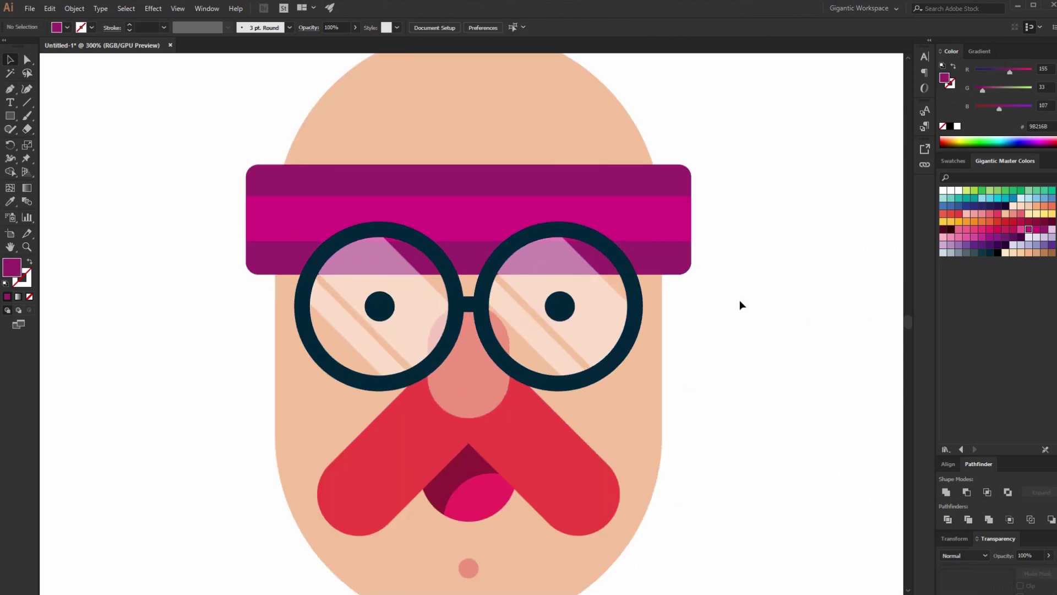
key("ctrl+plus")
scroll(715, 267, "down", 5)
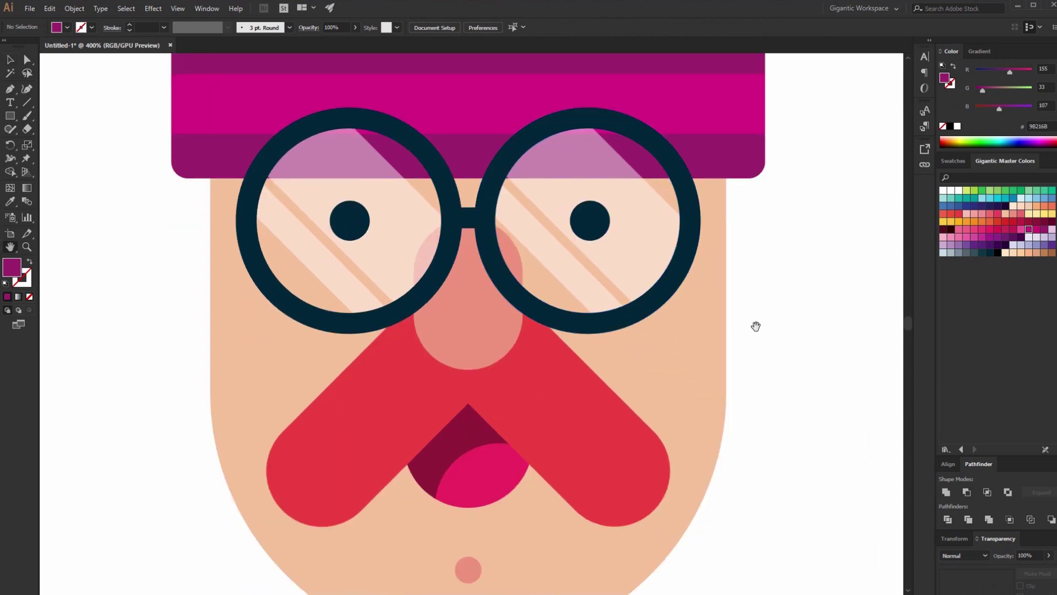
Draw a tall red strip beside the right lens with fully rounded bottom corners.
left_click_drag(755, 323, 596, 325)
key("m")
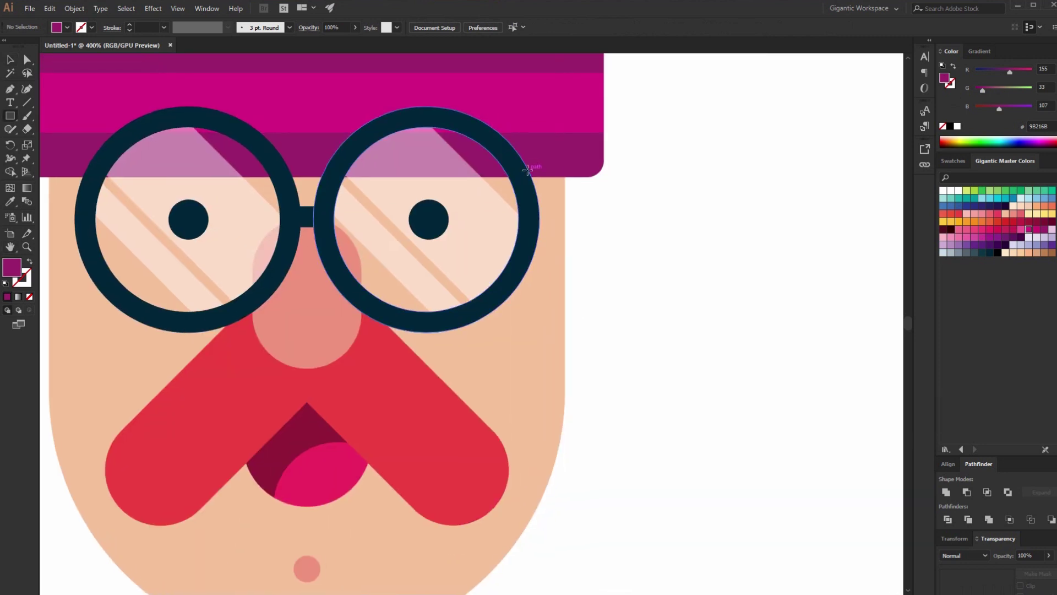
mouse_move(522, 162)
left_mouse_down()
mouse_move(600, 400)
mouse_move(592, 378)
left_mouse_up()
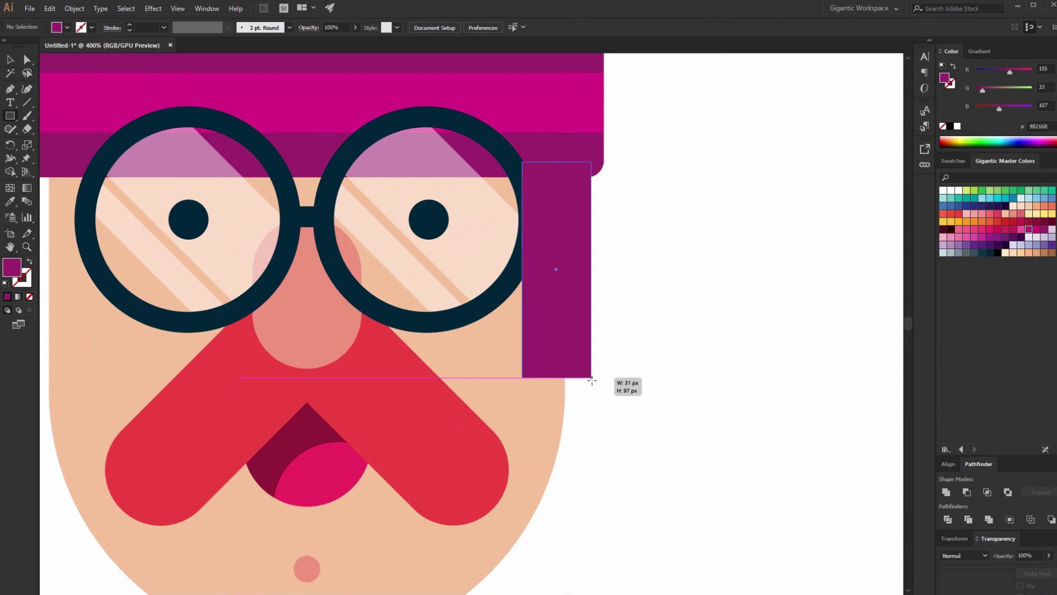
left_click(958, 214)
key("a")
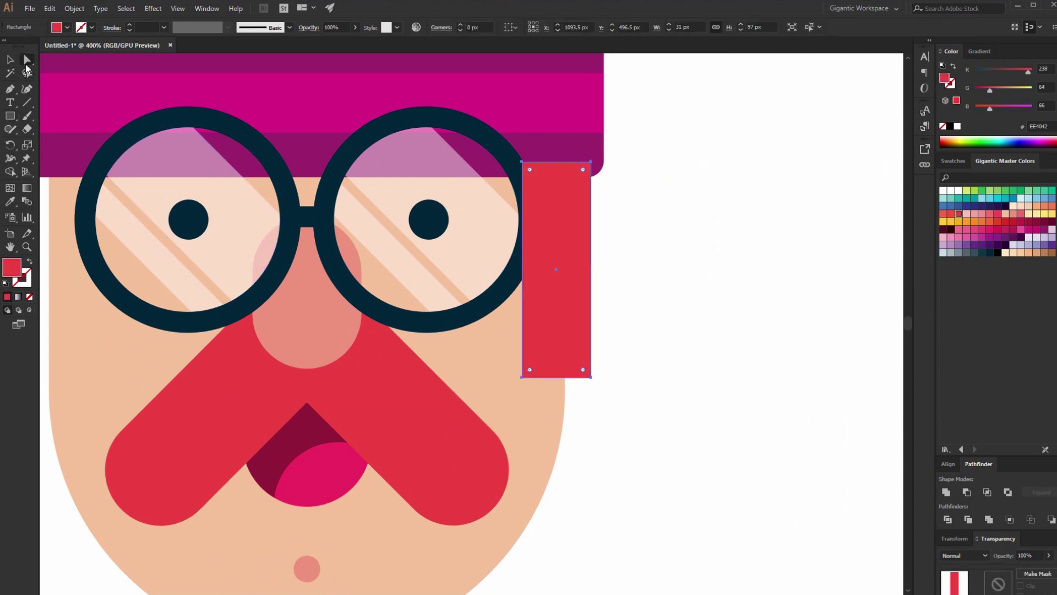
left_click(522, 378)
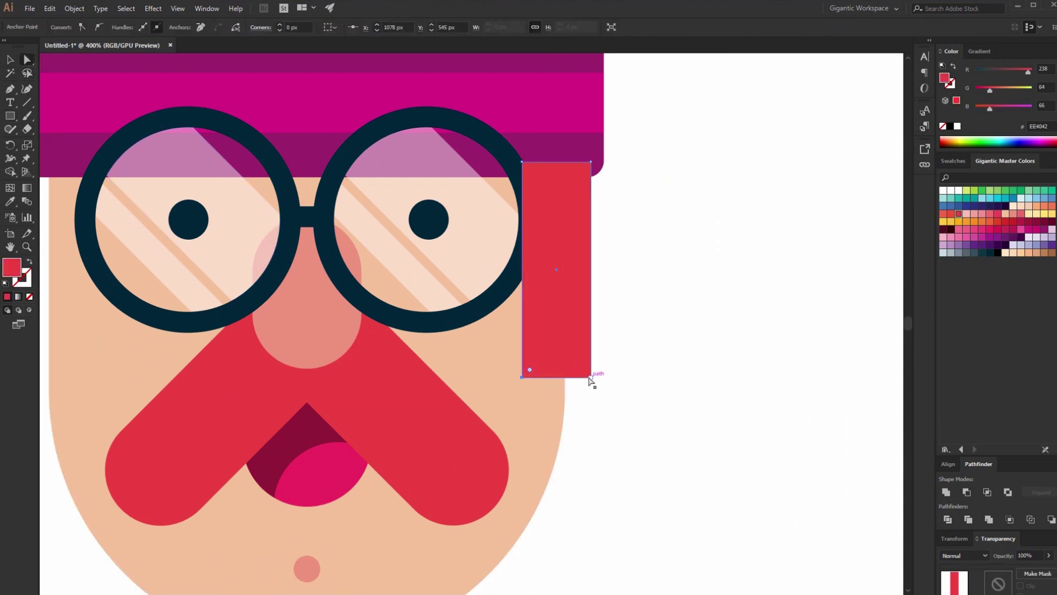
left_click(592, 377, "shift")
left_click_drag(583, 370, 556, 342)
key("v")
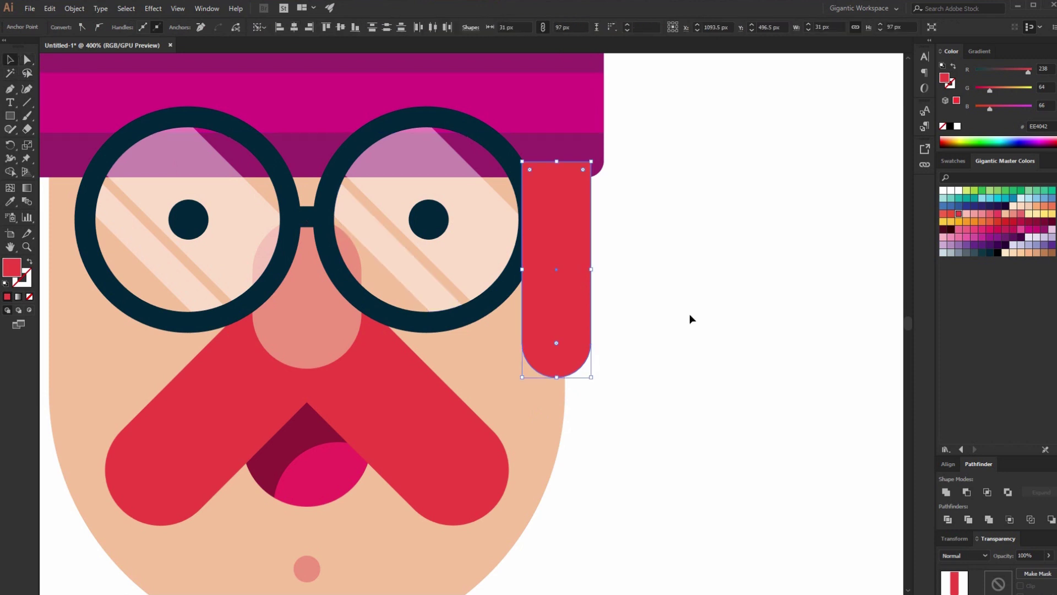
Draw a peach ear circle with a smaller pinkish-red inner copy.
left_click(689, 319)
left_click_drag(634, 287, 806, 460)
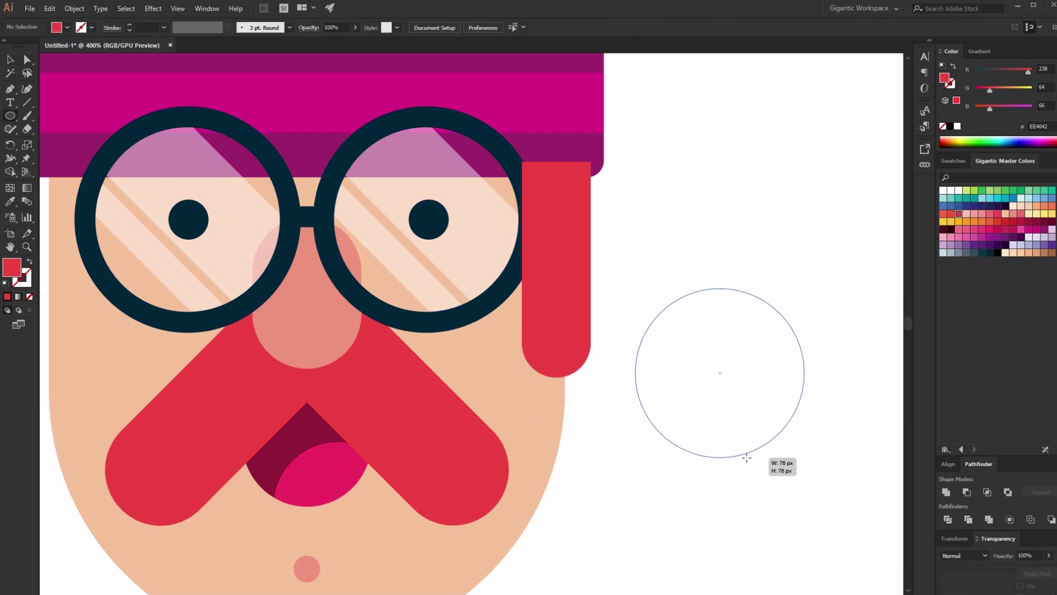
left_click(1005, 214)
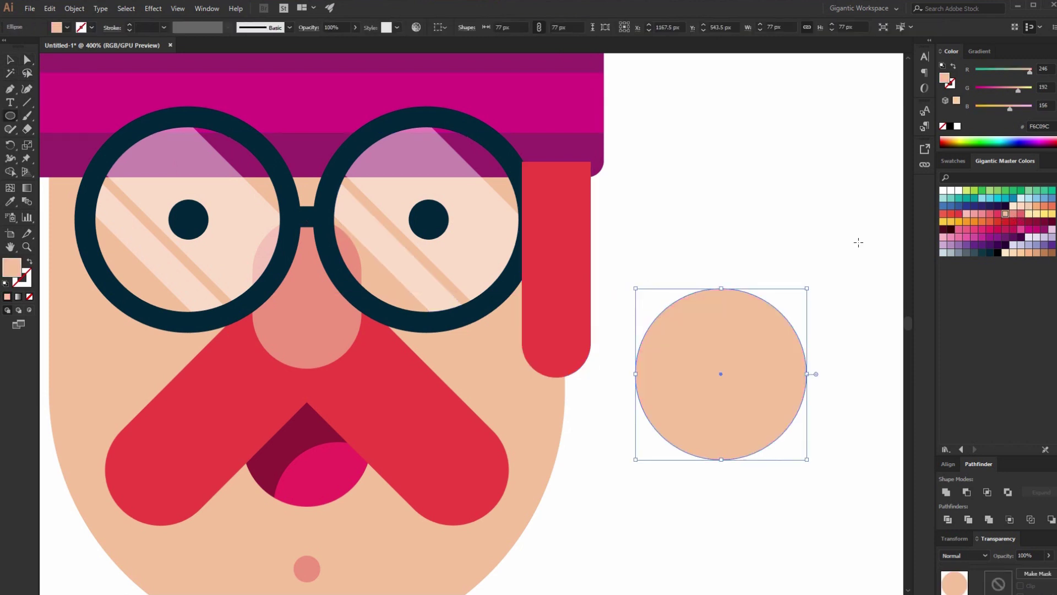
left_click(10, 60)
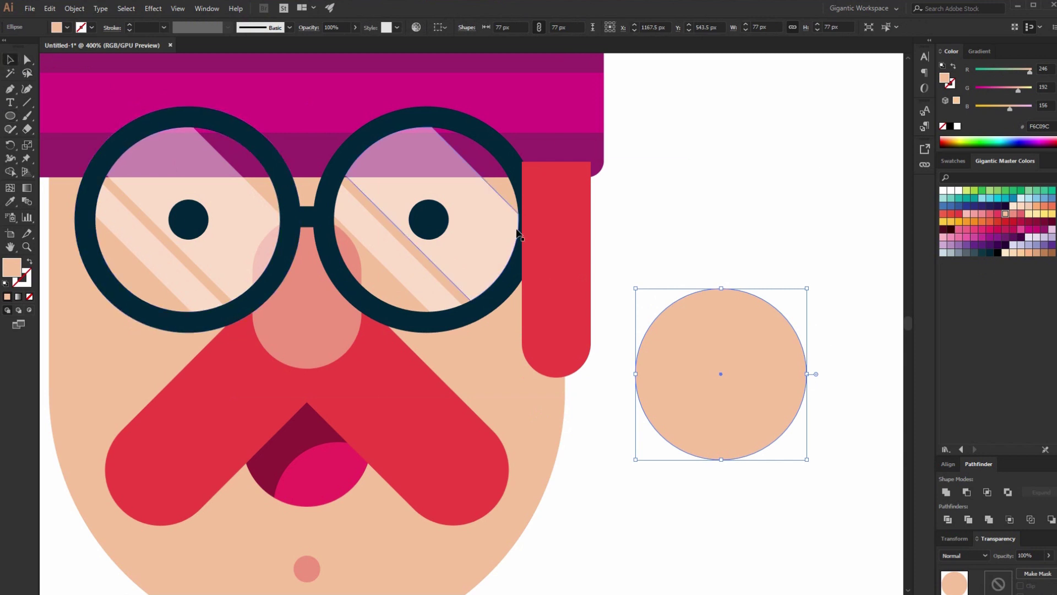
left_click_drag(806, 290, 783, 338)
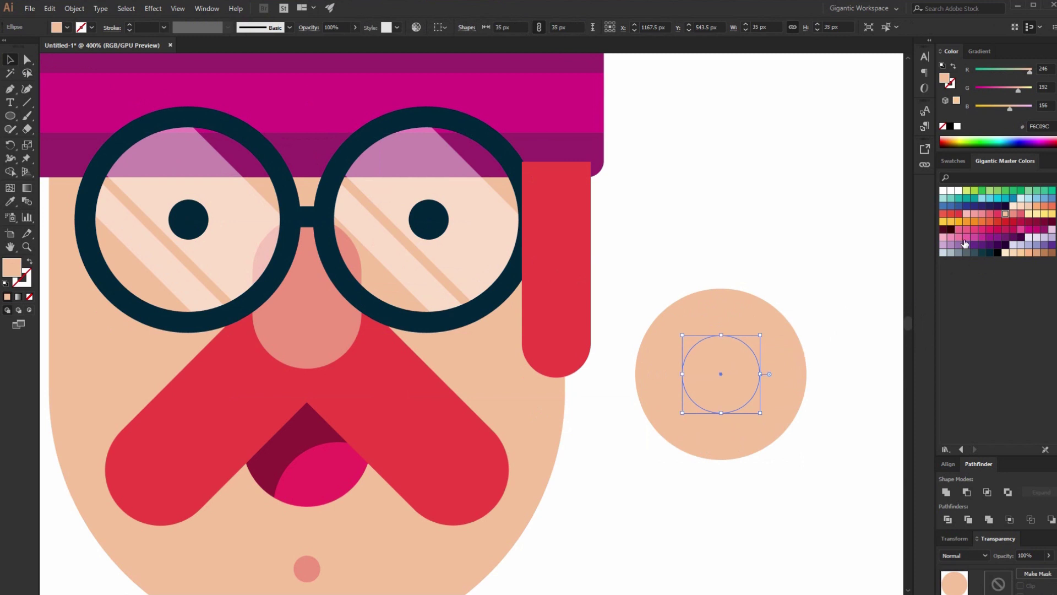
left_click(1017, 214)
Move the ear onto the face's right edge, send it back, and draw another circle.
left_click_drag(809, 264, 722, 392)
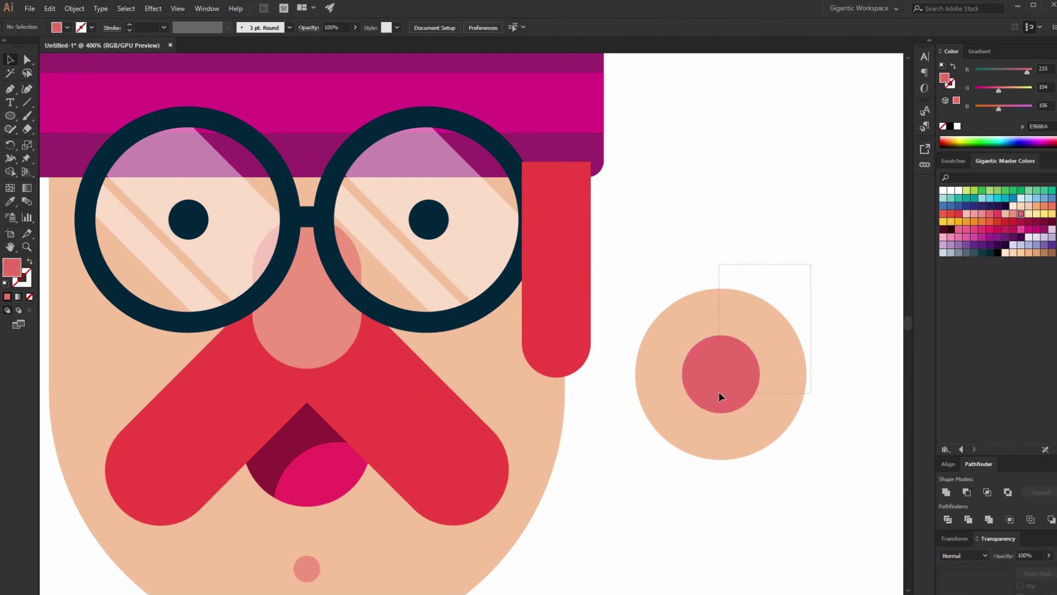
left_click_drag(723, 397, 596, 327)
right_click(596, 326)
mouse_move(628, 447)
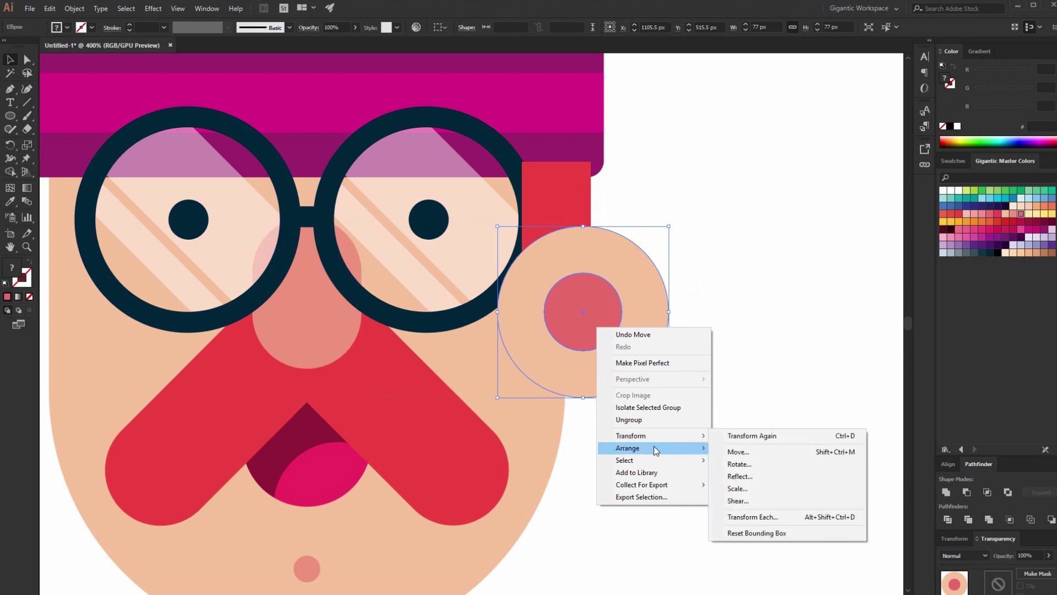
left_click(745, 484)
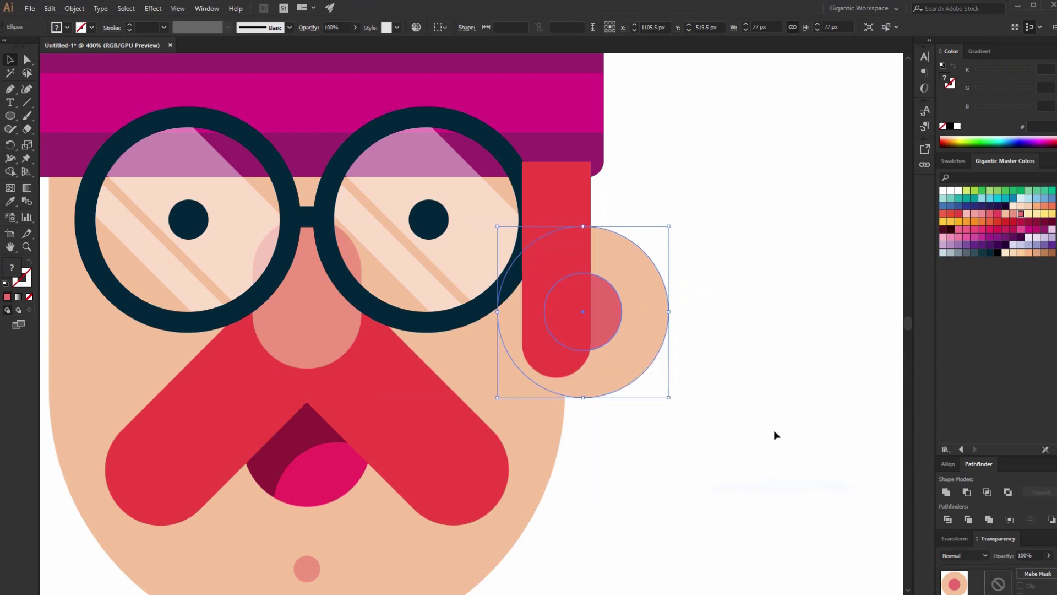
left_click(774, 433)
key("l")
left_click_drag(689, 195, 791, 355)
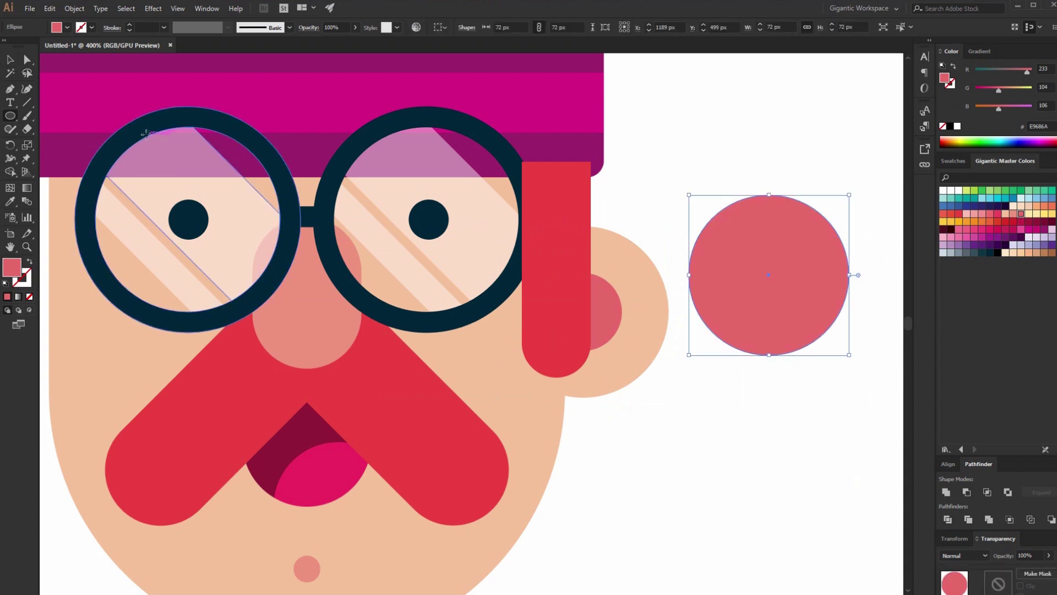
Fill the new circle red, move it to the strip's top, and send it back.
left_click(960, 215)
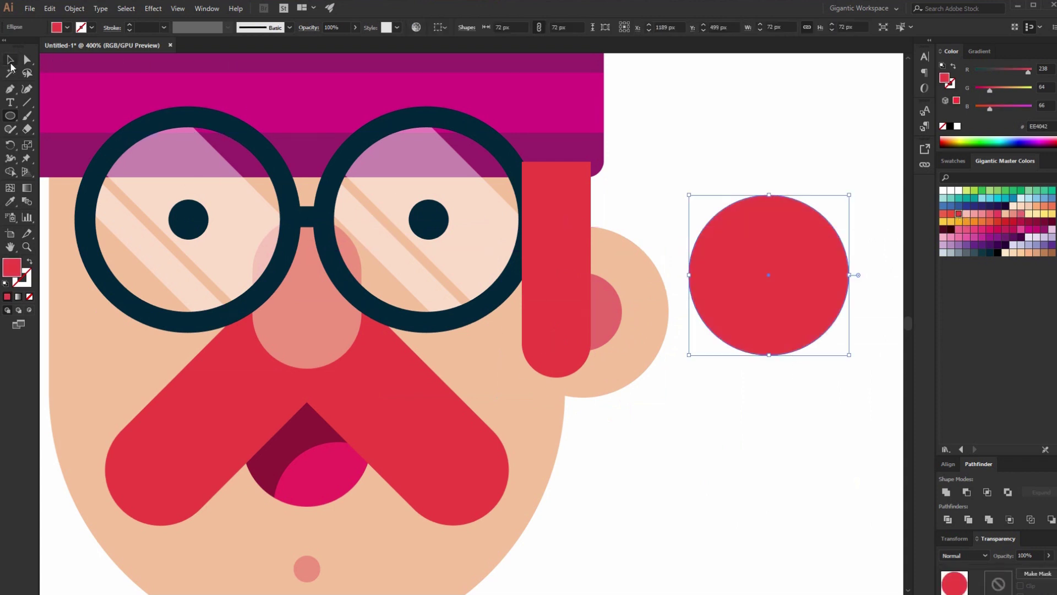
left_click(11, 66)
left_click_drag(774, 278, 629, 209)
right_click(629, 209)
mouse_move(659, 382)
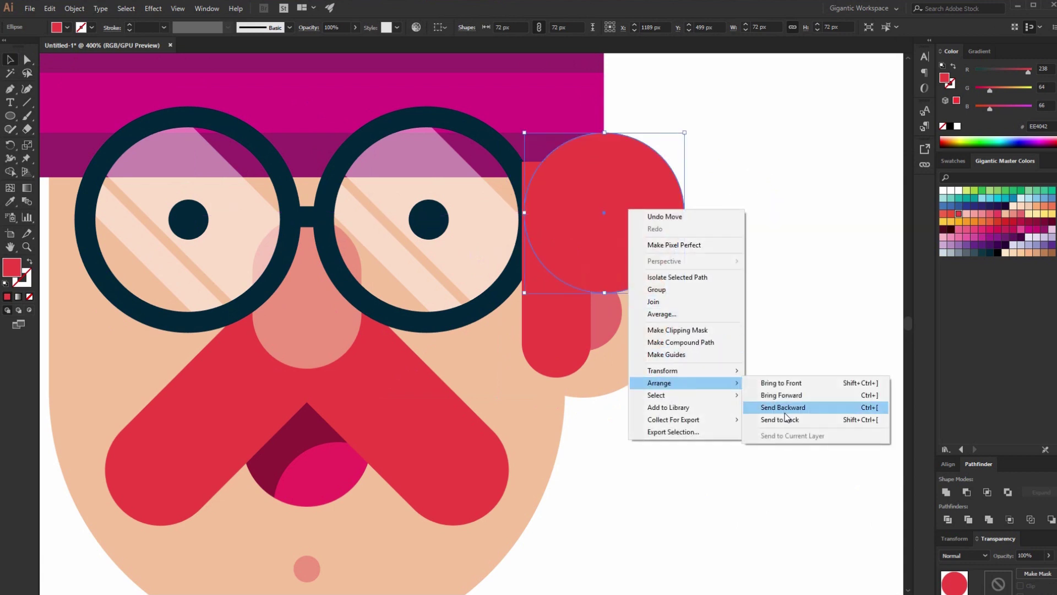
left_click(787, 419)
left_click(823, 419)
key("ctrl+minus")
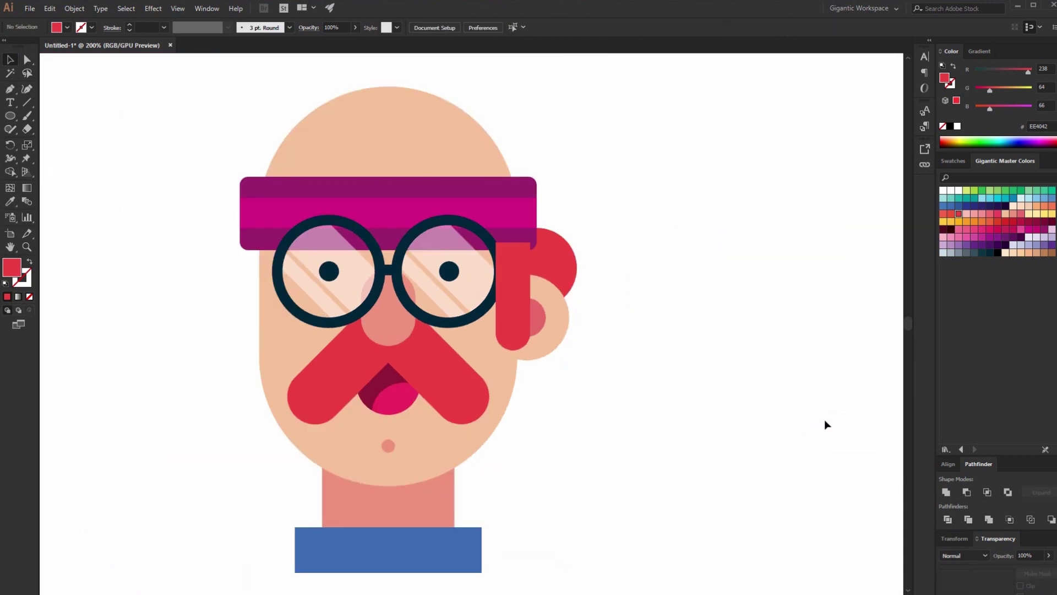
Group the headband, glasses, nose and mustache and bring them to the front.
left_click(388, 215)
left_click(406, 276, "shift")
left_click(405, 305, "shift")
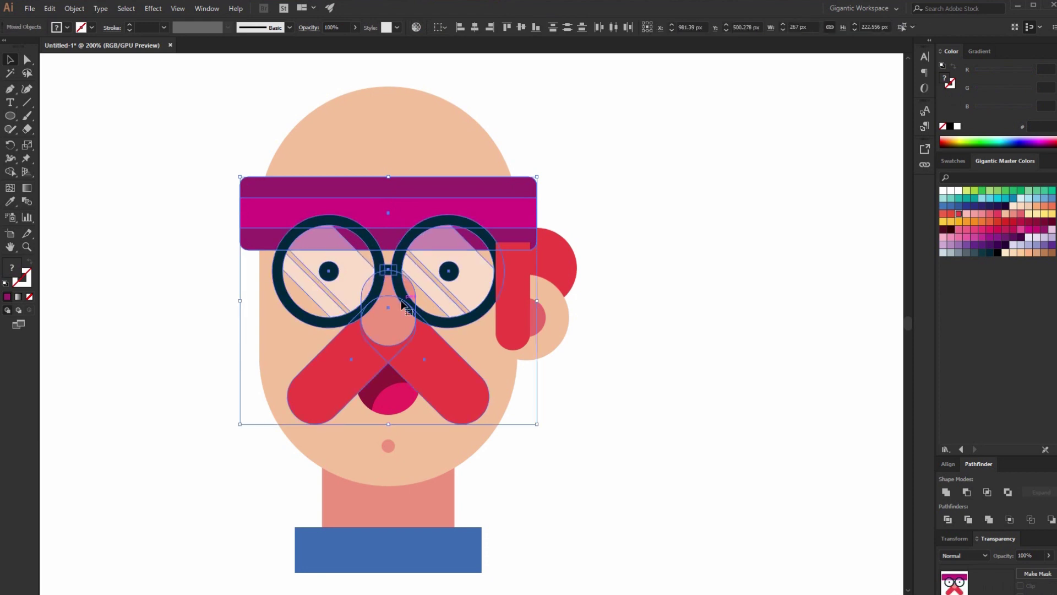
key("ctrl+g")
right_click(408, 300)
mouse_move(439, 420)
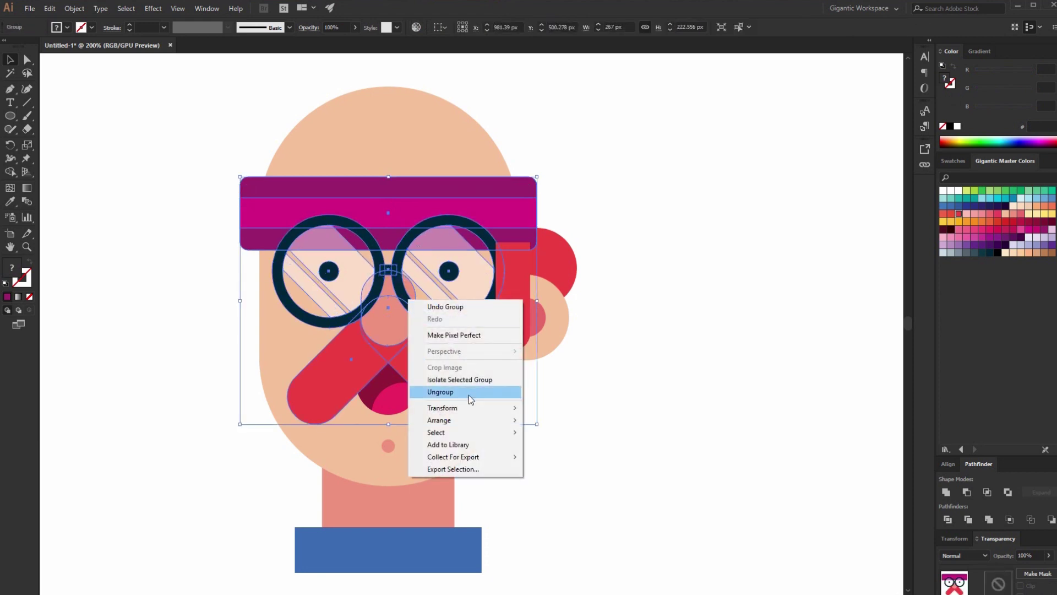
left_click(568, 420)
left_click(699, 415)
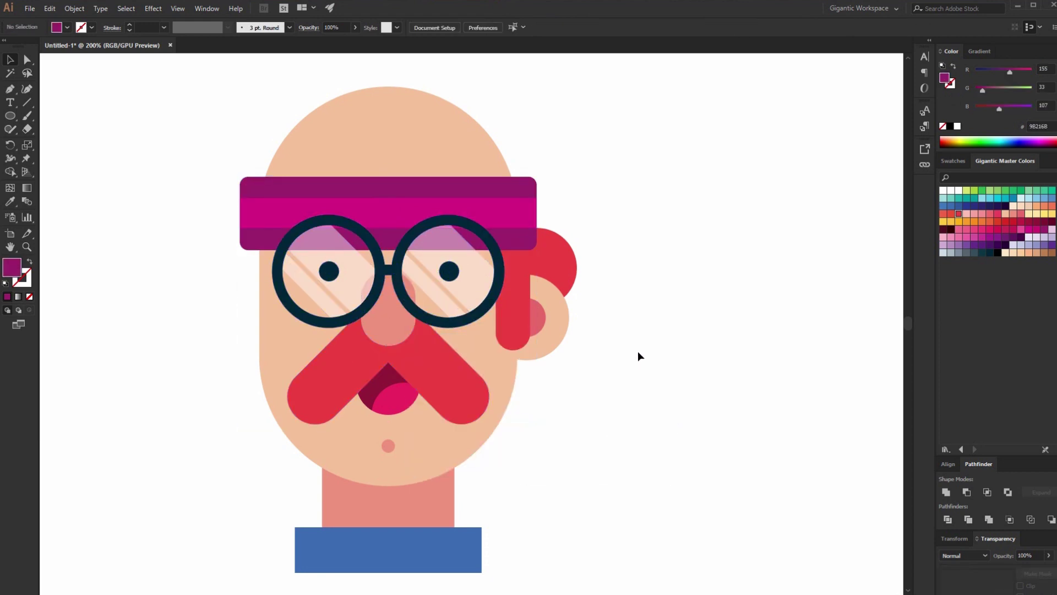
Copy the right ear and red hair piece to the left and reflect vertically.
left_click(545, 316, "shift")
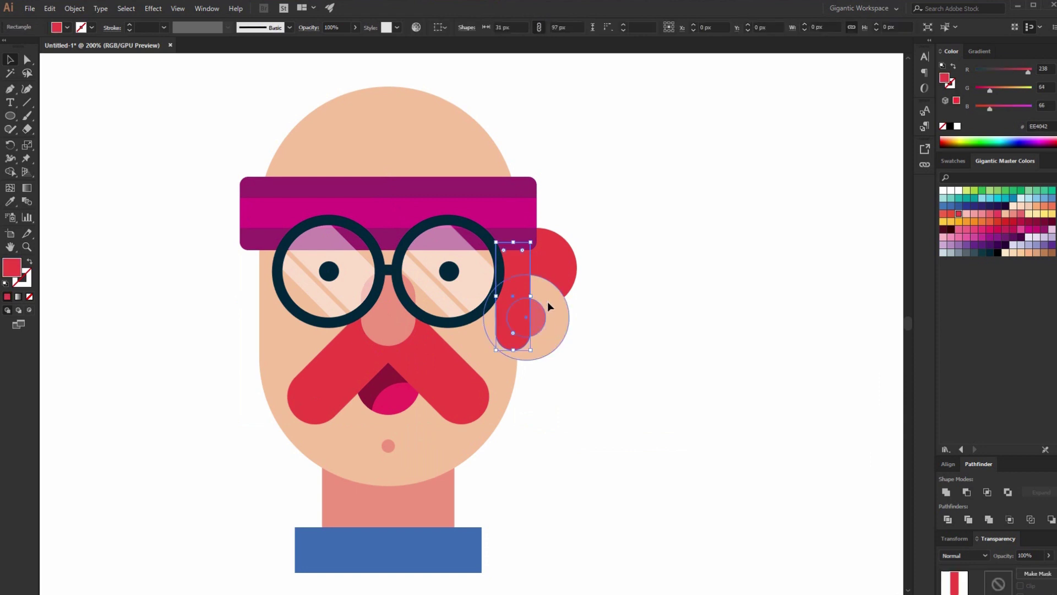
left_click(554, 281, "shift")
key("shift+m")
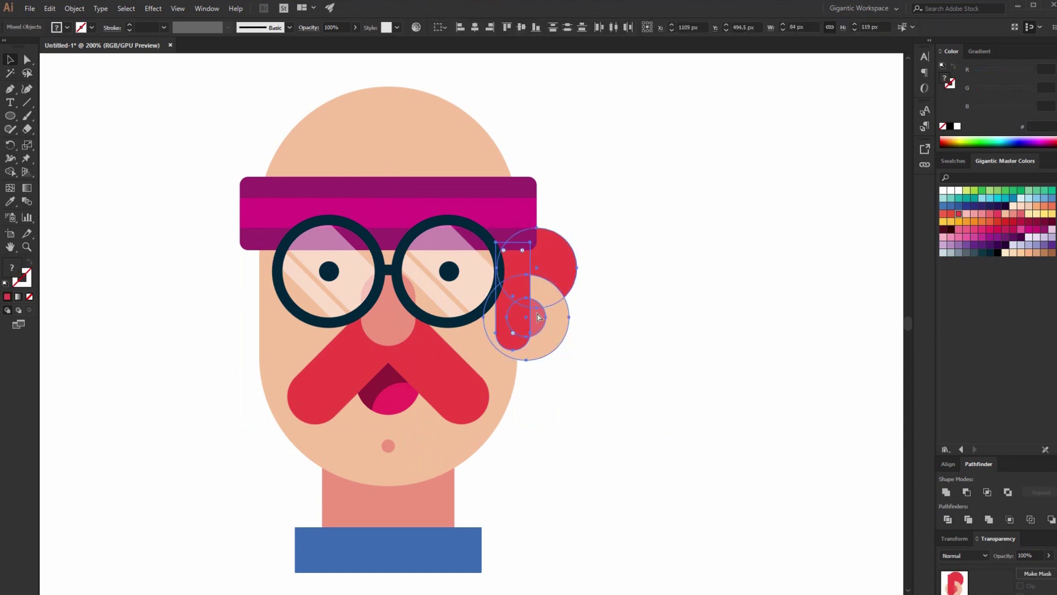
left_click_drag(540, 317, 157, 313)
right_click(155, 312)
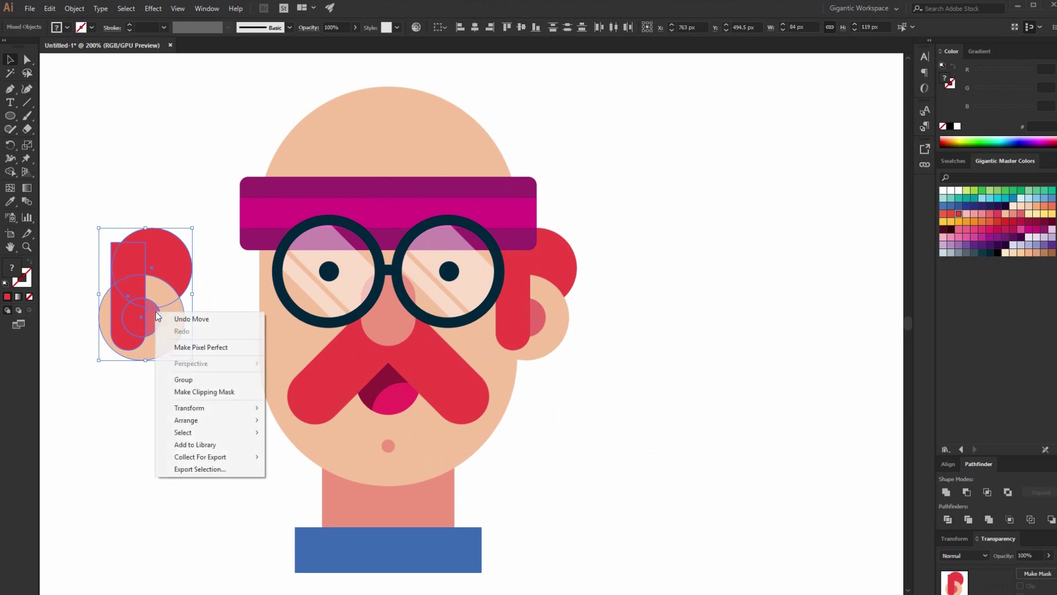
mouse_move(203, 408)
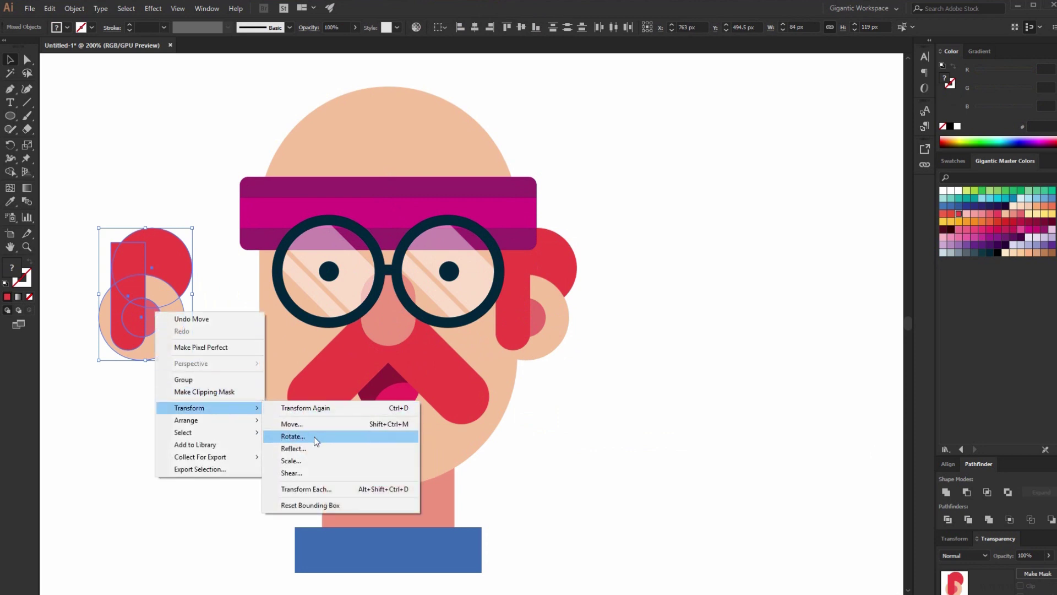
left_click(312, 447)
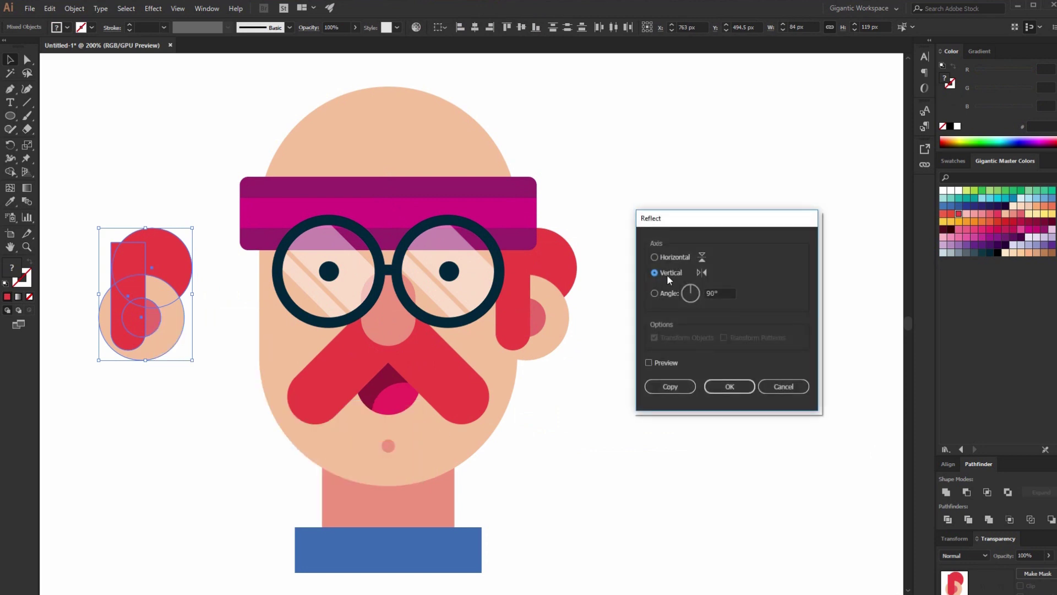
left_click(723, 389)
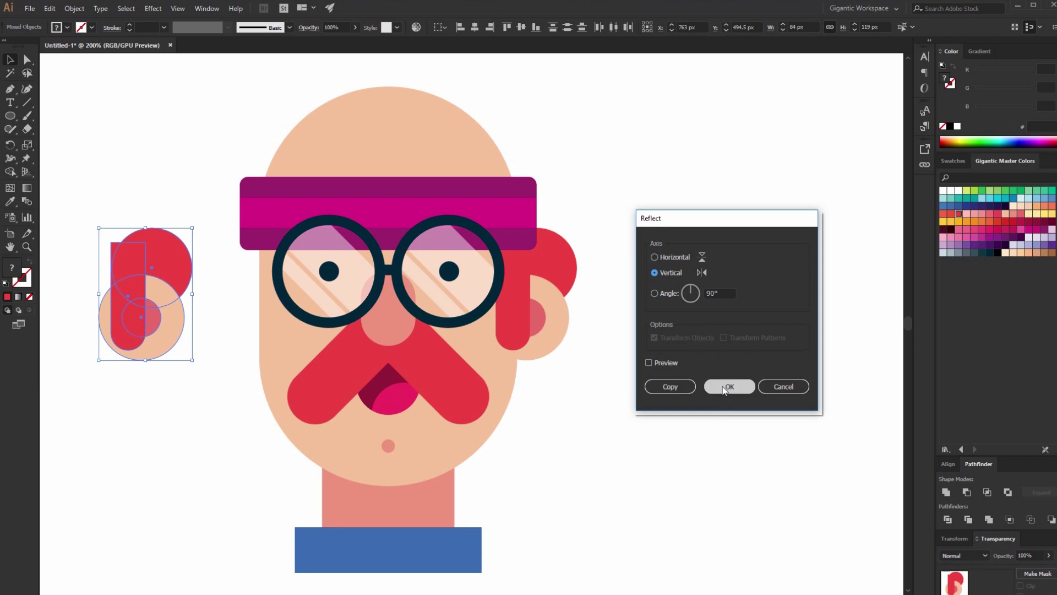
Position the mirrored ear against the head's left side.
left_click_drag(158, 343, 265, 331)
key("Right")
key("Right")
key("Right")
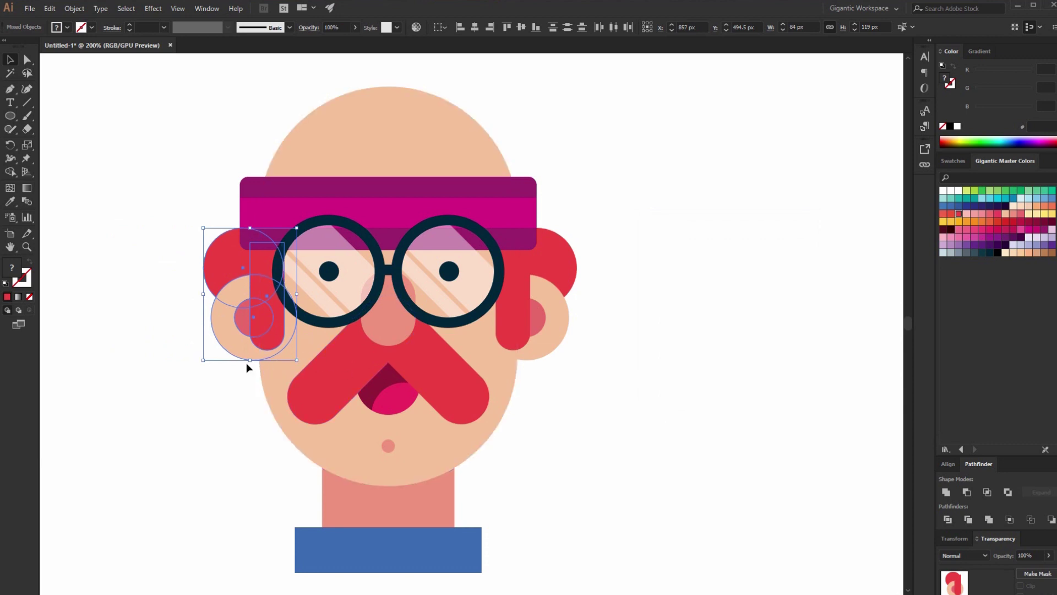
key("Left")
key("Left")
key("Left")
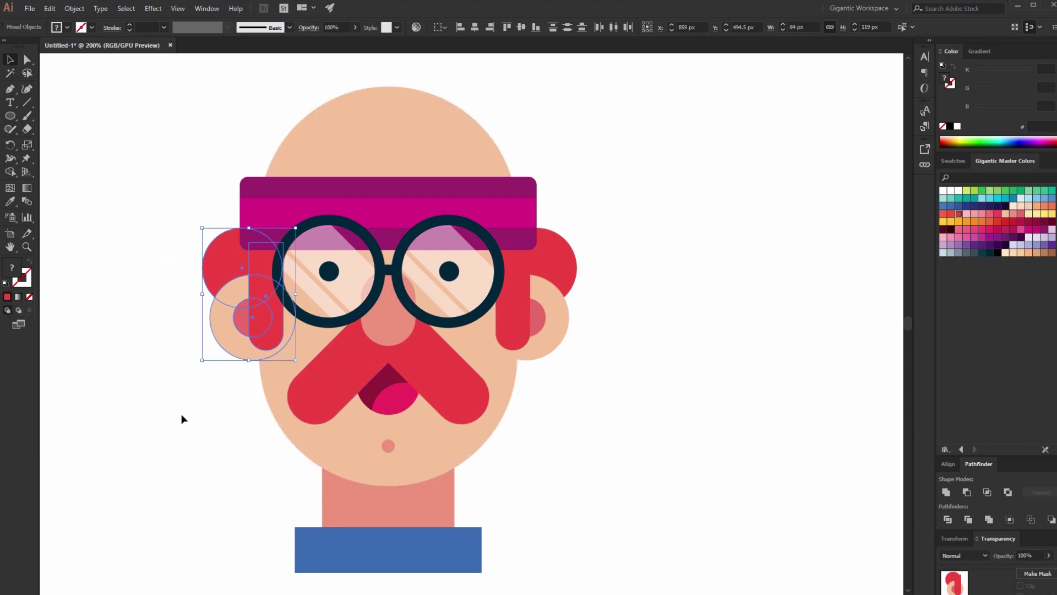
left_click(186, 417)
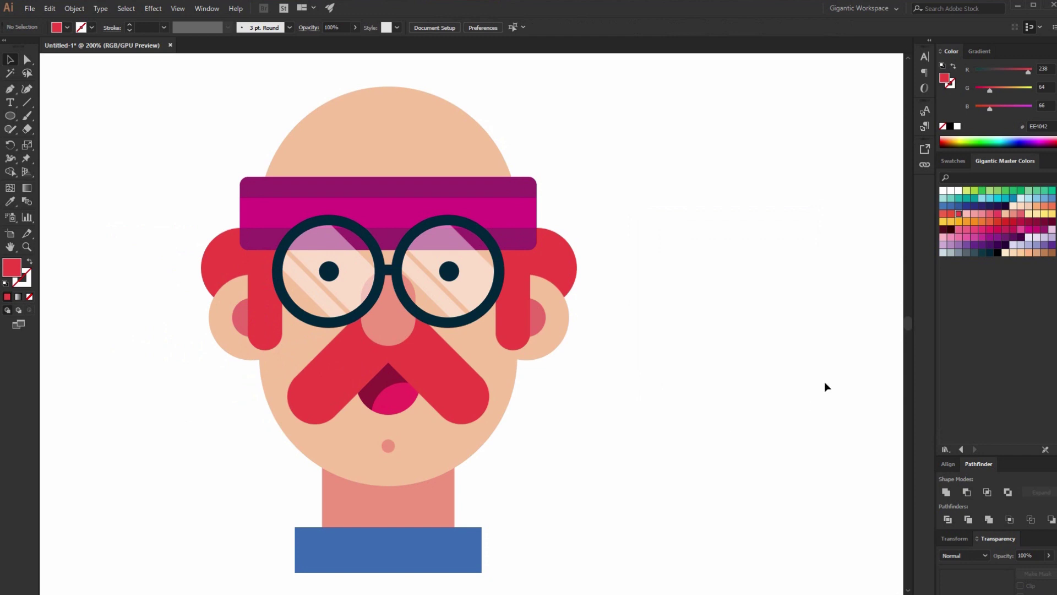
scroll(587, 296, "up", 2)
scroll(590, 295, "up", 1)
scroll(591, 296, "up", 1)
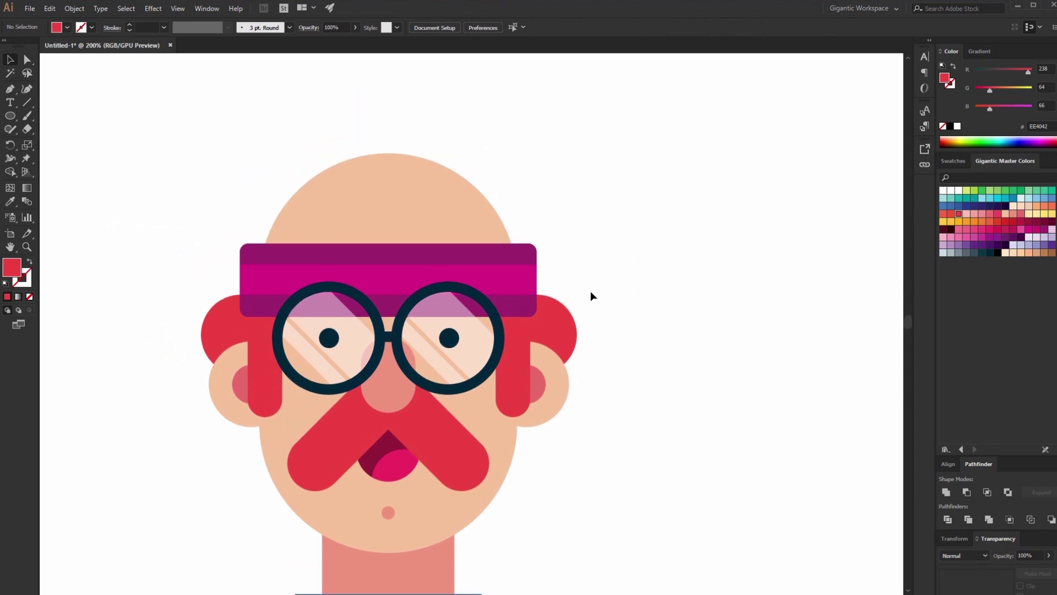
Draw a red circle above the head and send it behind the headband.
left_click_drag(172, 318, 220, 383)
left_click(713, 365)
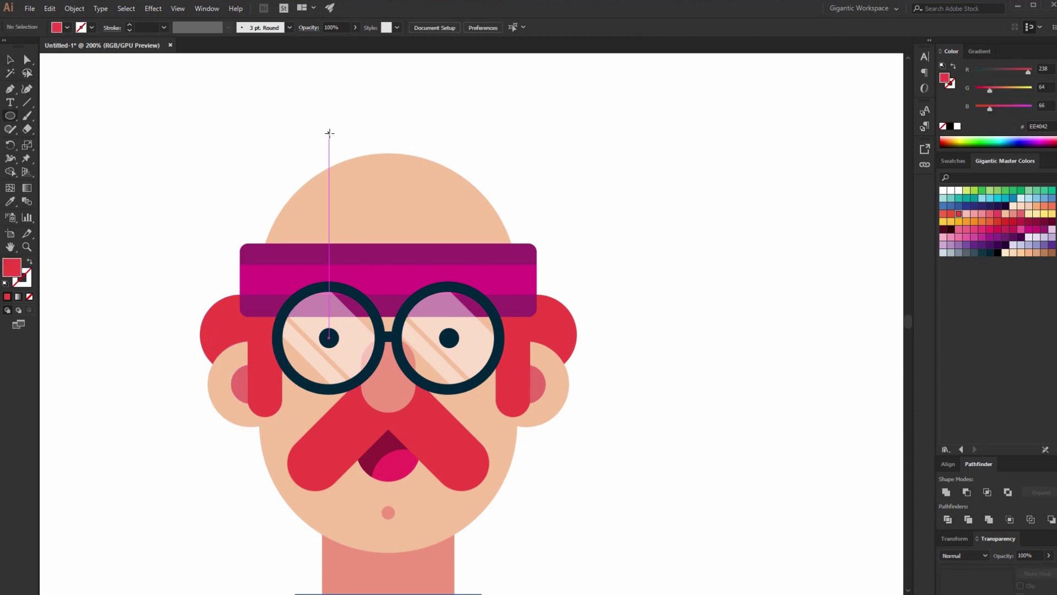
left_click_drag(239, 141, 375, 273)
key("v")
left_click(427, 287)
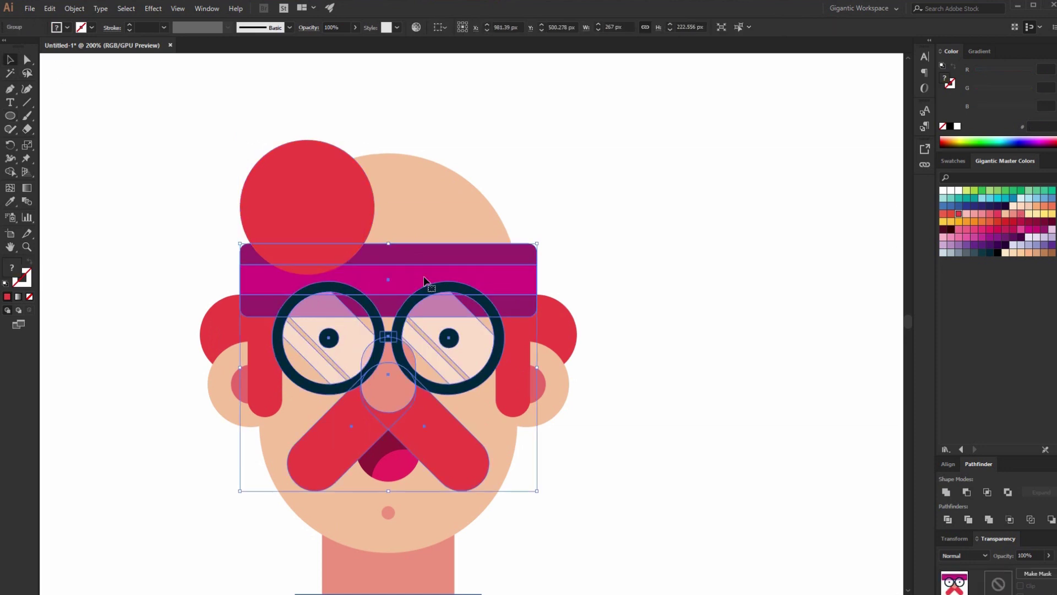
left_click(311, 166, "shift")
right_click(399, 285)
mouse_move(431, 402)
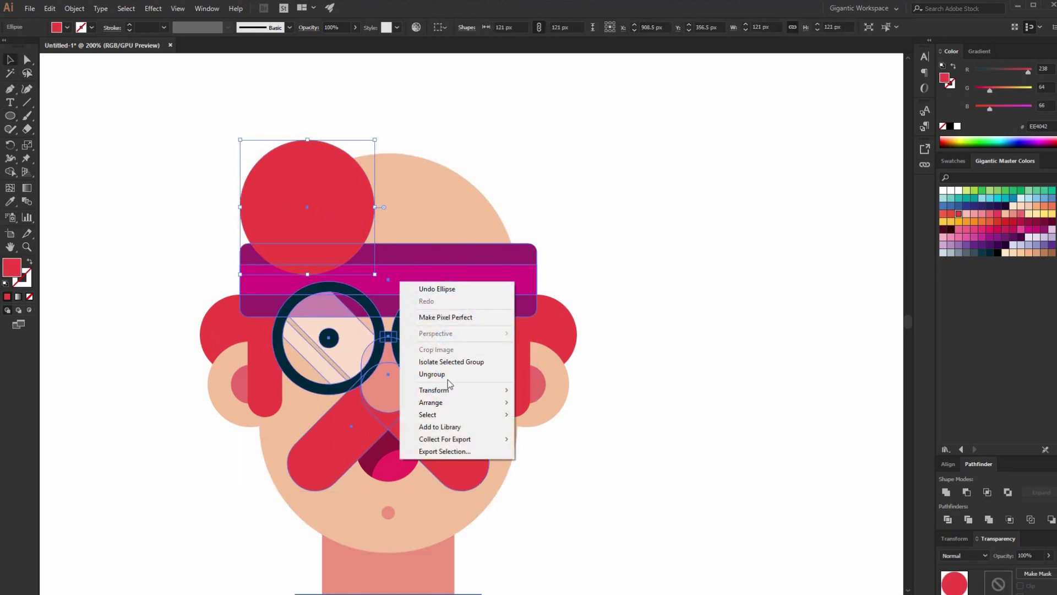
left_click(578, 435)
scroll(757, 318, "up", 3)
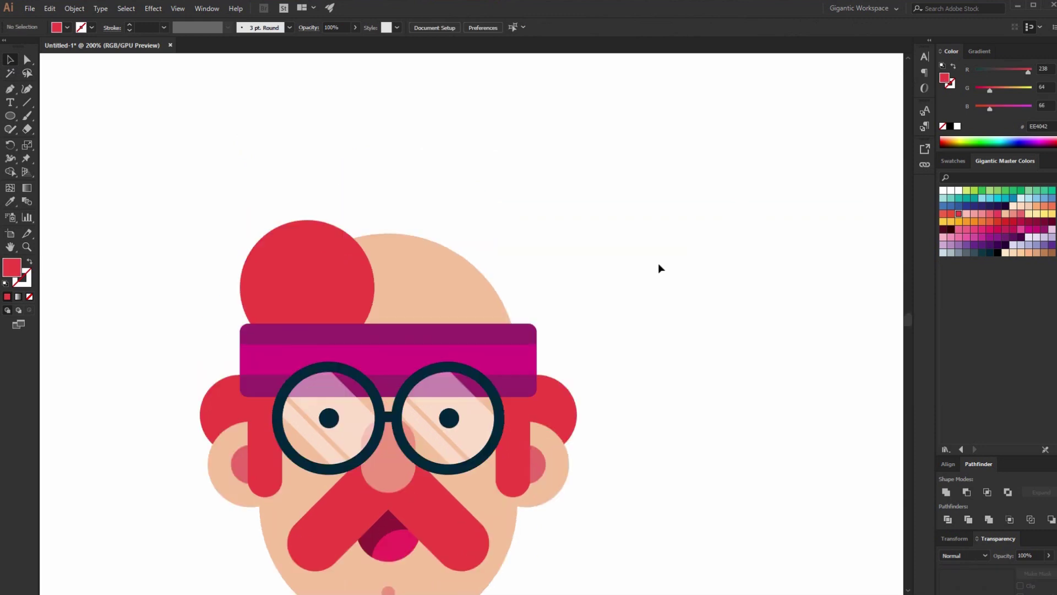
Add a smaller red circle at the left and a large one on top, behind the headband.
left_click_drag(330, 277, 369, 277)
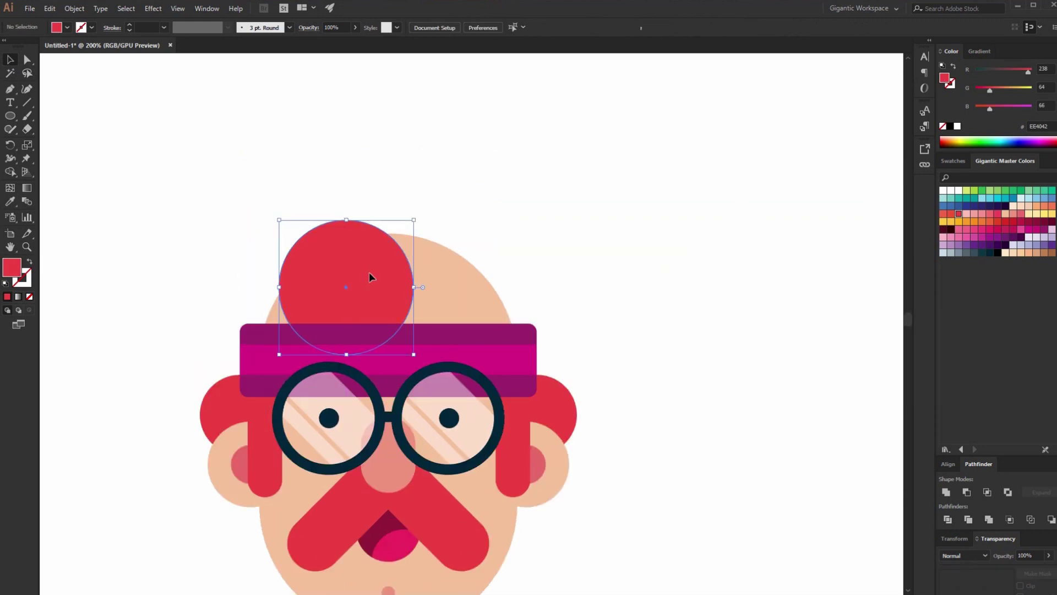
left_click_drag(414, 221, 303, 298)
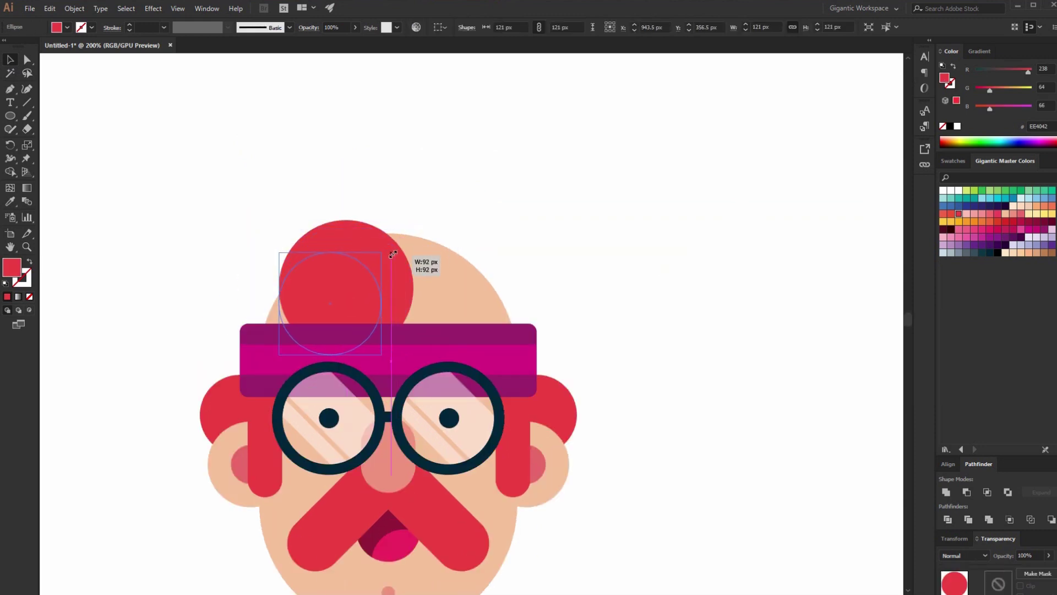
left_click_drag(284, 282, 285, 284)
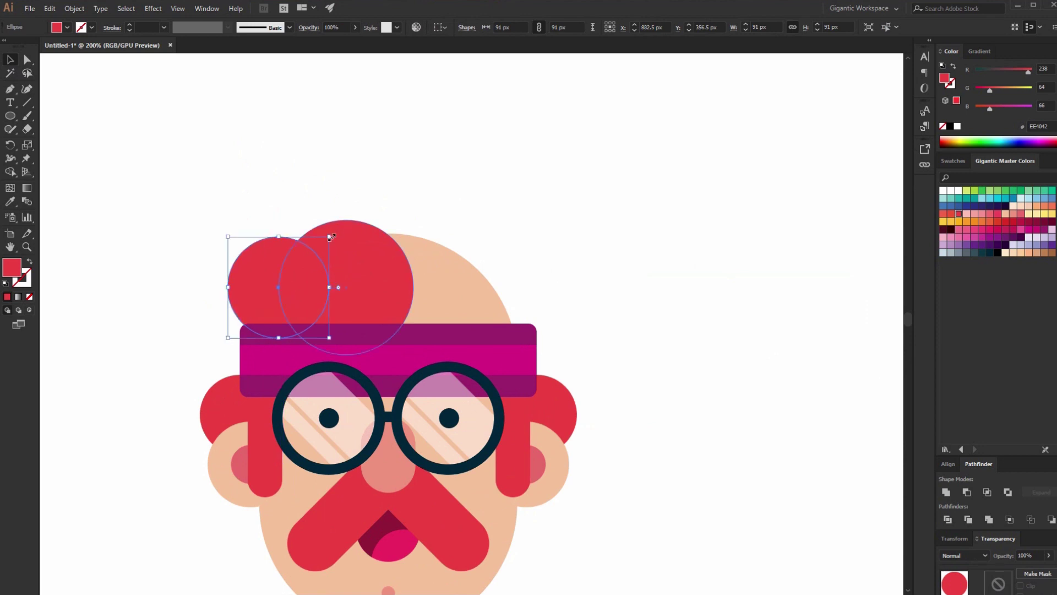
left_click_drag(331, 237, 397, 263)
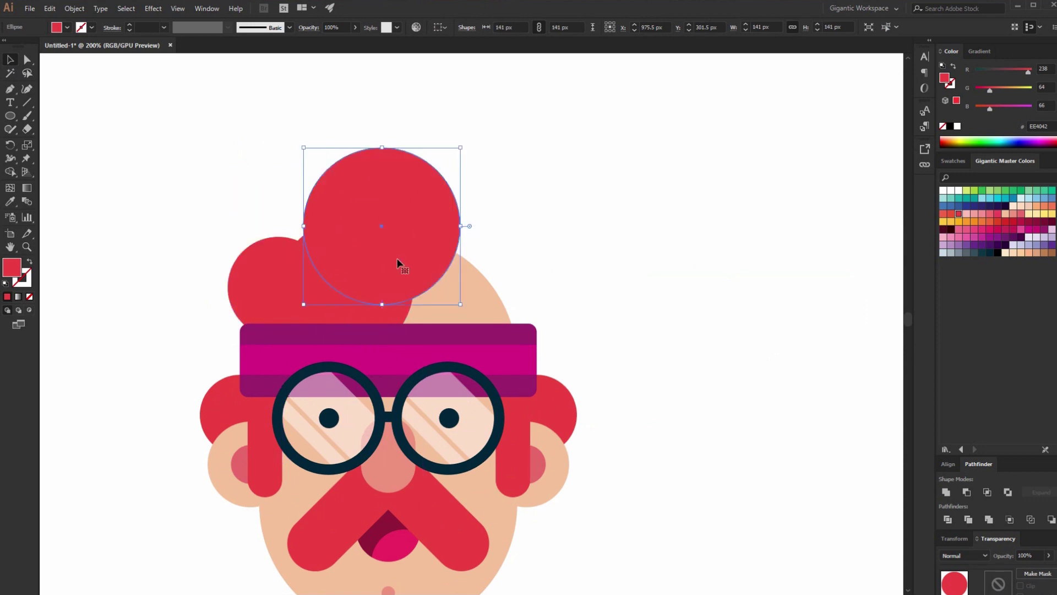
right_click(425, 330)
left_click(619, 443)
Recolour the middle circle orange-red and add a resized orange circle on the right.
left_click(360, 295)
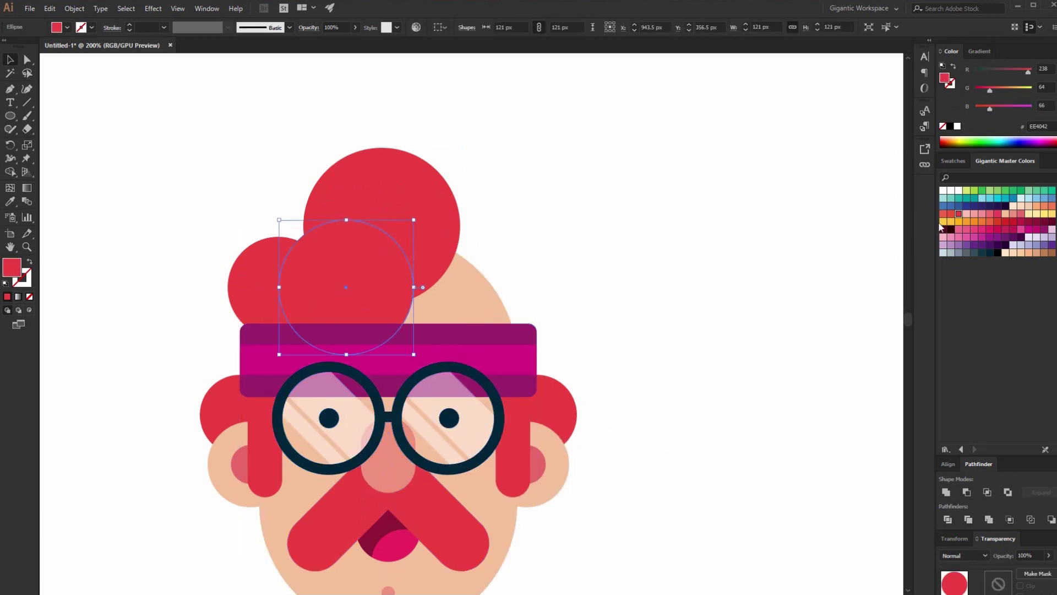
left_click(943, 214)
left_click(766, 226)
left_click_drag(371, 272, 373, 274)
mouse_move(450, 260)
left_mouse_down()
mouse_move(468, 338)
mouse_move(548, 281)
left_mouse_up()
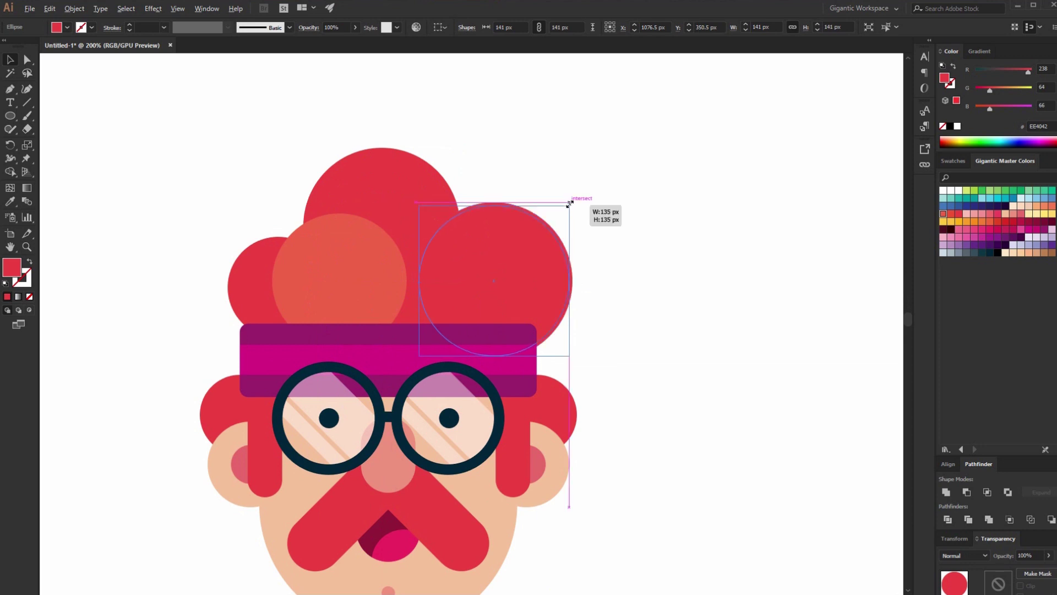
left_click_drag(578, 201, 514, 281)
left_click(943, 214)
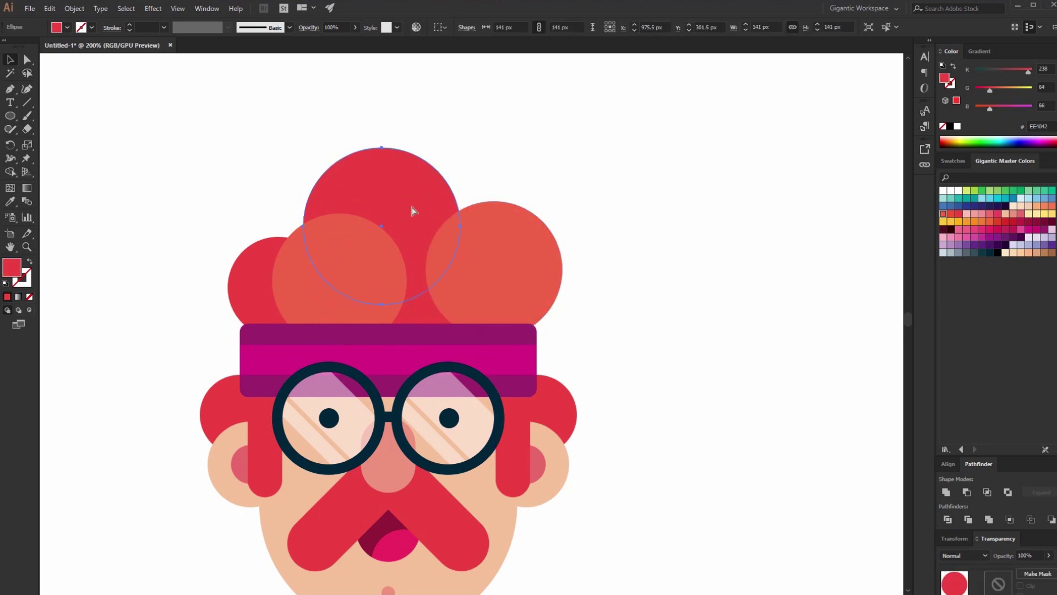
Add more circles at the upper right and enlarge the top hair circle to about 141 px.
mouse_move(413, 212)
left_mouse_down()
mouse_move(590, 167)
mouse_move(449, 201)
left_mouse_up()
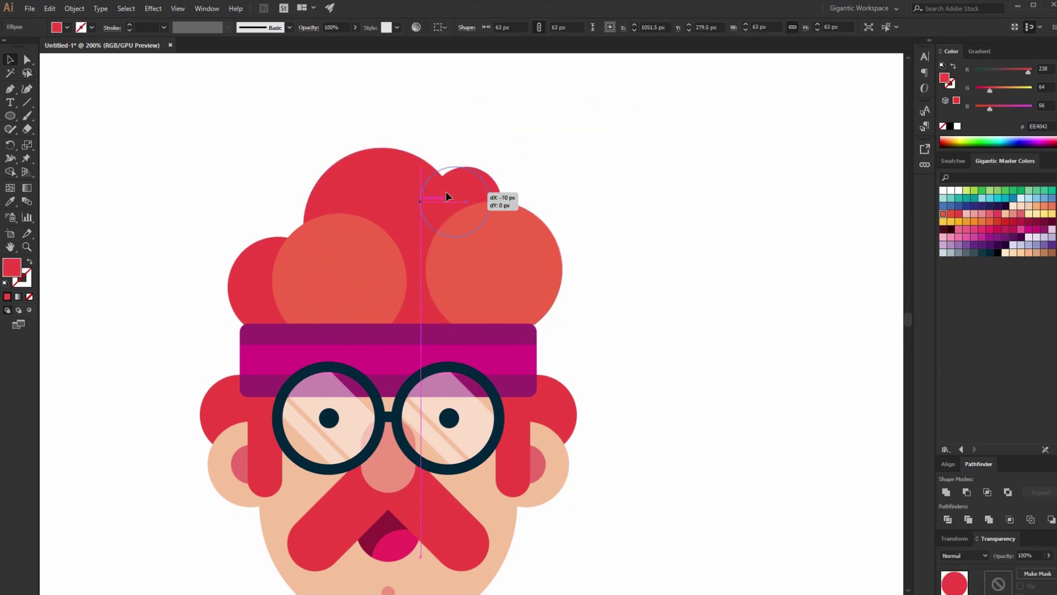
left_click(266, 155)
key("ctrl+1")
left_click(376, 268)
left_click(520, 250)
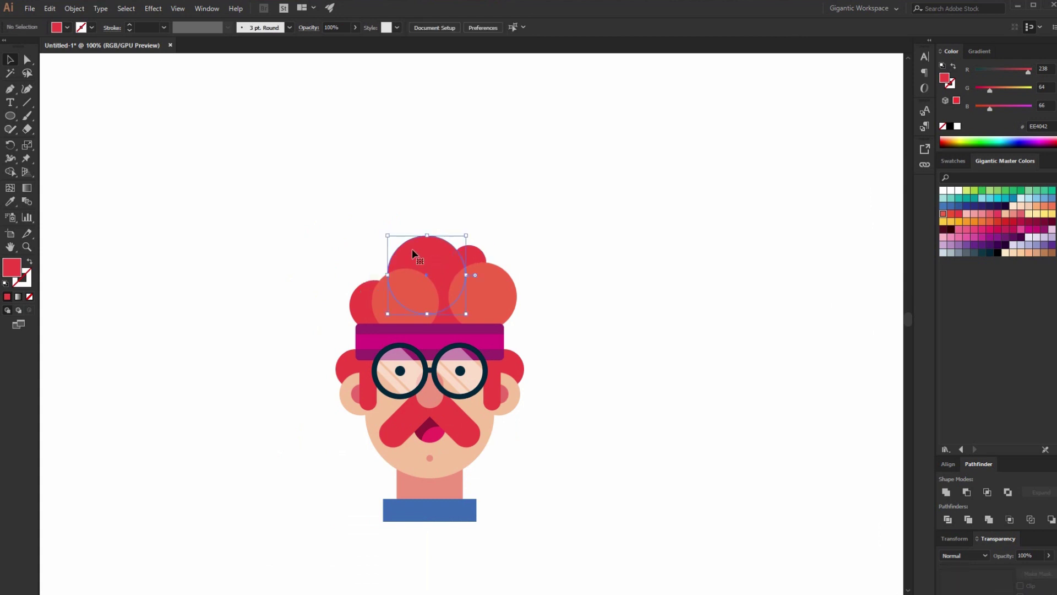
left_click(414, 253)
mouse_move(389, 238)
left_mouse_down()
mouse_move(371, 220)
mouse_move(419, 251)
left_mouse_up()
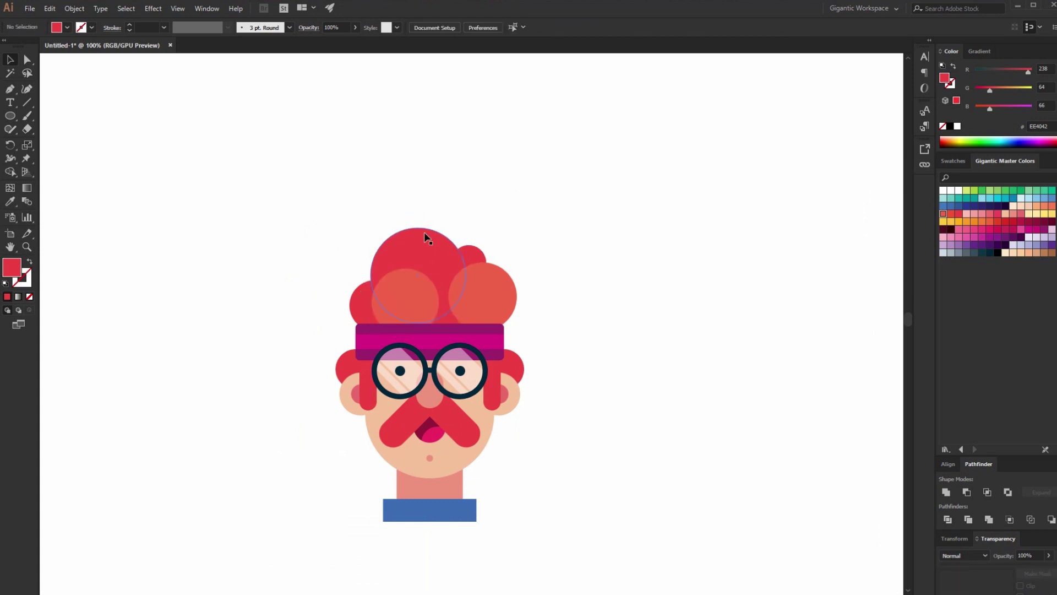
scroll(624, 262, "down", 2)
key("ctrl+plus")
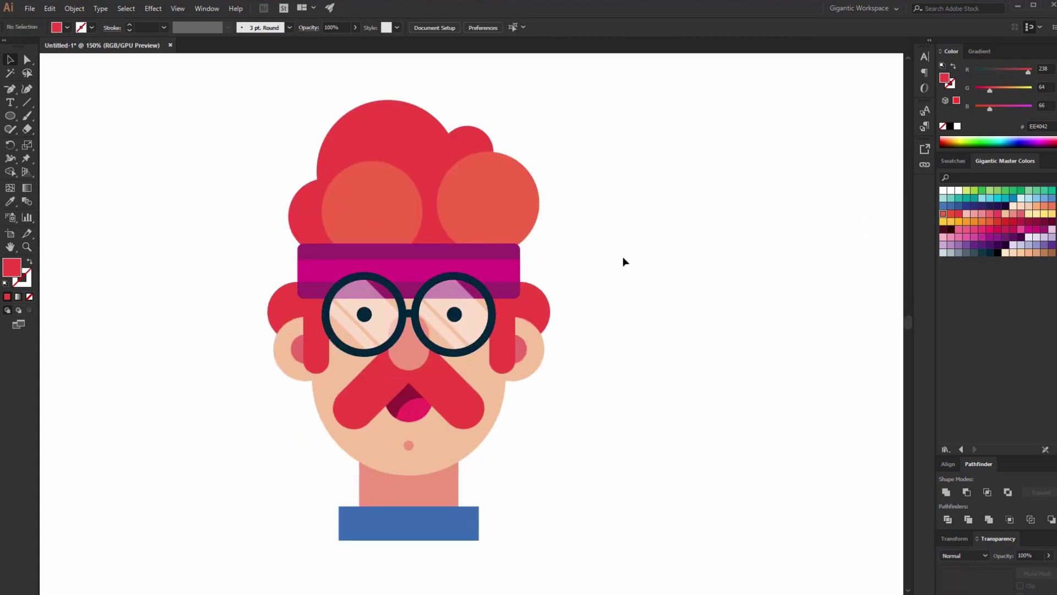